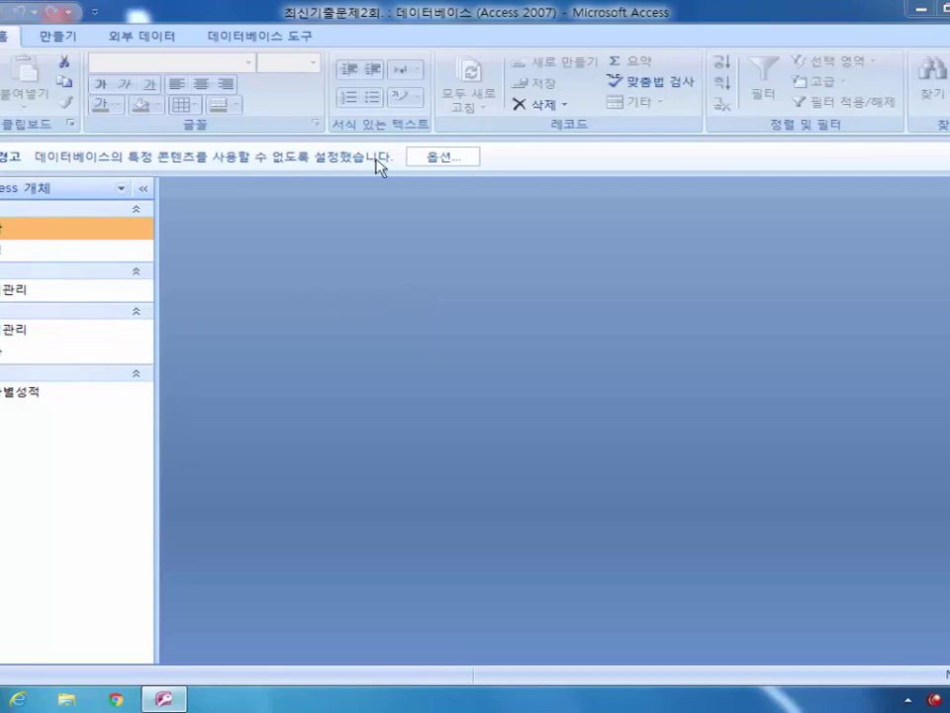
- Enable the blocked content of the database in the security options
{"action": "left_click", "coordinate": [467, 158]}
{"action": "left_click", "coordinate": [329, 390]}
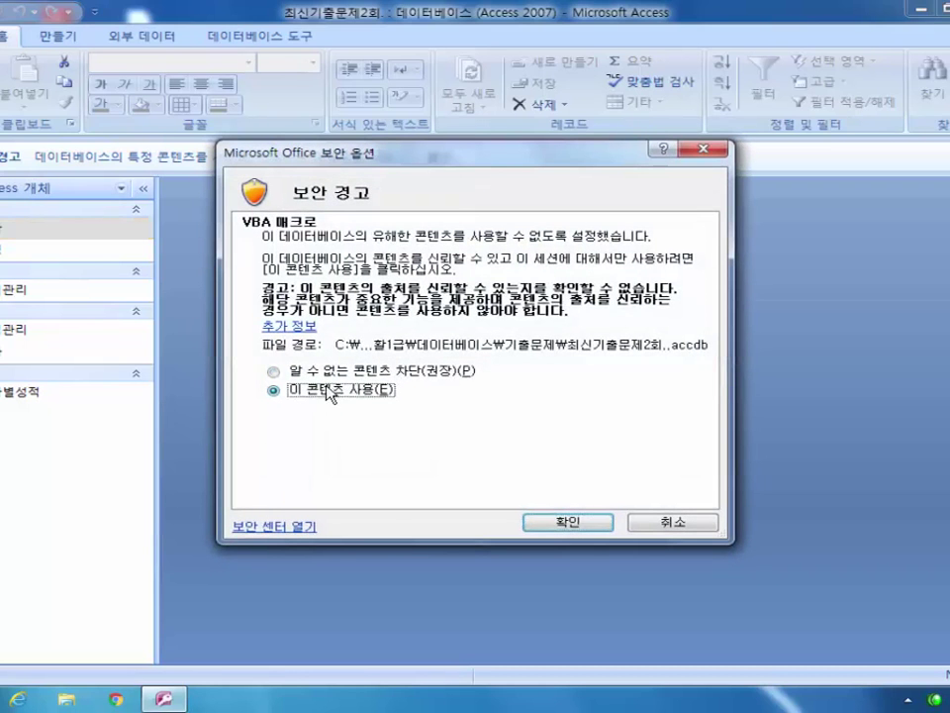
{"action": "left_click", "coordinate": [550, 521]}
- Open the 학생 table in Design view and make 학번 and 학과 its combined primary key
{"action": "right_click", "coordinate": [62, 214]}
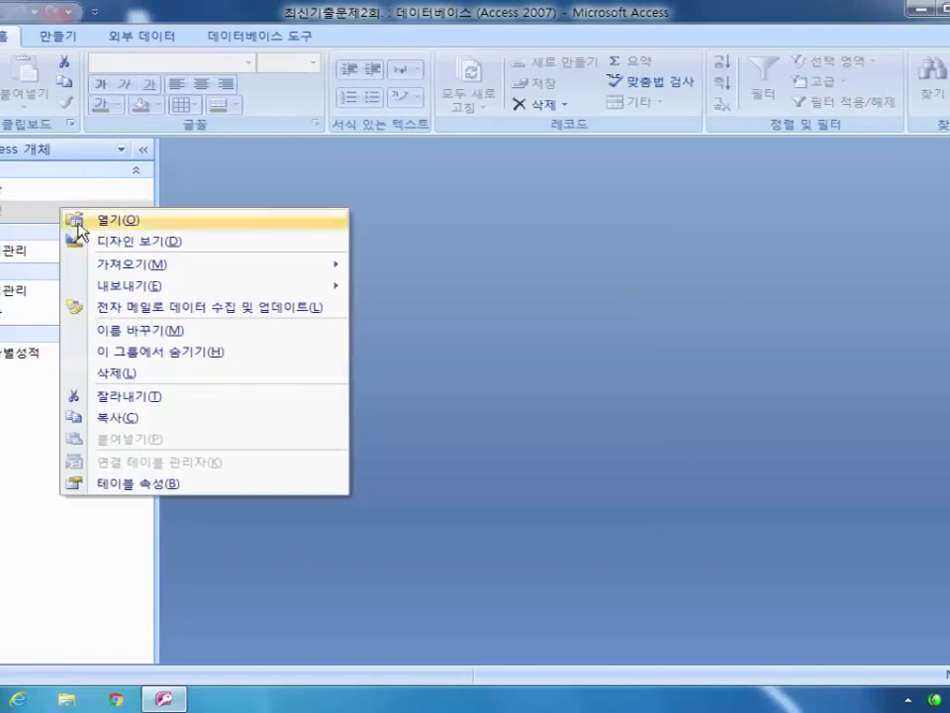
{"action": "left_click", "coordinate": [143, 241]}
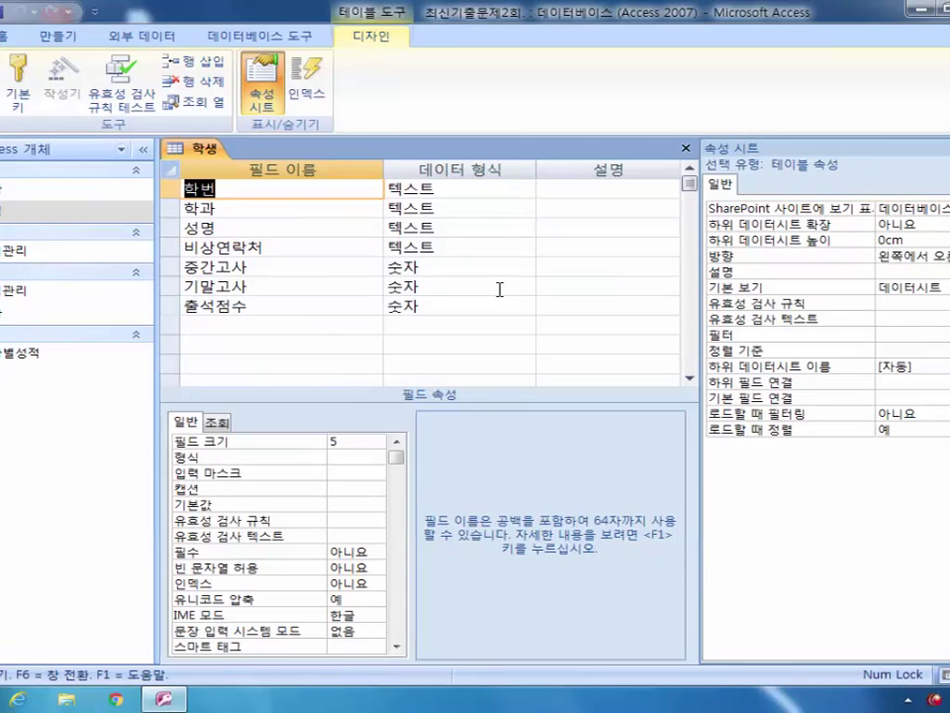
{"action": "left_click", "coordinate": [173, 209]}
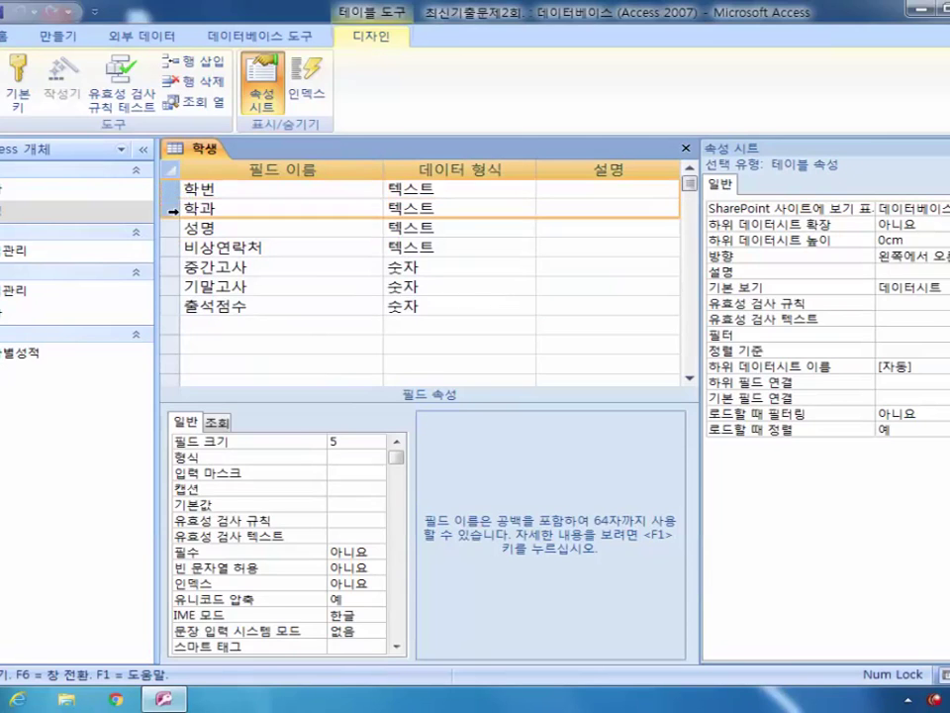
{"action": "left_click", "coordinate": [17, 84]}
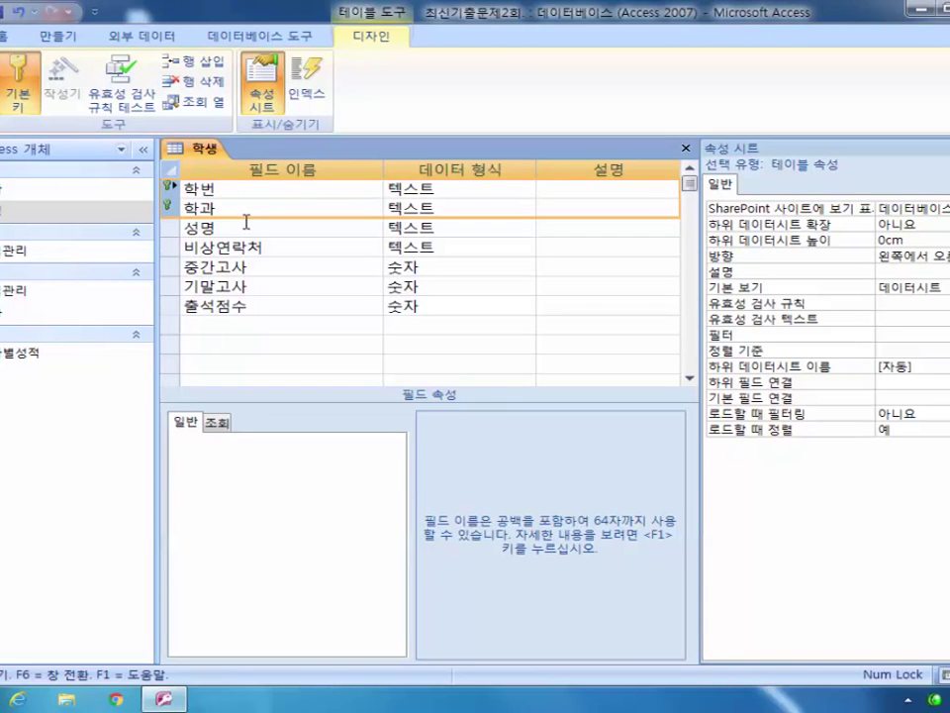
- Widen the table design area and set the 성명 field's Required (필수) property to 예
{"action": "left_click", "coordinate": [169, 229]}
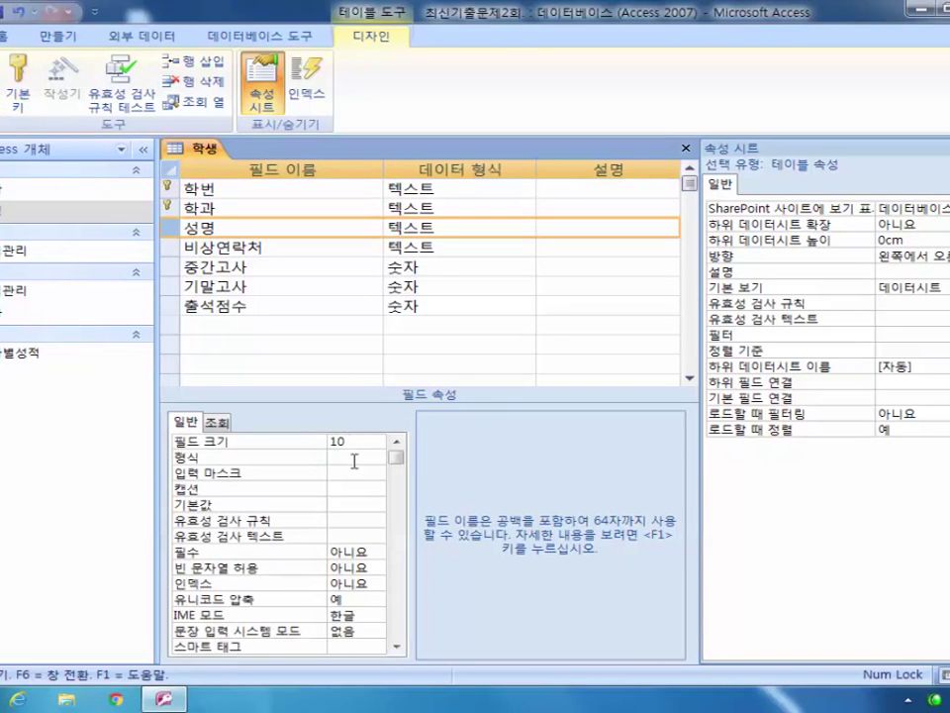
{"action": "left_click_drag", "start_coordinate": [700, 428], "coordinate": [794, 428]}
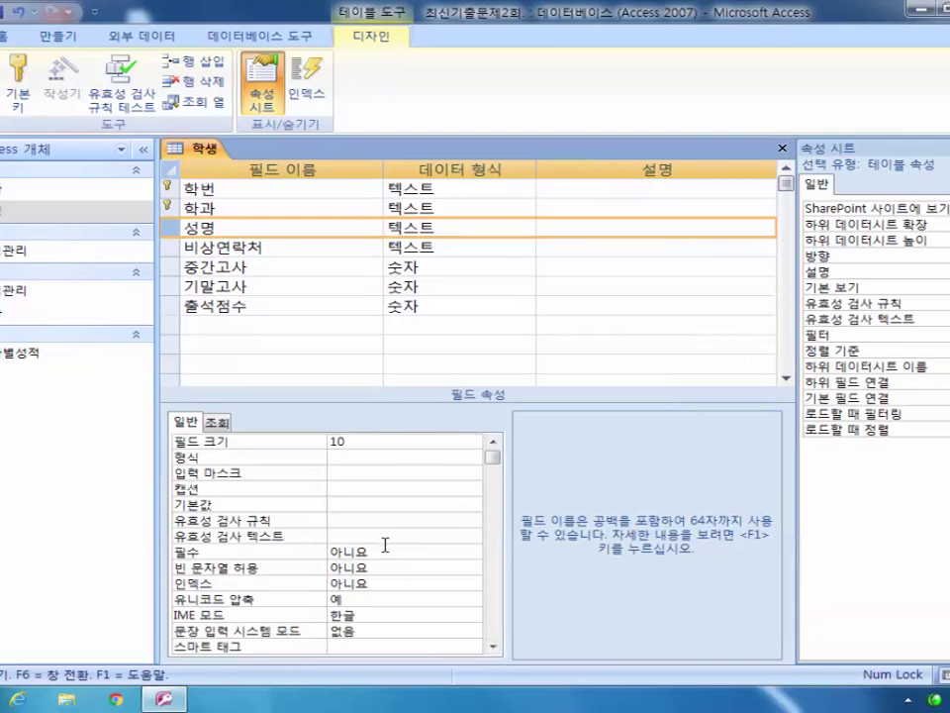
{"action": "left_click", "coordinate": [385, 547]}
{"action": "left_click", "coordinate": [474, 552]}
{"action": "left_click", "coordinate": [446, 565]}
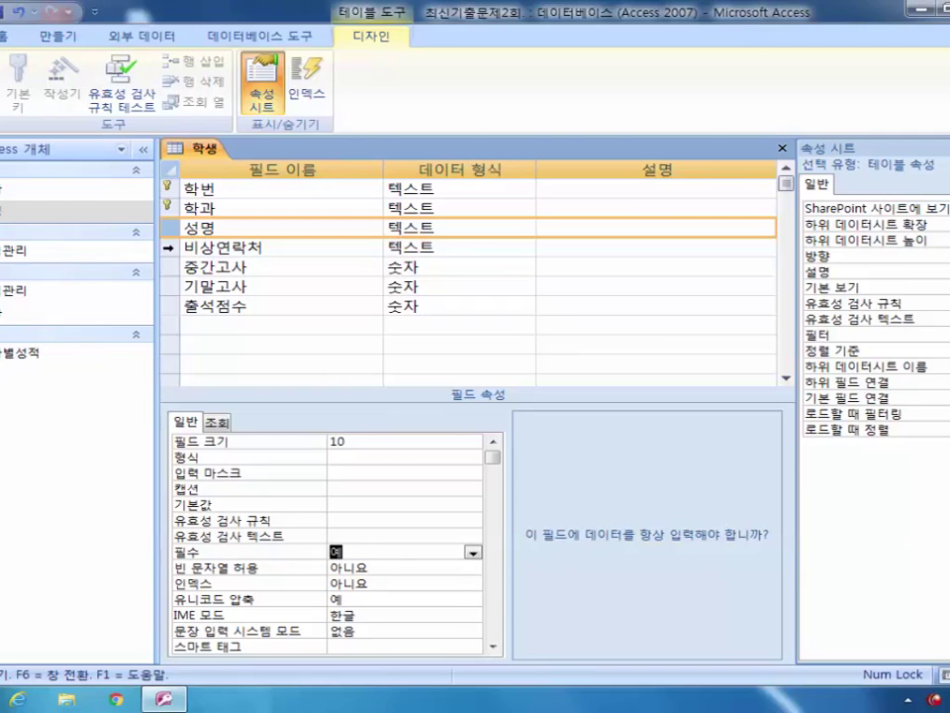
- Set the 비상연락처 field's Allow Zero Length (빈 문자열 허용) property to 예
{"action": "left_click", "coordinate": [169, 247]}
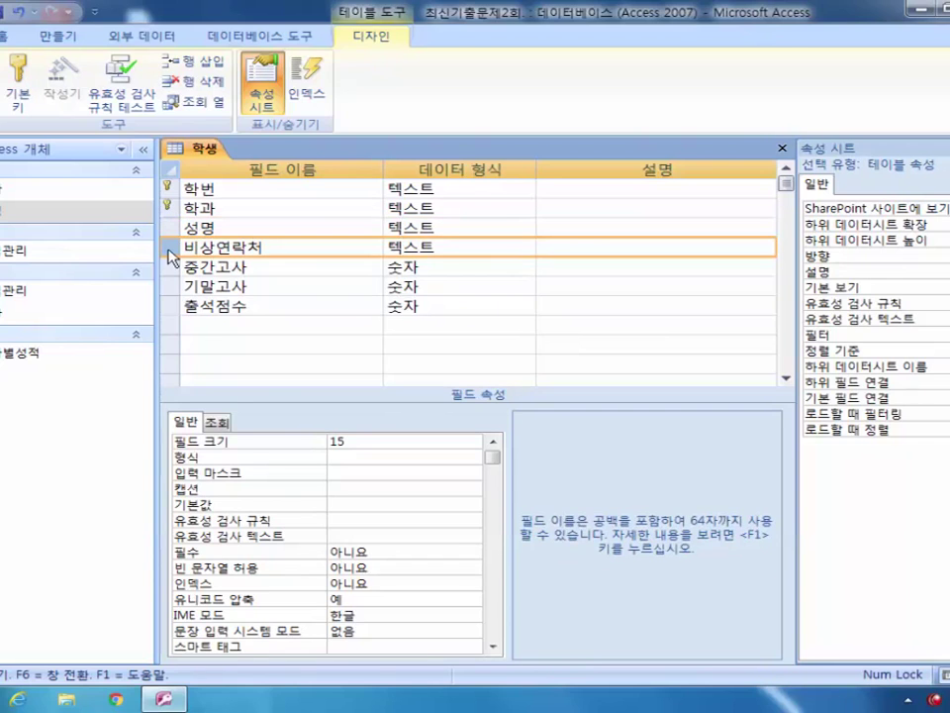
{"action": "left_click", "coordinate": [381, 567]}
{"action": "left_click", "coordinate": [475, 569]}
{"action": "left_click", "coordinate": [465, 583]}
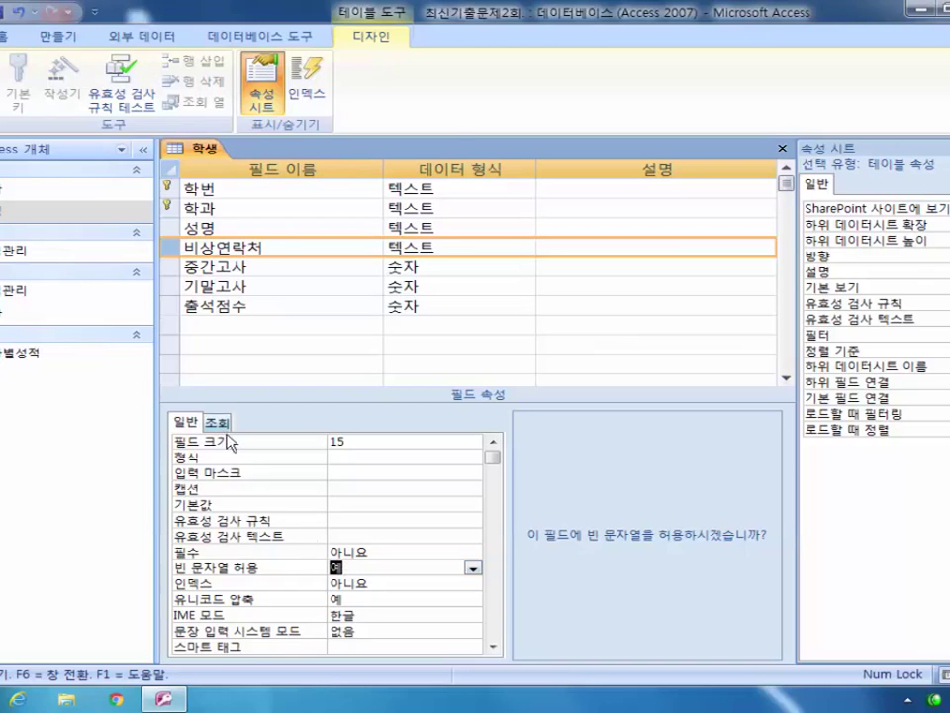
- Set the default value (기본값) to 0 for the 중간고사, 기말고사 and 출석점수 fields
{"action": "left_click", "coordinate": [178, 270]}
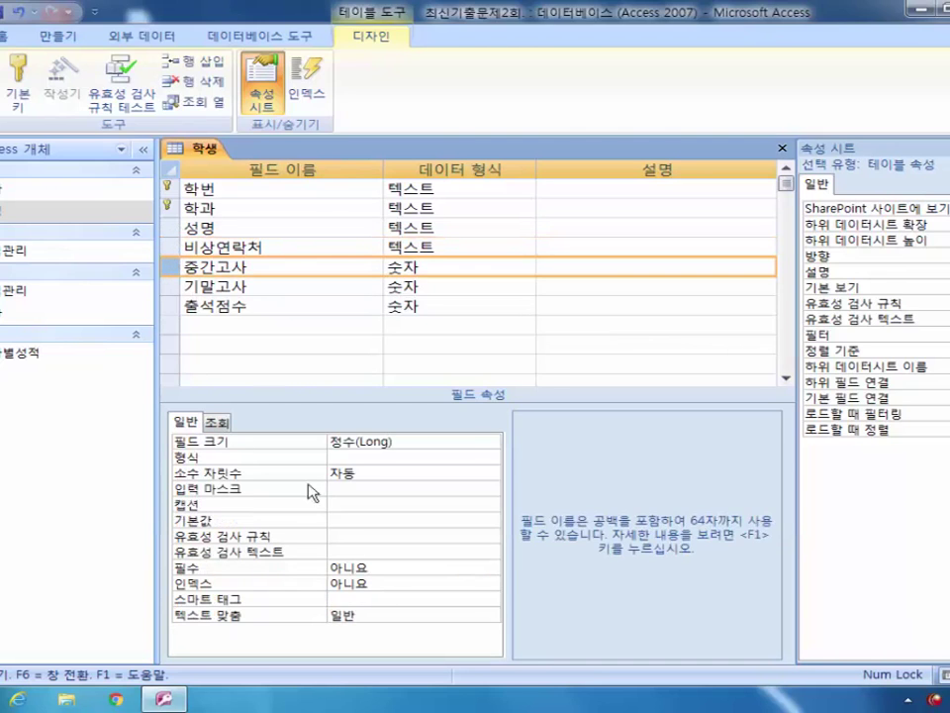
{"action": "left_click", "coordinate": [388, 520]}
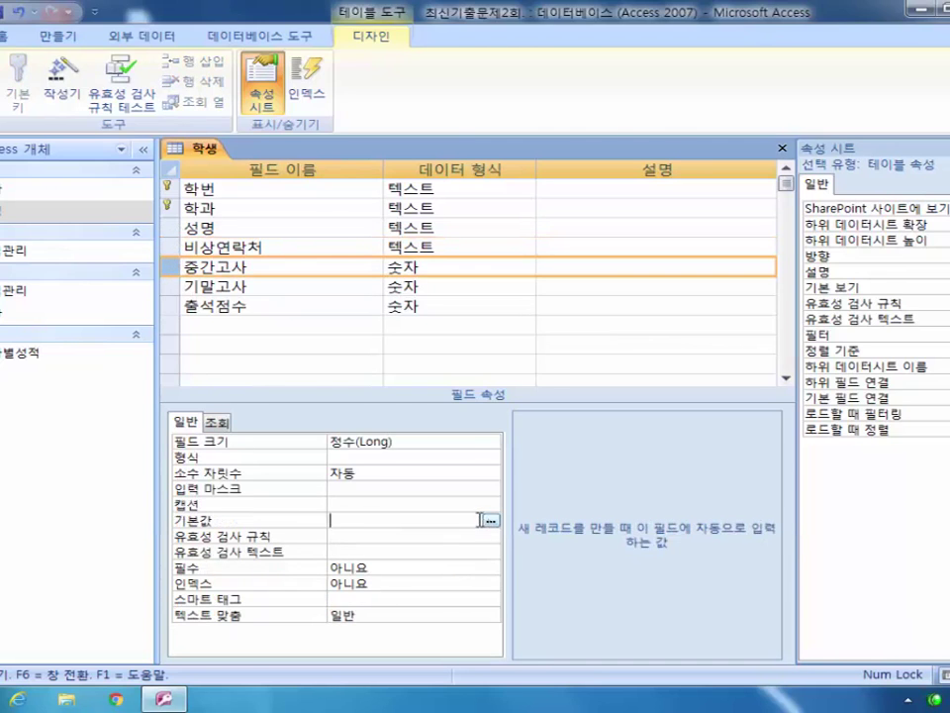
{"action": "type", "text": "0"}
{"action": "left_click", "coordinate": [172, 287]}
{"action": "left_click", "coordinate": [336, 516]}
{"action": "type", "text": "0"}
{"action": "left_click", "coordinate": [175, 308]}
{"action": "left_click", "coordinate": [350, 516]}
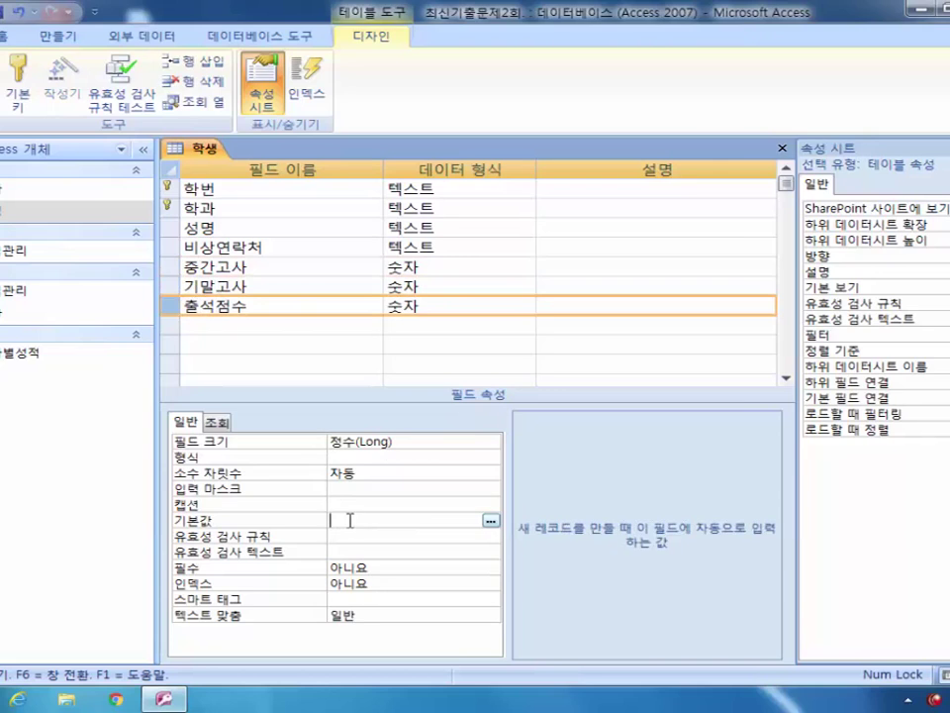
{"action": "type", "text": "0"}
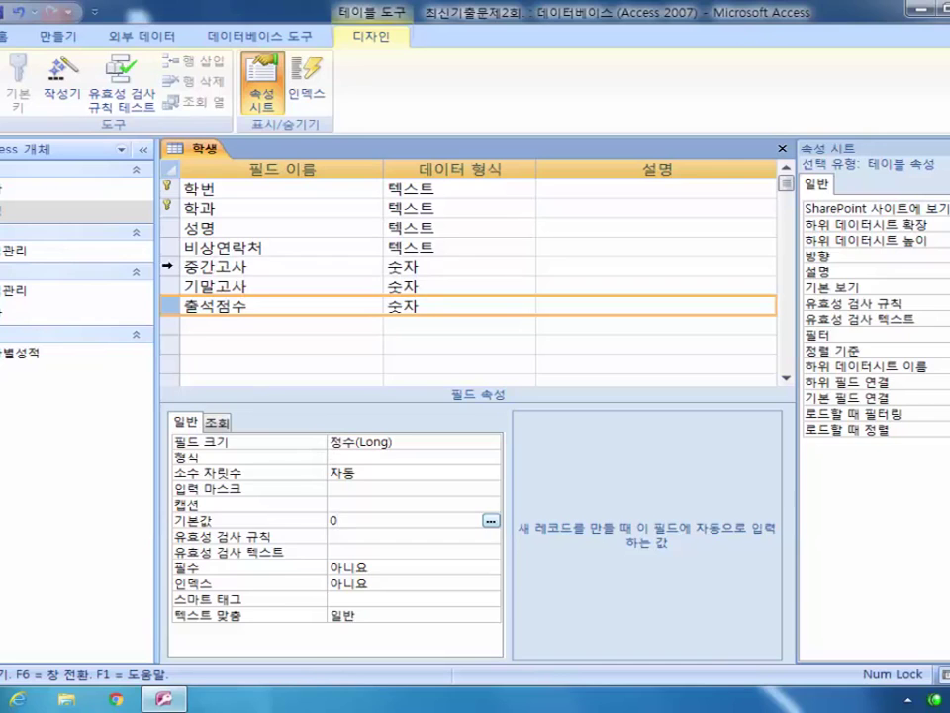
- Enter >=0 and <=100 as the validation text (유효성 검사 텍스트) of the 중간고사 field
{"action": "left_click", "coordinate": [167, 266]}
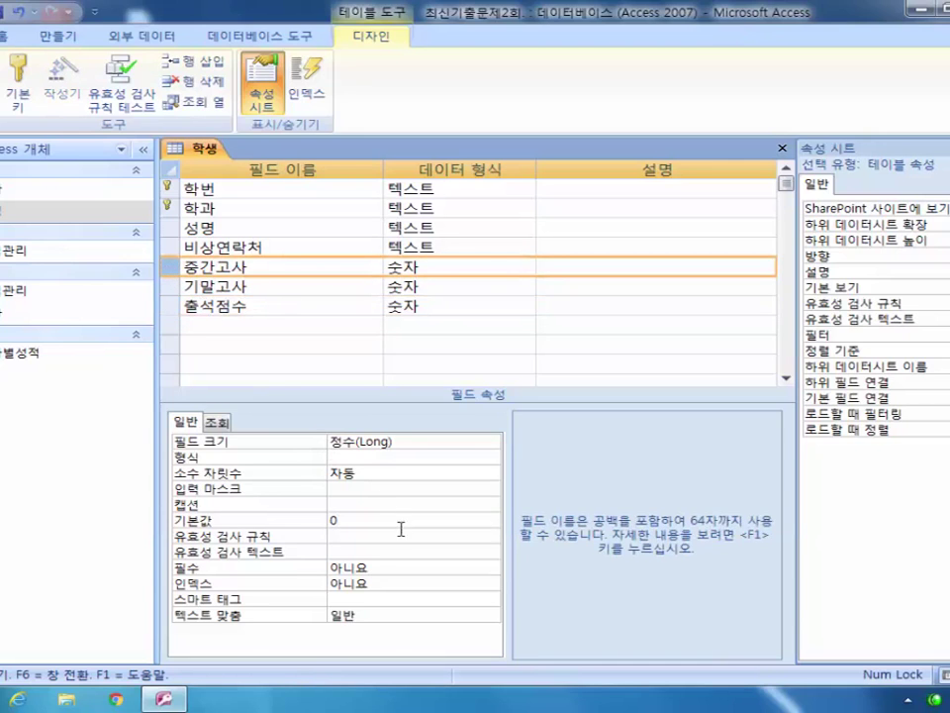
{"action": "left_click", "coordinate": [353, 551]}
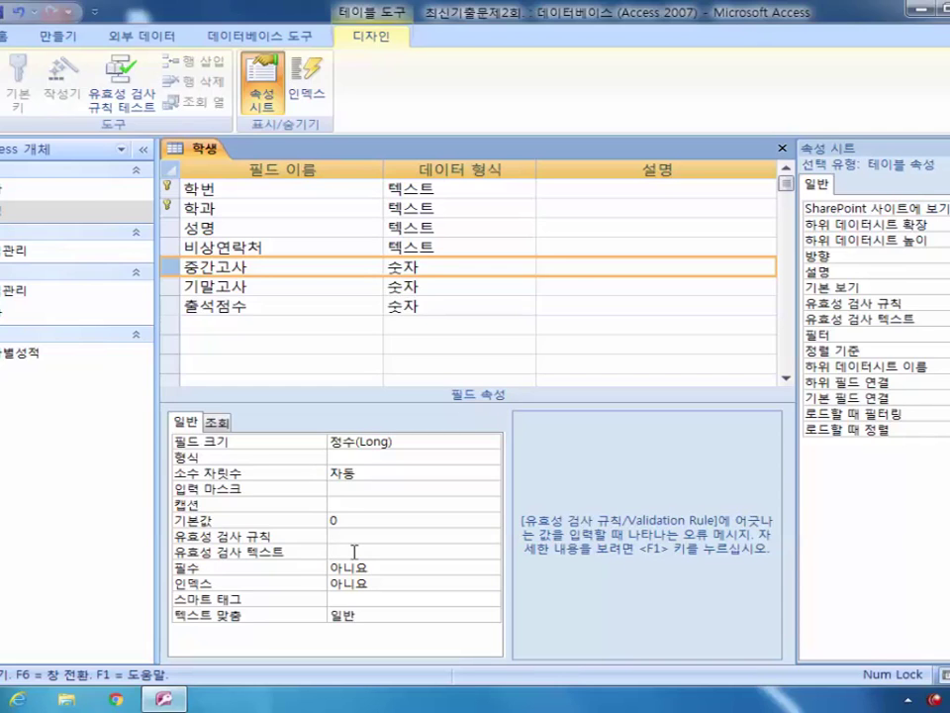
{"action": "type", "text": ">"}
{"action": "type", "text": "="}
{"action": "type", "text": "0"}
{"action": "type", "text": " adn"}
{"action": "key", "text": "BackSpace"}
{"action": "key", "text": "BackSpace"}
{"action": "type", "text": "nd <="}
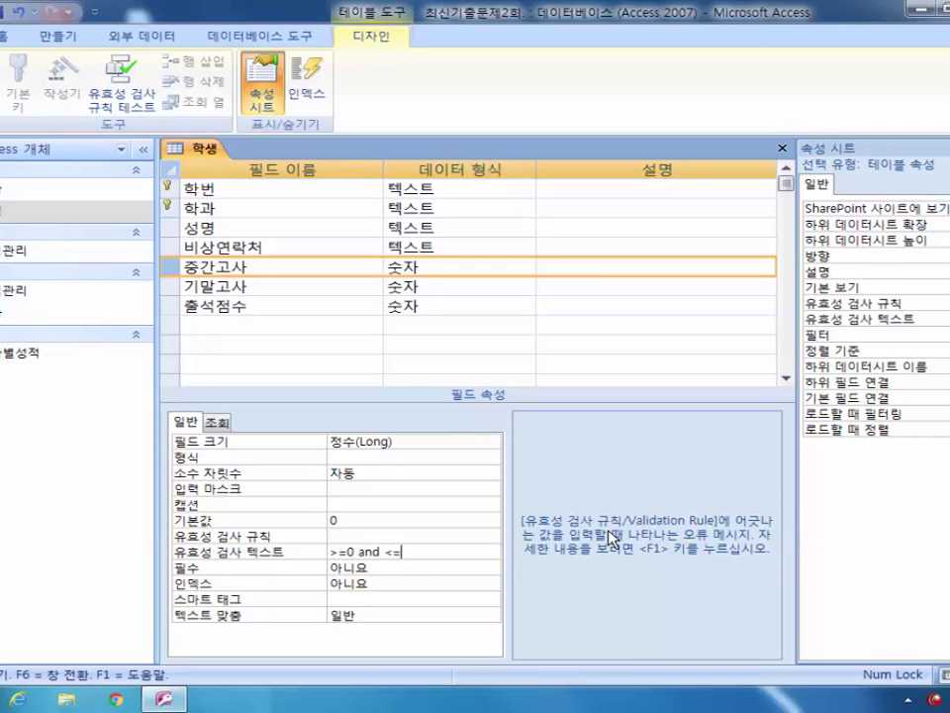
{"action": "type", "text": "100"}
- Close the 학생 table design and save its changes
{"action": "left_click", "coordinate": [782, 147]}
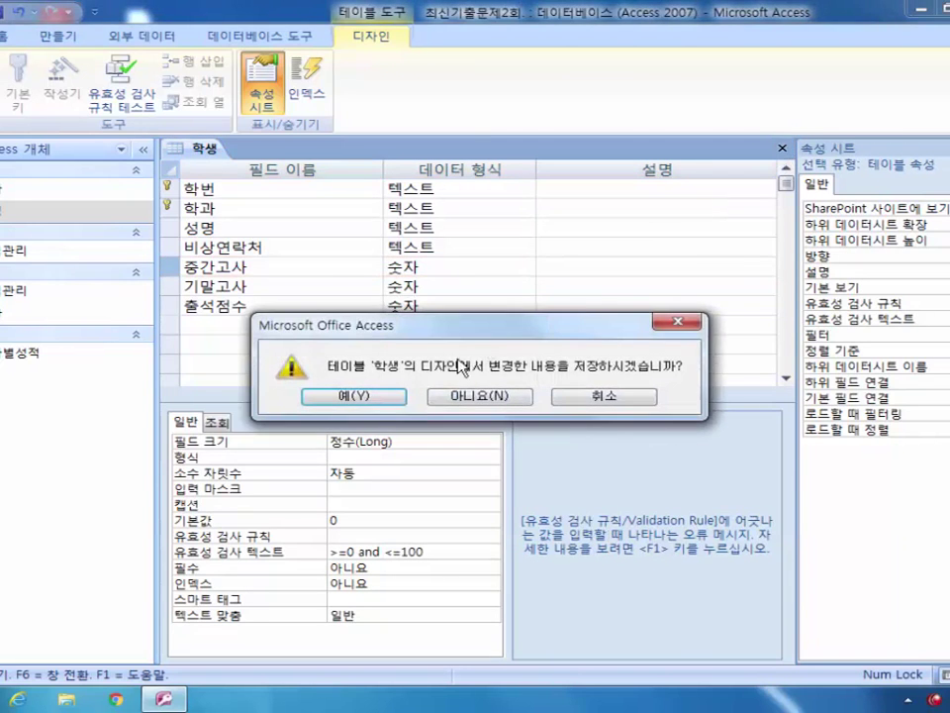
{"action": "left_click", "coordinate": [367, 397]}
{"action": "left_click", "coordinate": [370, 398]}
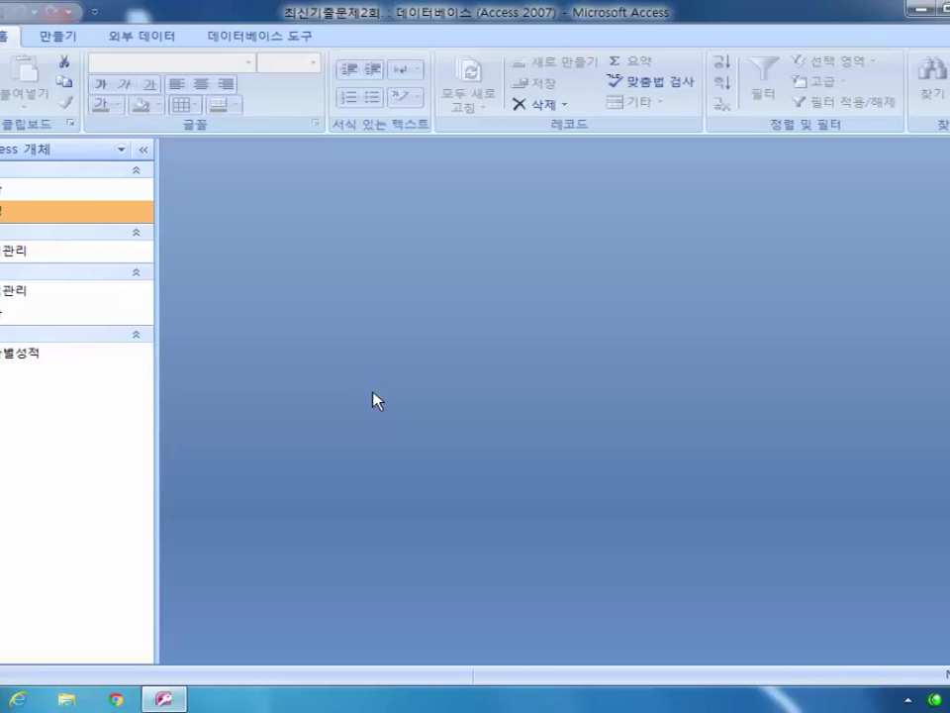
- Reopen the 학생 table in Design view and hide the property sheet
{"action": "right_click", "coordinate": [3, 211]}
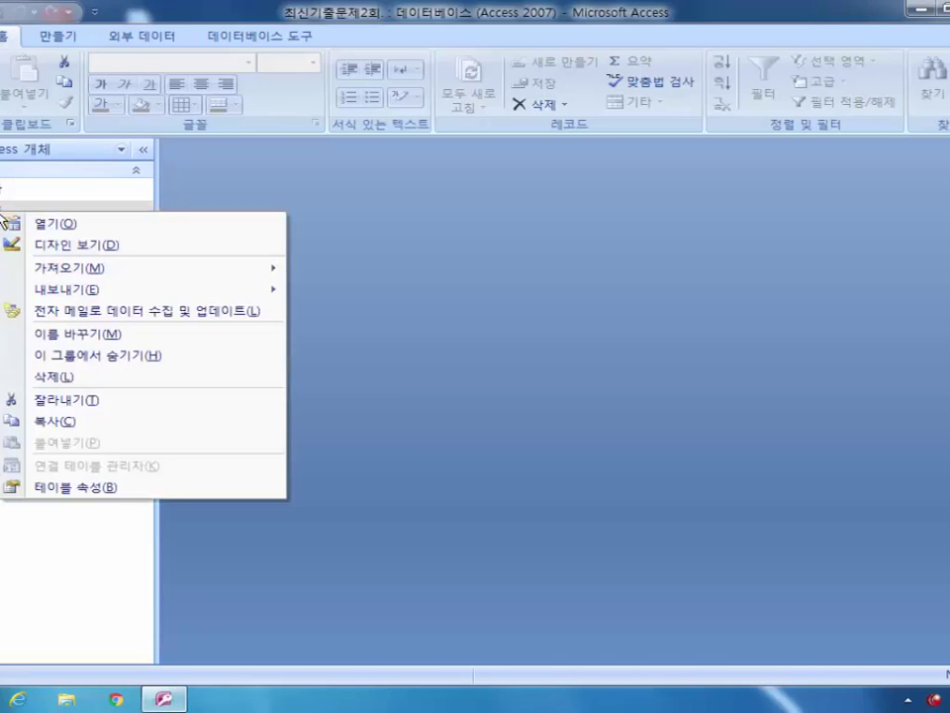
{"action": "left_click", "coordinate": [62, 253]}
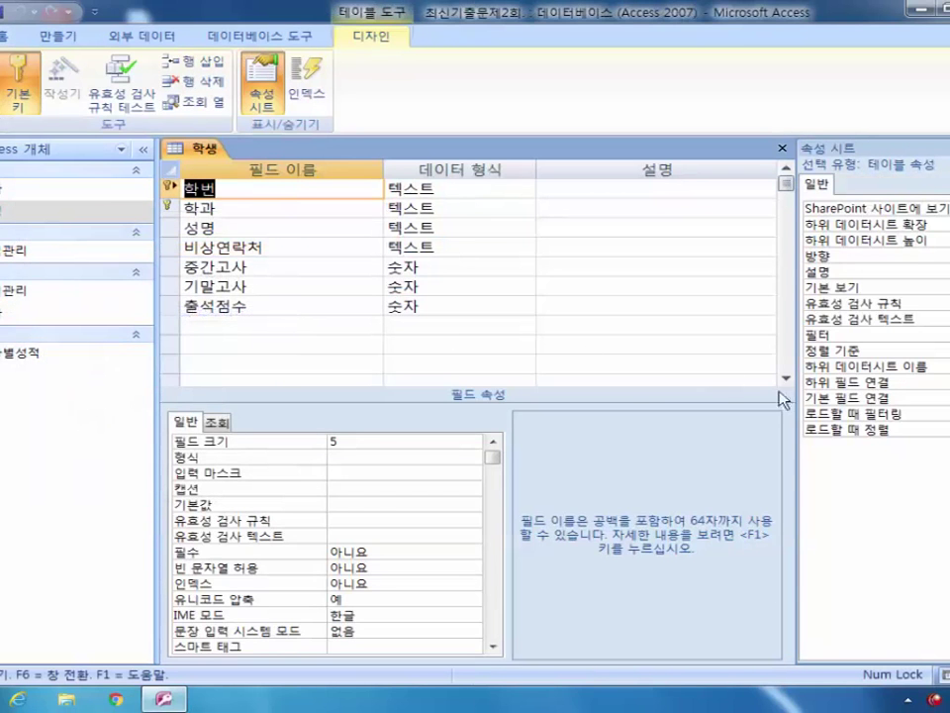
{"action": "key", "text": "F4"}
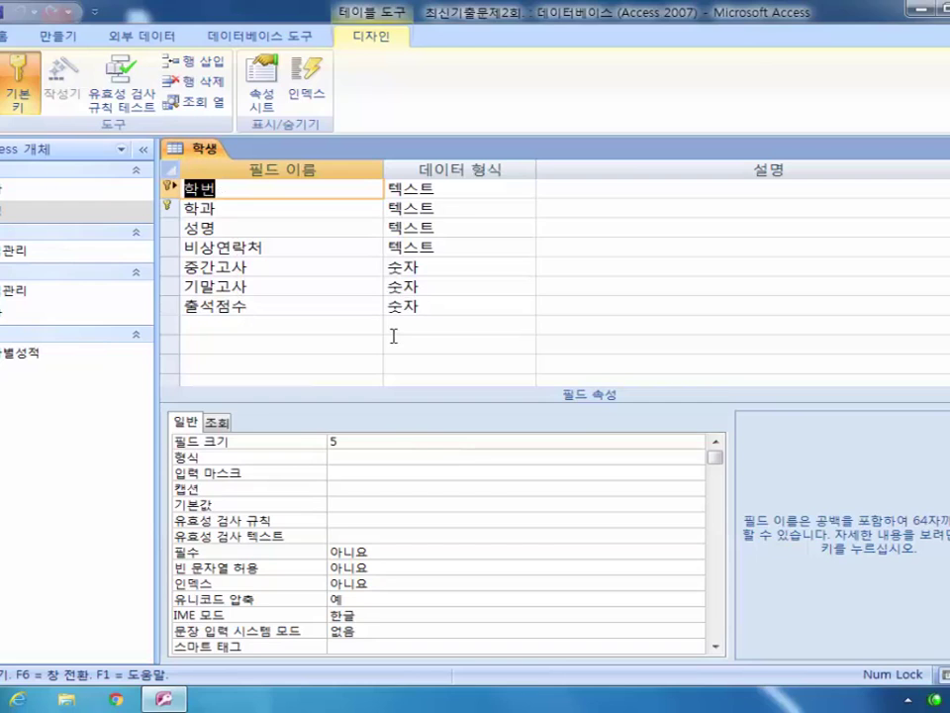
- Set the 학과 field's lookup display control (컨트롤 표시) to 콤보 상자
{"action": "left_click", "coordinate": [169, 207]}
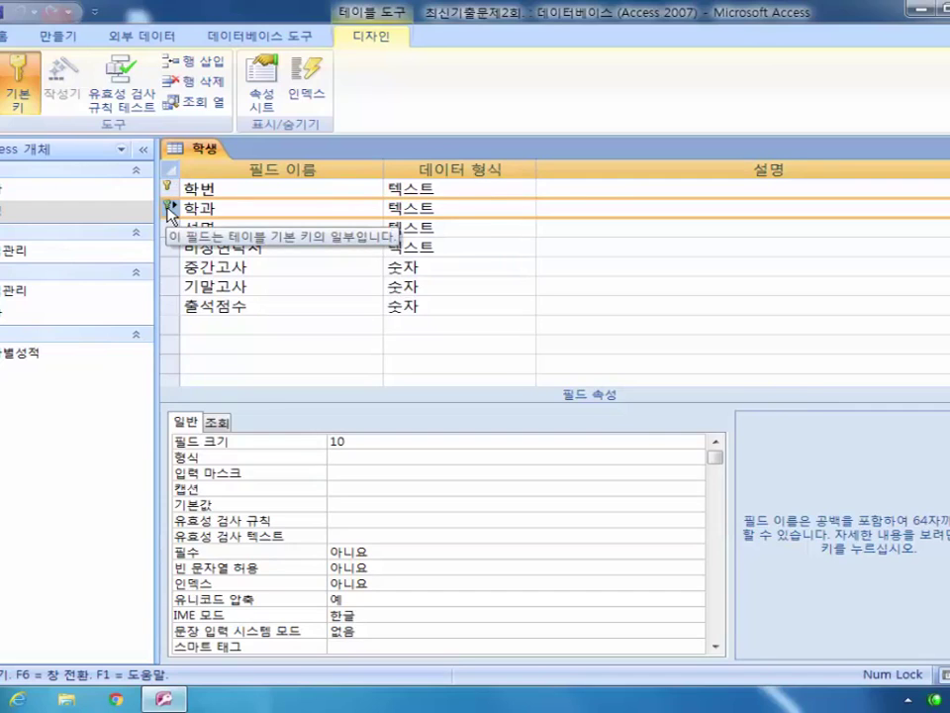
{"action": "left_click", "coordinate": [224, 424]}
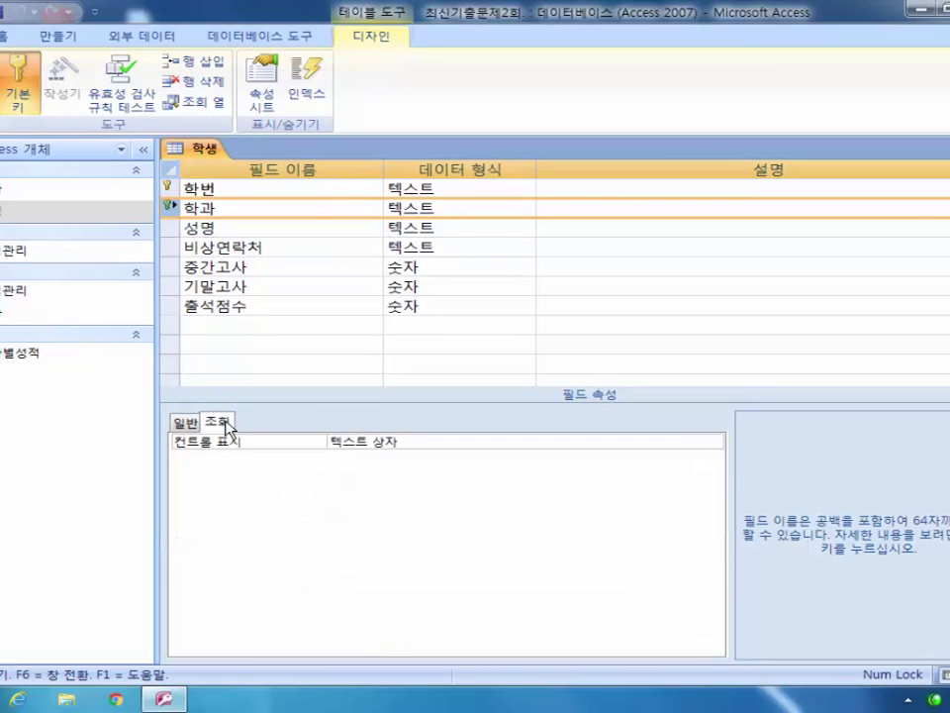
{"action": "left_click", "coordinate": [462, 441]}
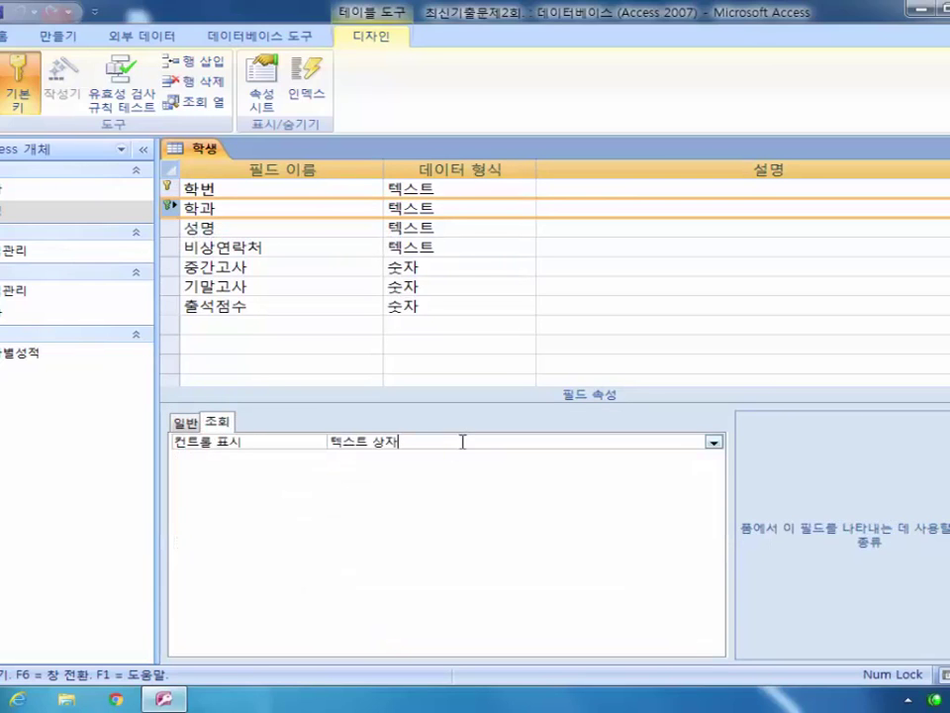
{"action": "left_click", "coordinate": [715, 445]}
{"action": "left_click", "coordinate": [653, 486]}
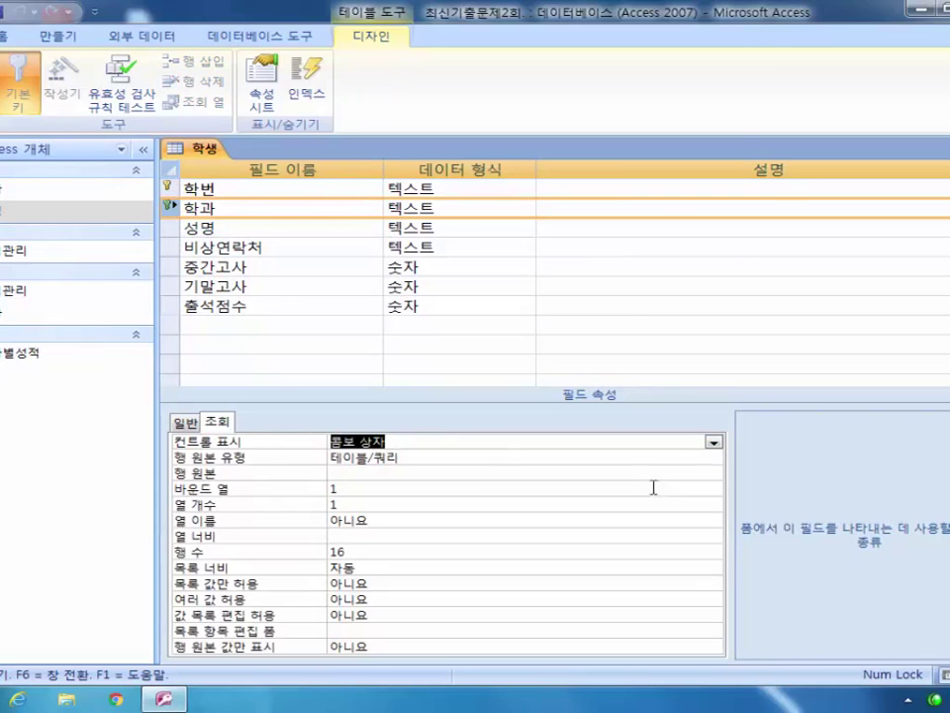
- Build the 학과 field's lookup row source (행 원본) as a query returning 학과코드 and 학과 from the 학과 table
{"action": "left_click", "coordinate": [409, 460]}
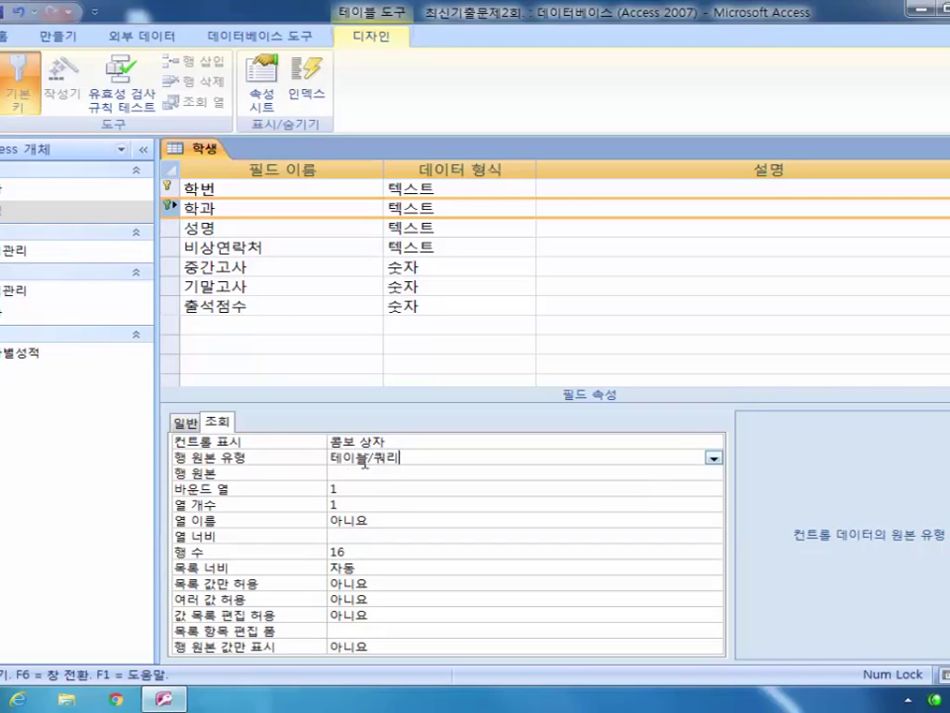
{"action": "left_click", "coordinate": [384, 479]}
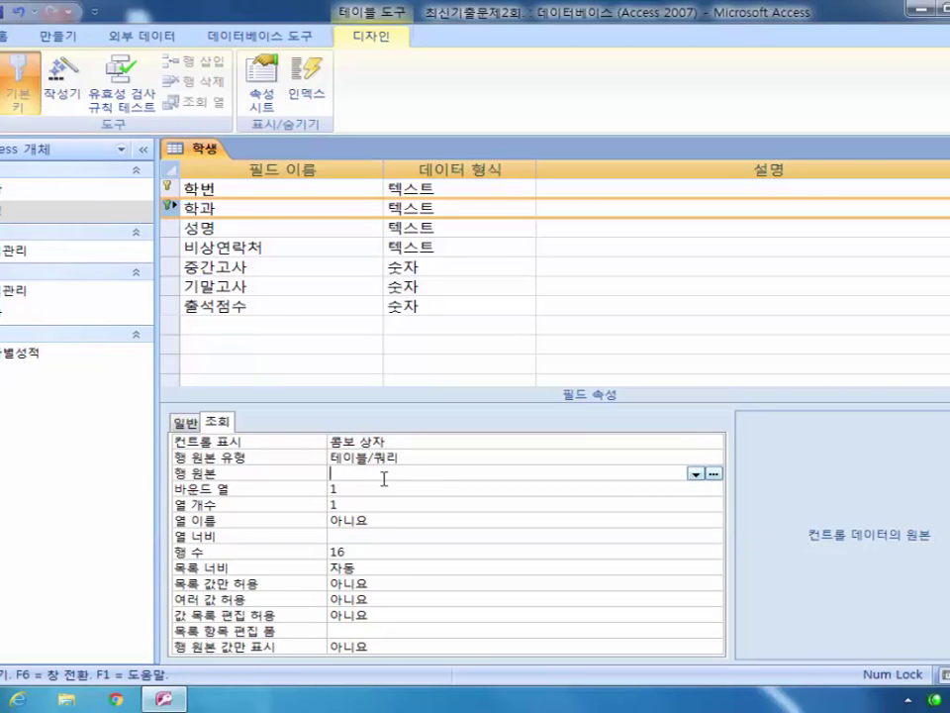
{"action": "left_click", "coordinate": [712, 475]}
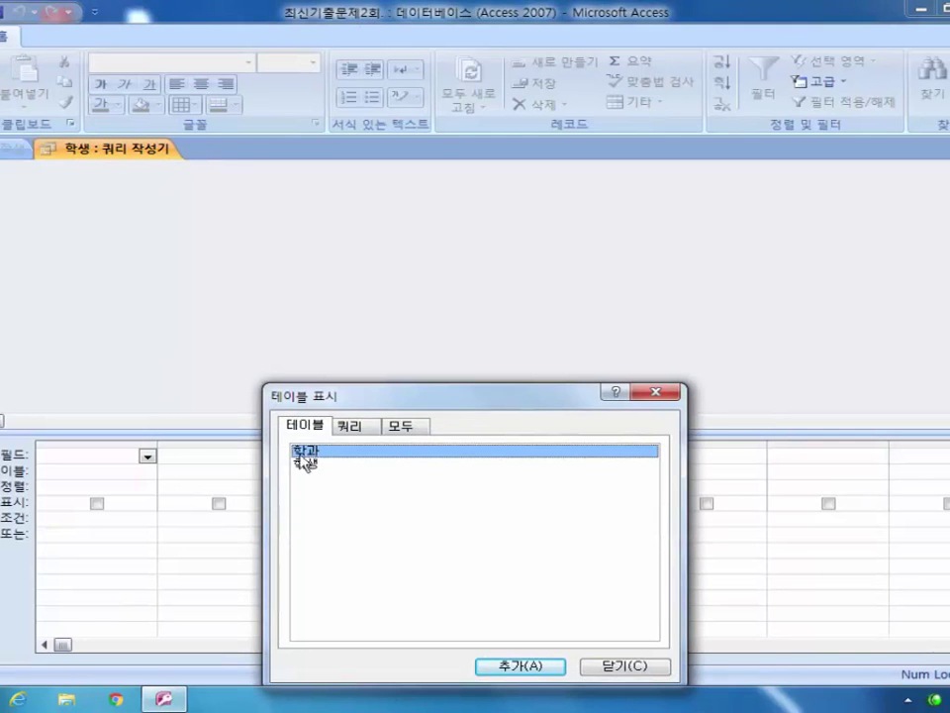
{"action": "left_click", "coordinate": [525, 667]}
{"action": "left_click", "coordinate": [616, 666]}
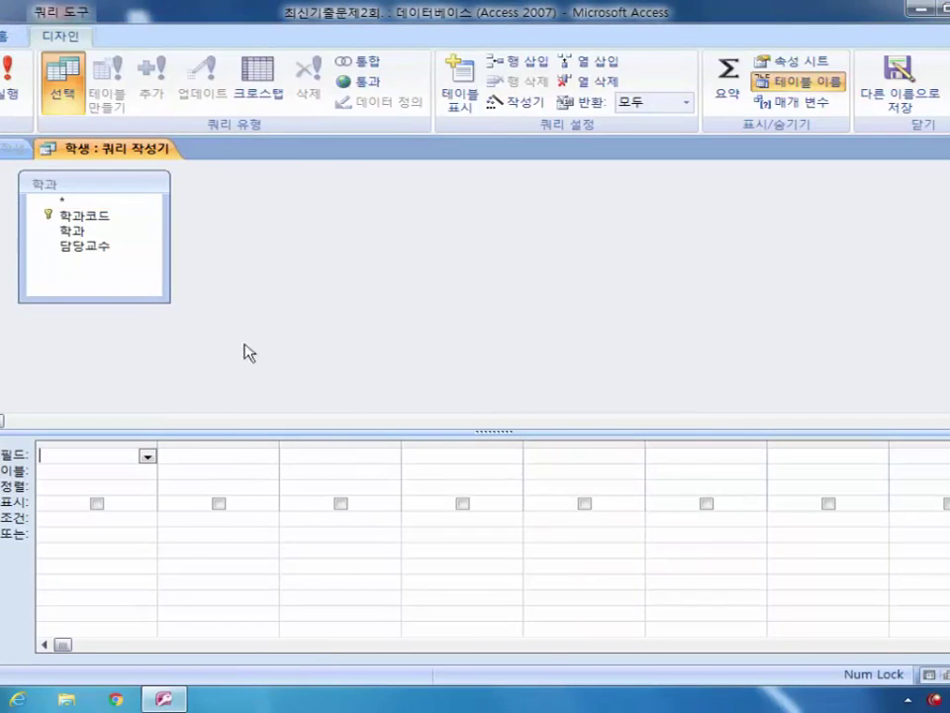
{"action": "double_click", "coordinate": [74, 216]}
{"action": "left_click", "coordinate": [77, 234]}
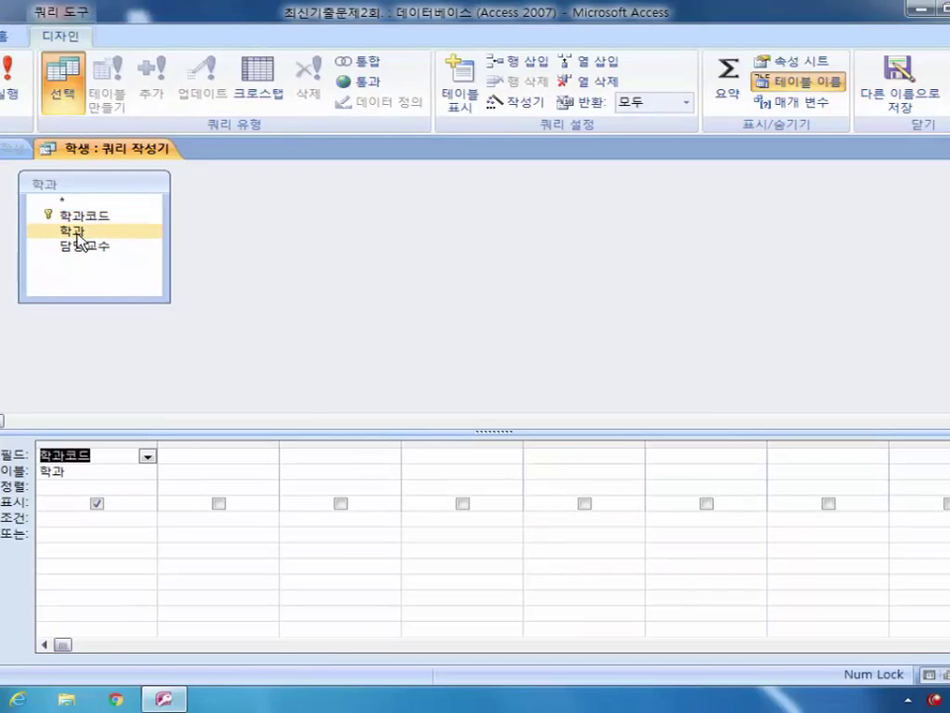
{"action": "double_click", "coordinate": [77, 234]}
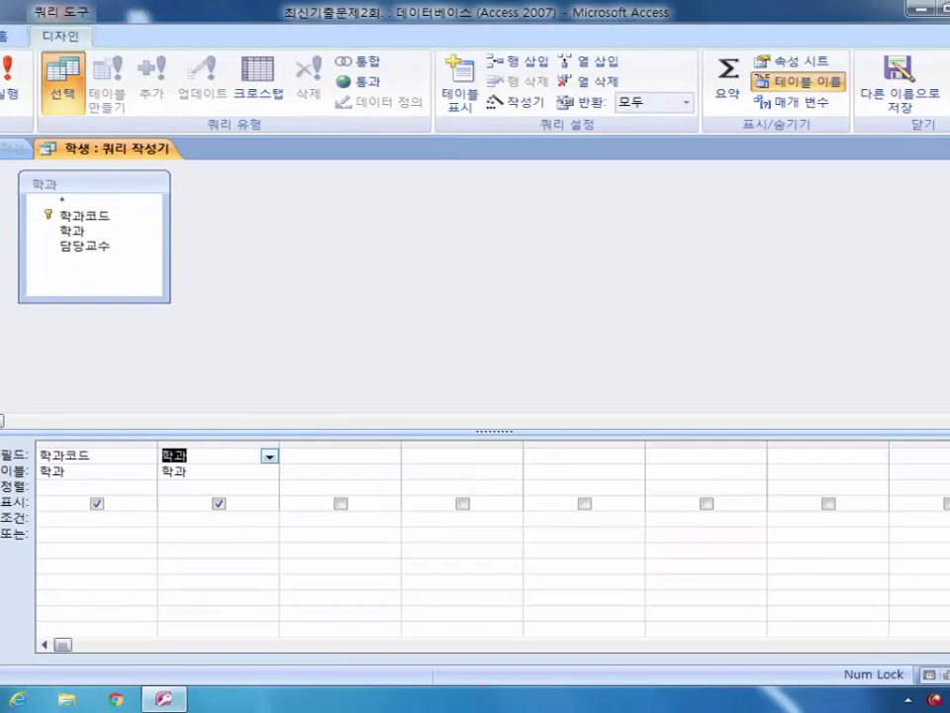
{"action": "key", "text": "ctrl+w"}
{"action": "left_click", "coordinate": [367, 418]}
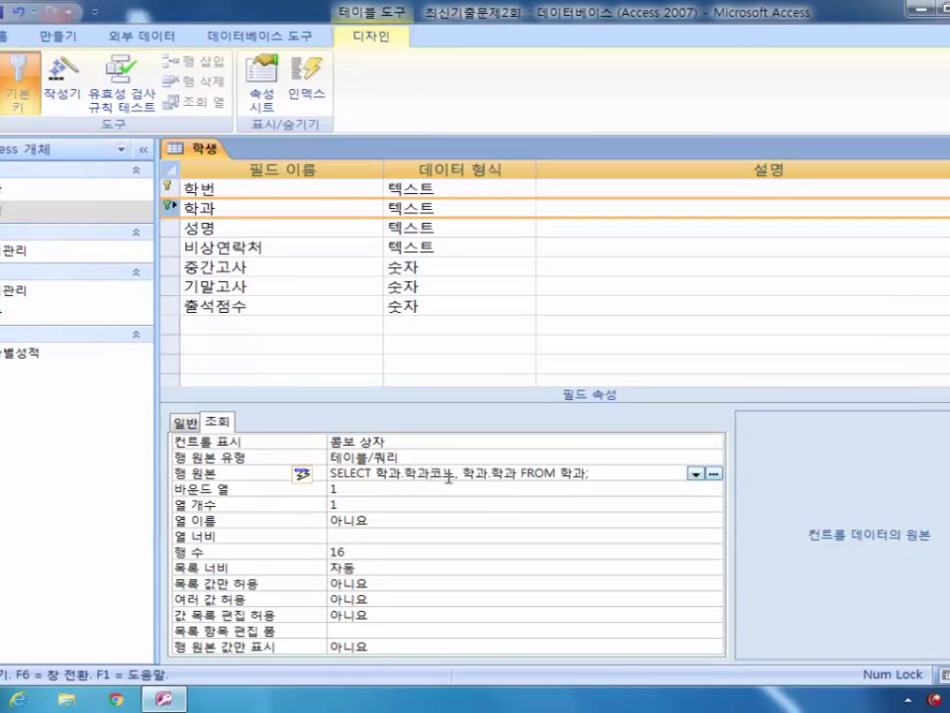
{"action": "left_click_drag", "start_coordinate": [418, 474], "coordinate": [455, 474]}
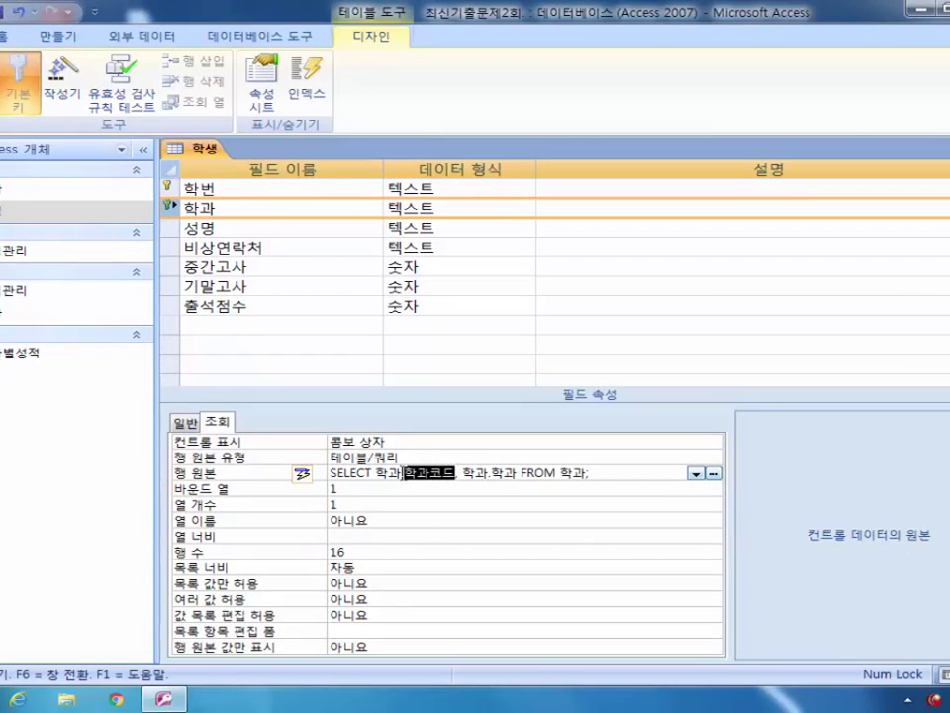
{"action": "left_click_drag", "start_coordinate": [517, 473], "coordinate": [492, 473]}
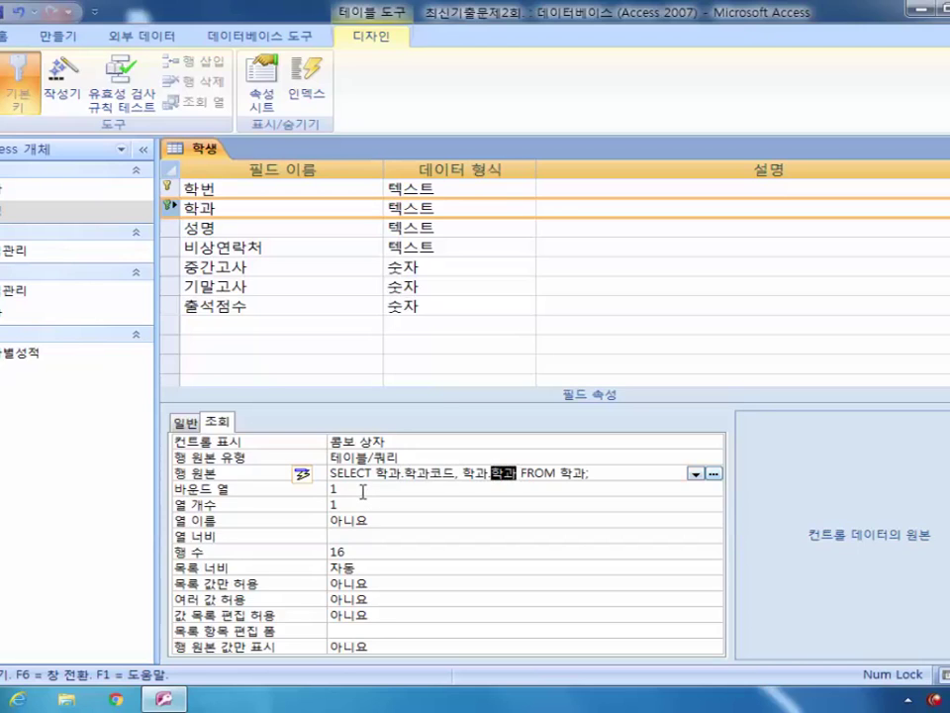
- Set the 학과 field's lookup column count (열 개수) to 2 and column widths (열 너비) to 1cm;2cm
{"action": "left_click", "coordinate": [362, 491]}
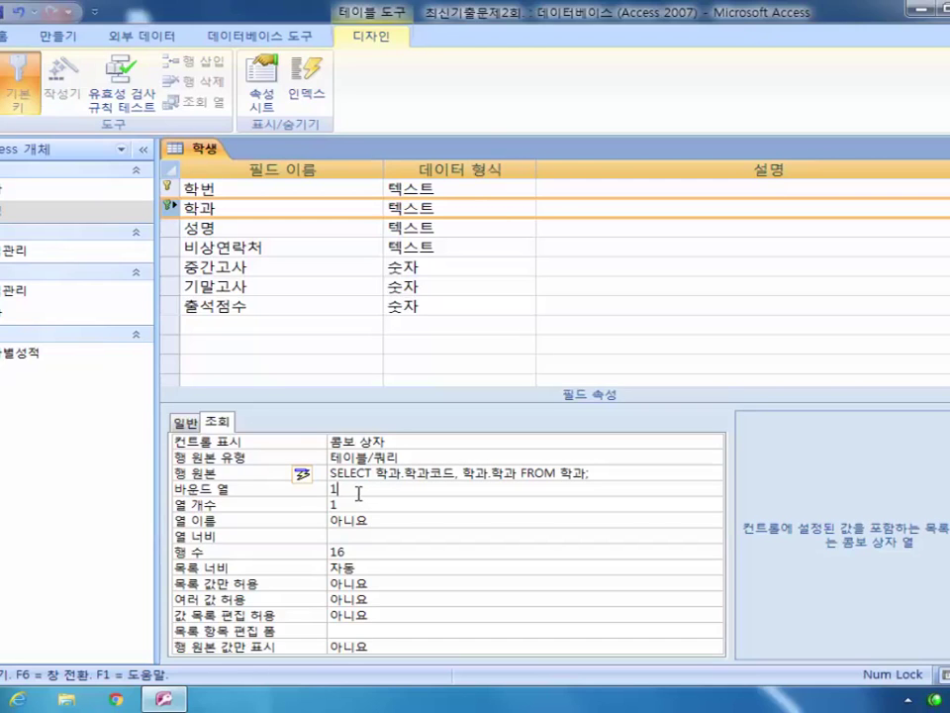
{"action": "left_click", "coordinate": [342, 503]}
{"action": "left_click", "coordinate": [327, 507]}
{"action": "type", "text": "2"}
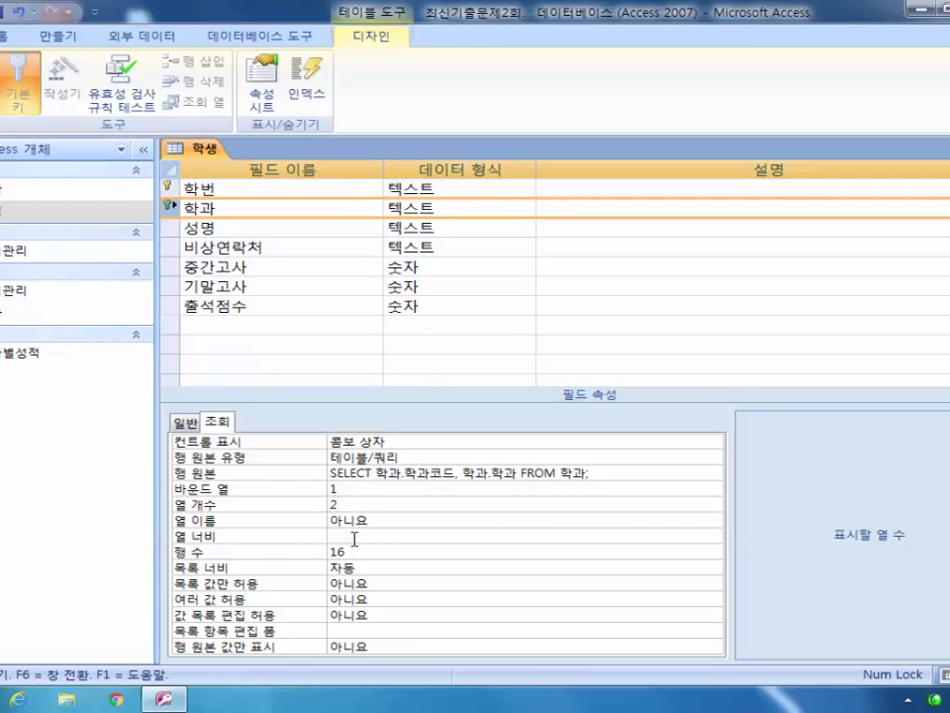
{"action": "left_click", "coordinate": [353, 537]}
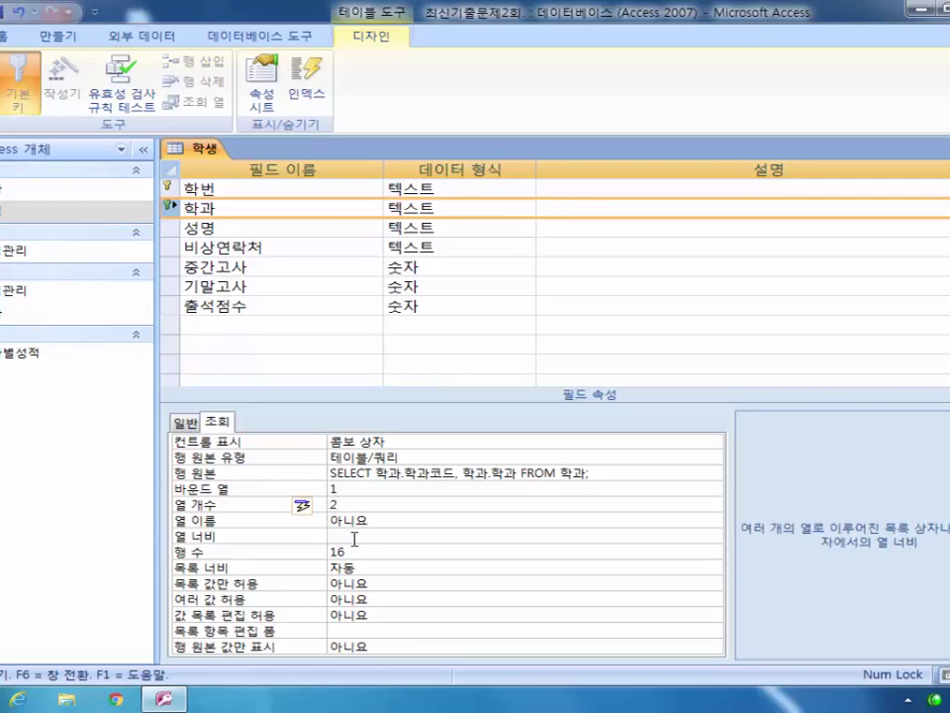
{"action": "type", "text": "1;2"}
- Set the number of rows (행 수) in the 학과 field's combo box list to 8
{"action": "left_click", "coordinate": [374, 549]}
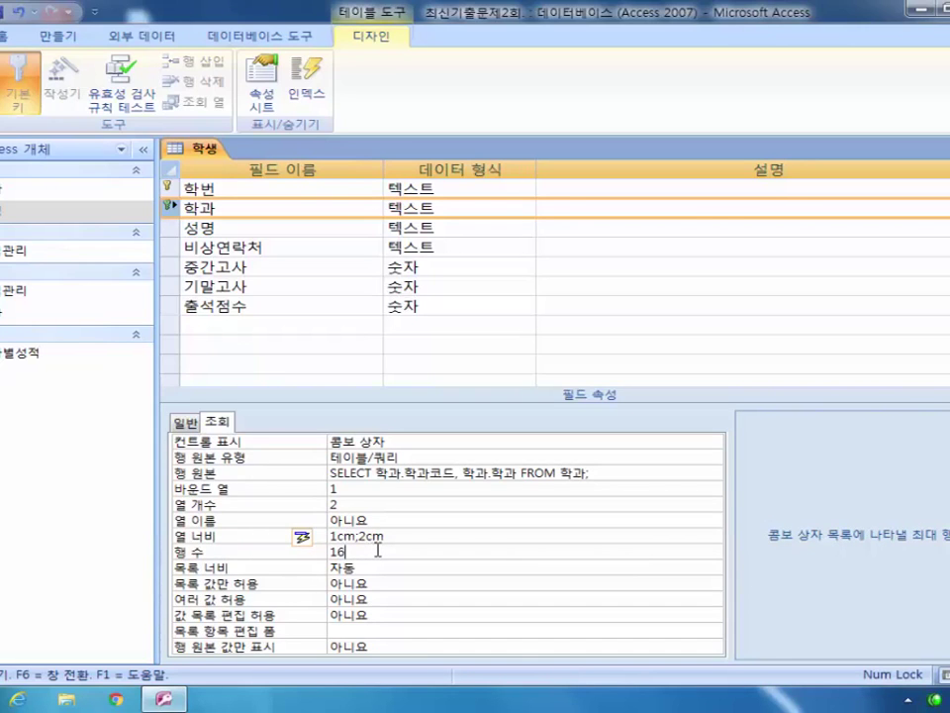
{"action": "left_click", "coordinate": [308, 553]}
{"action": "type", "text": "8"}
- Save the 학생 table, check the first record's 학과 combo list in Datasheet view, and close the table
{"action": "left_click", "coordinate": [9, 71]}
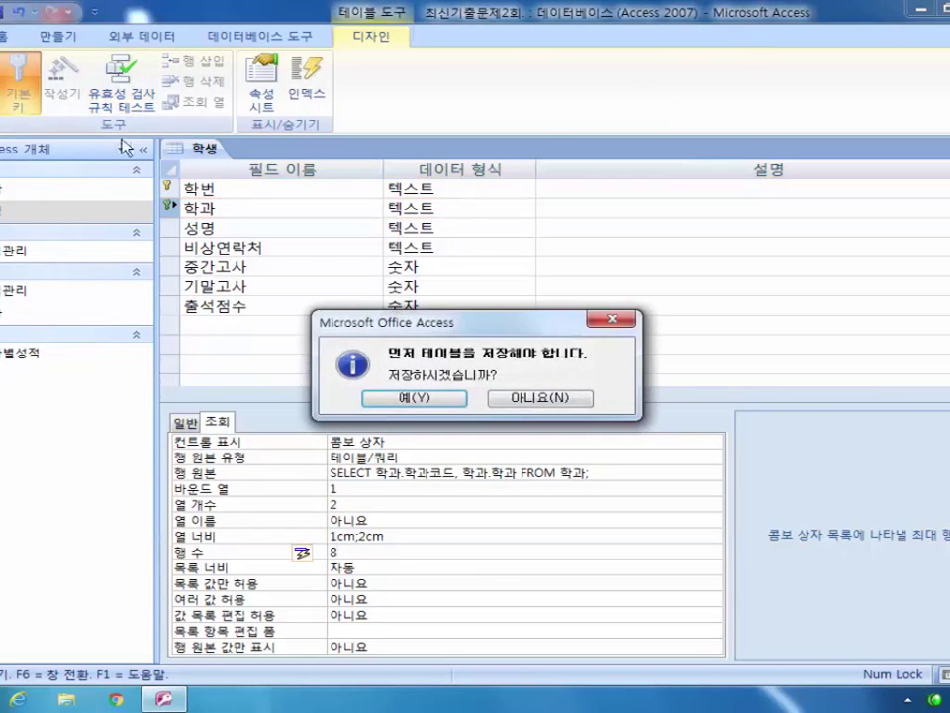
{"action": "left_click", "coordinate": [396, 398]}
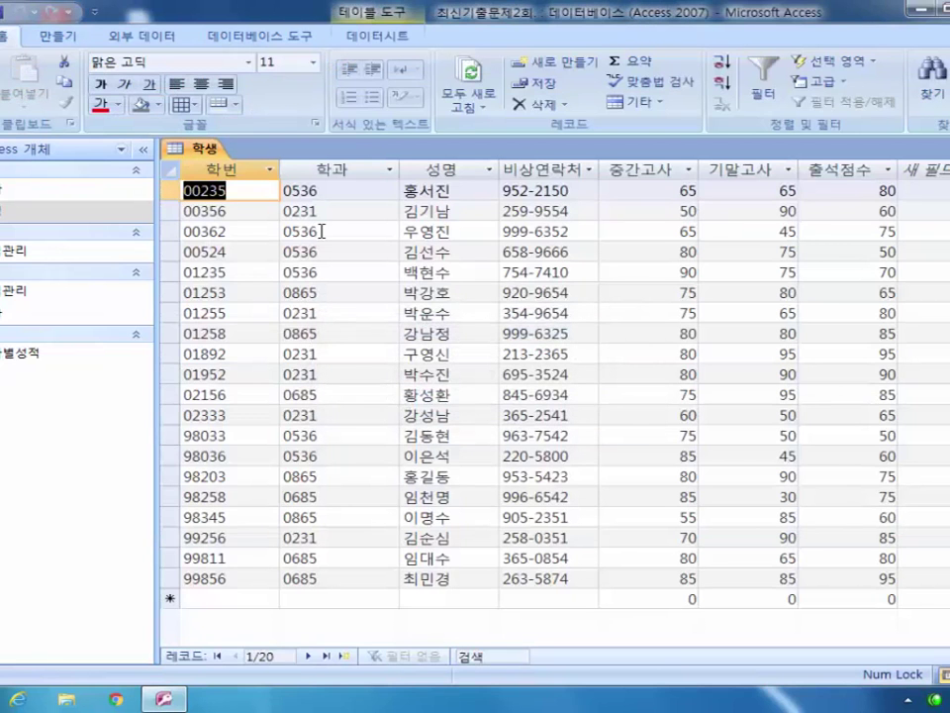
{"action": "left_click", "coordinate": [366, 191]}
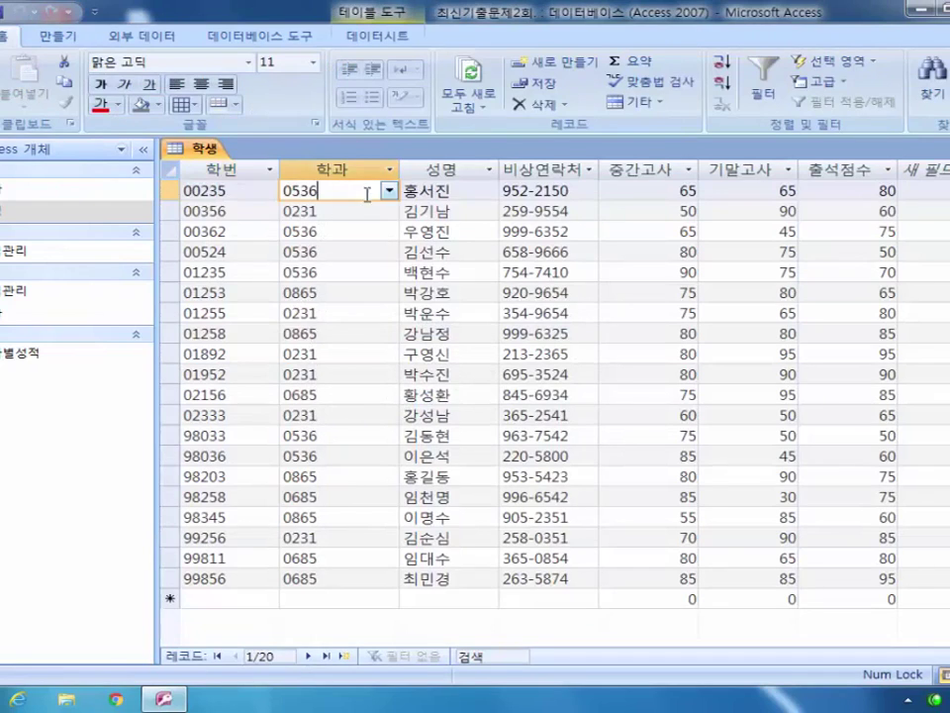
{"action": "left_click", "coordinate": [391, 191]}
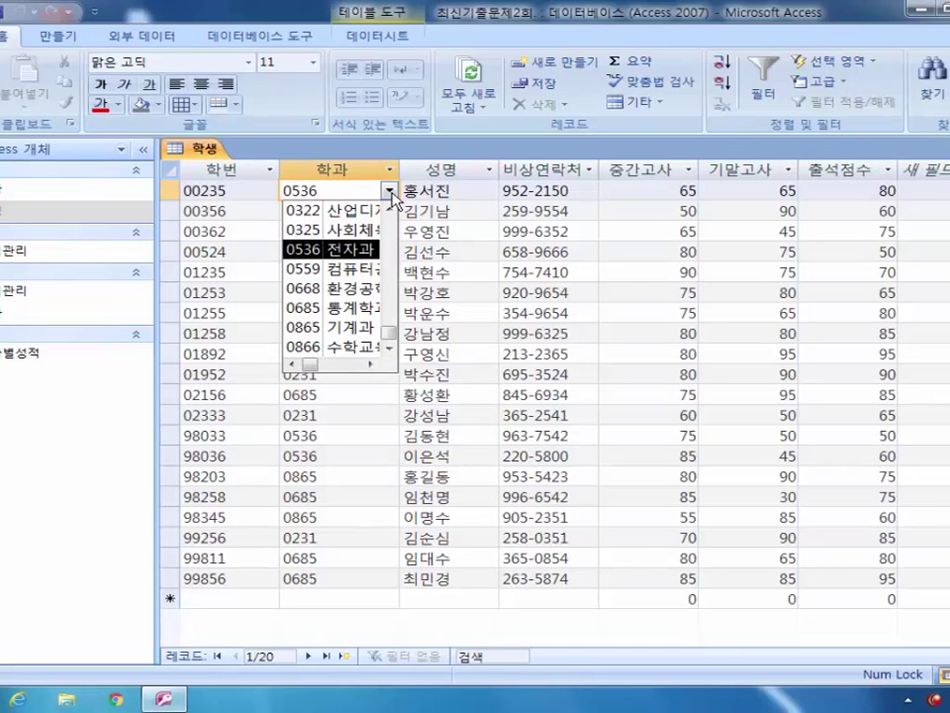
{"action": "left_click", "coordinate": [391, 192]}
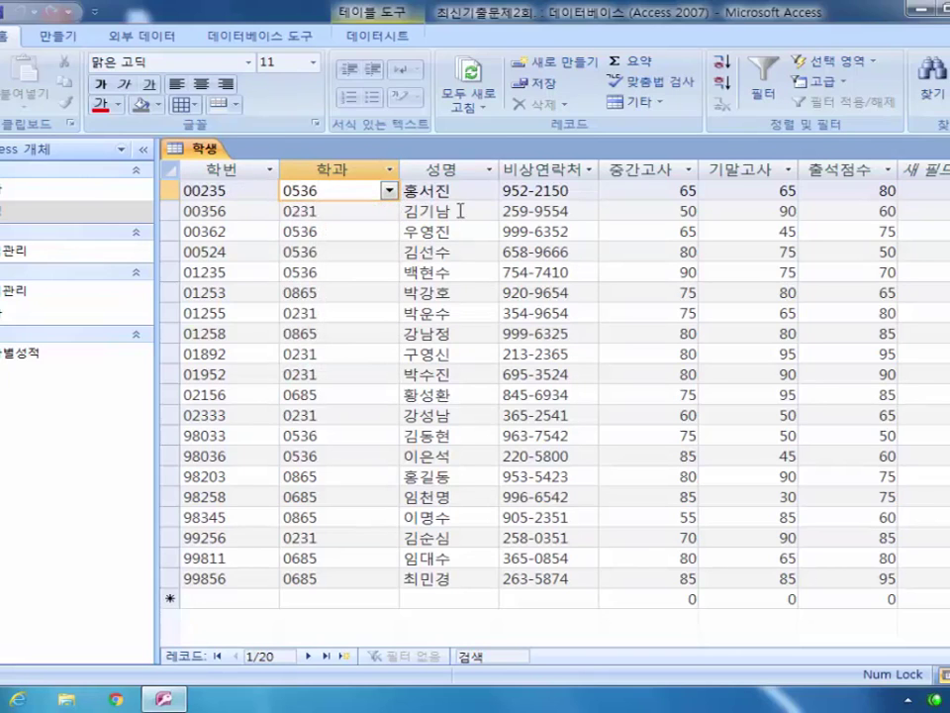
{"action": "key", "text": "ctrl+w"}
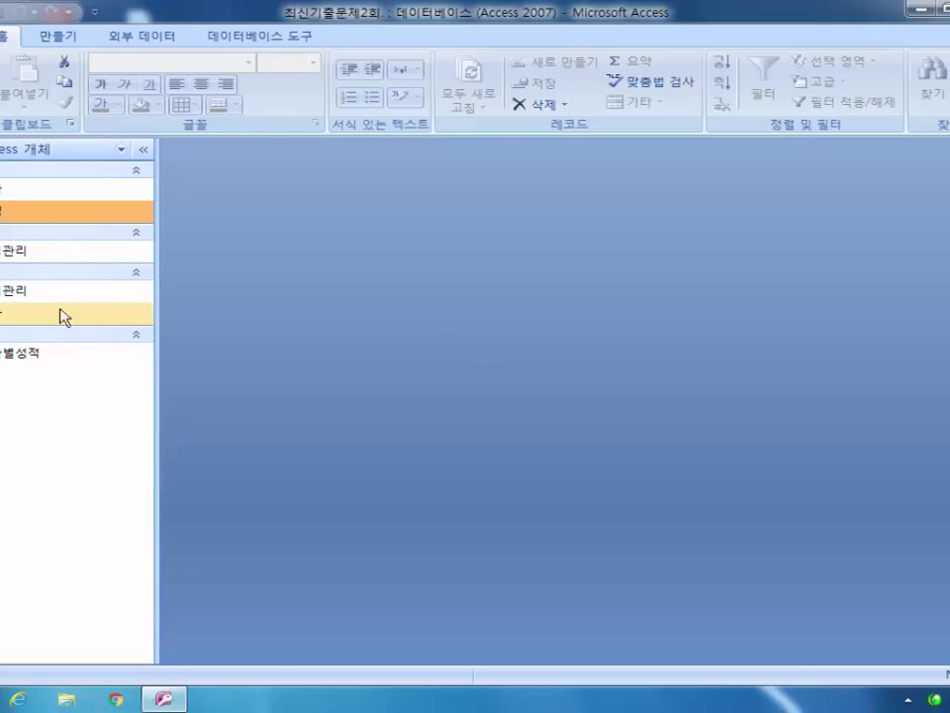
- Open the 성적관리 form in Design view and show the properties of the 엑셀로 저장 button
{"action": "left_click", "coordinate": [28, 293]}
{"action": "right_click", "coordinate": [27, 293]}
{"action": "left_click", "coordinate": [123, 352]}
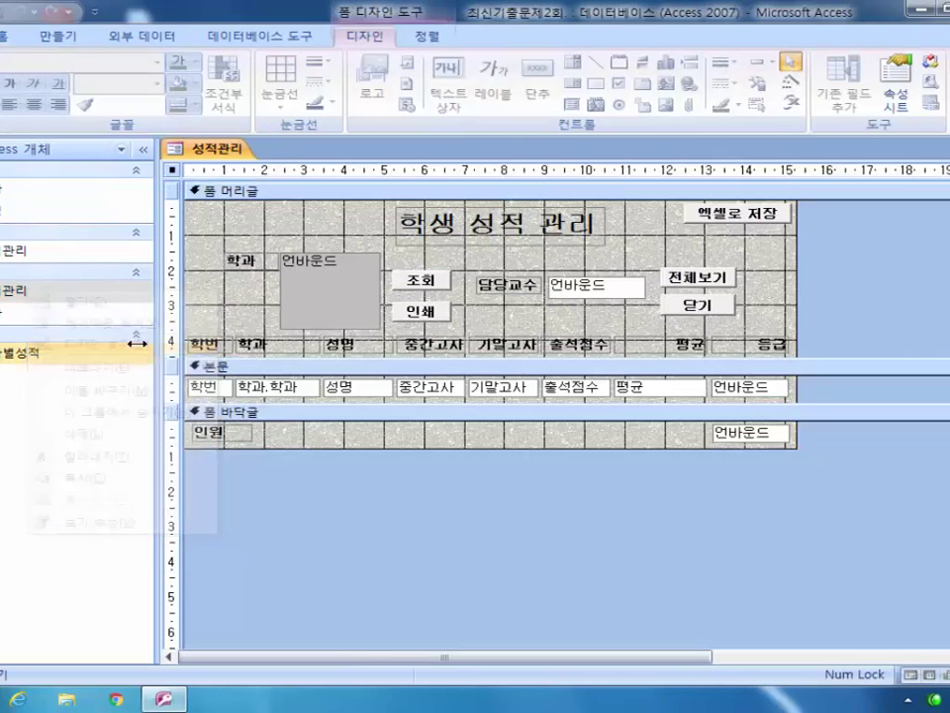
{"action": "left_click", "coordinate": [734, 213]}
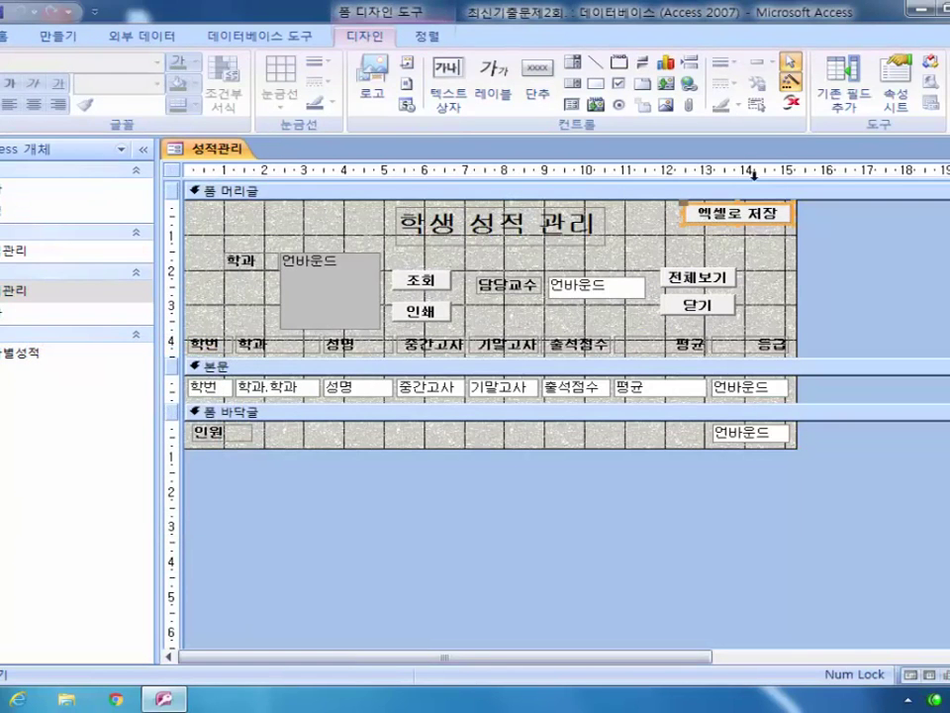
{"action": "left_click", "coordinate": [896, 89]}
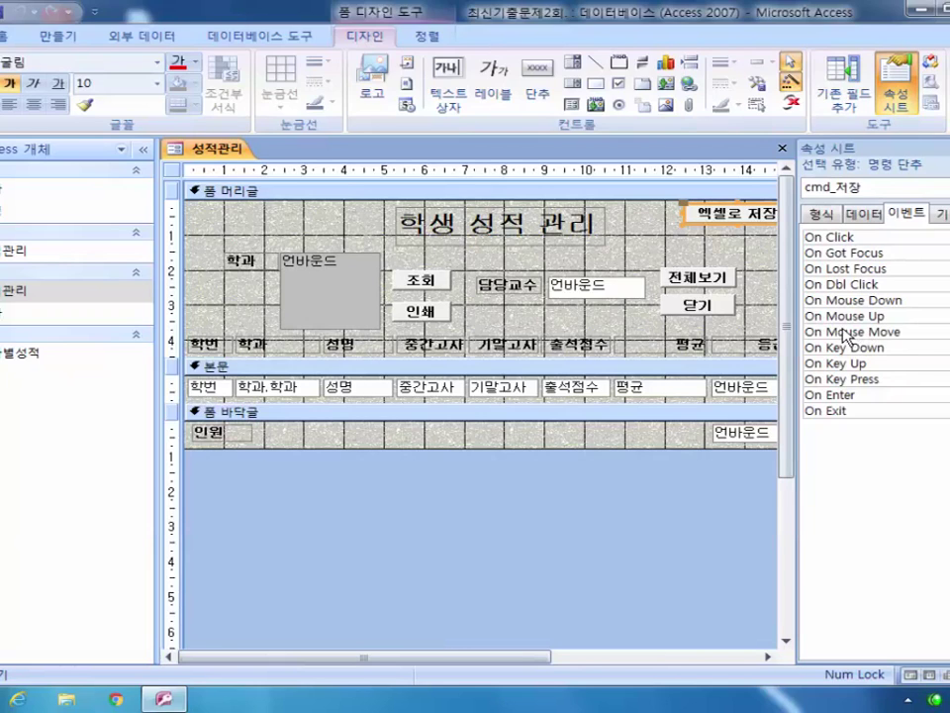
- Create a new macro with OutputTo as its first action
{"action": "left_click", "coordinate": [63, 37]}
{"action": "left_click", "coordinate": [903, 79]}
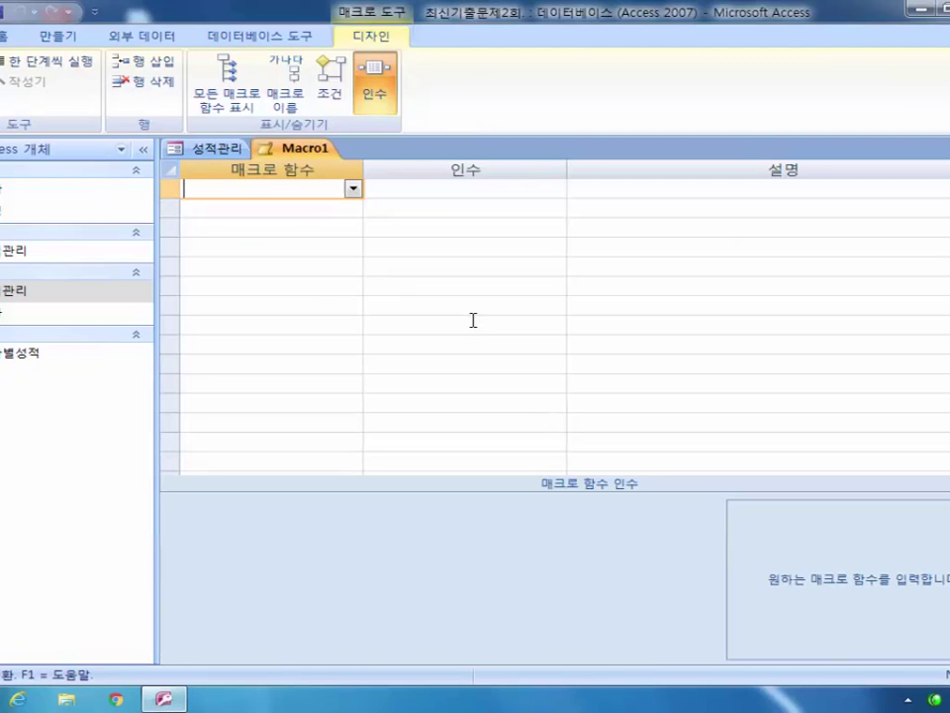
{"action": "left_click", "coordinate": [352, 189]}
{"action": "left_click_drag", "start_coordinate": [353, 224], "coordinate": [365, 371]}
{"action": "left_click", "coordinate": [296, 384]}
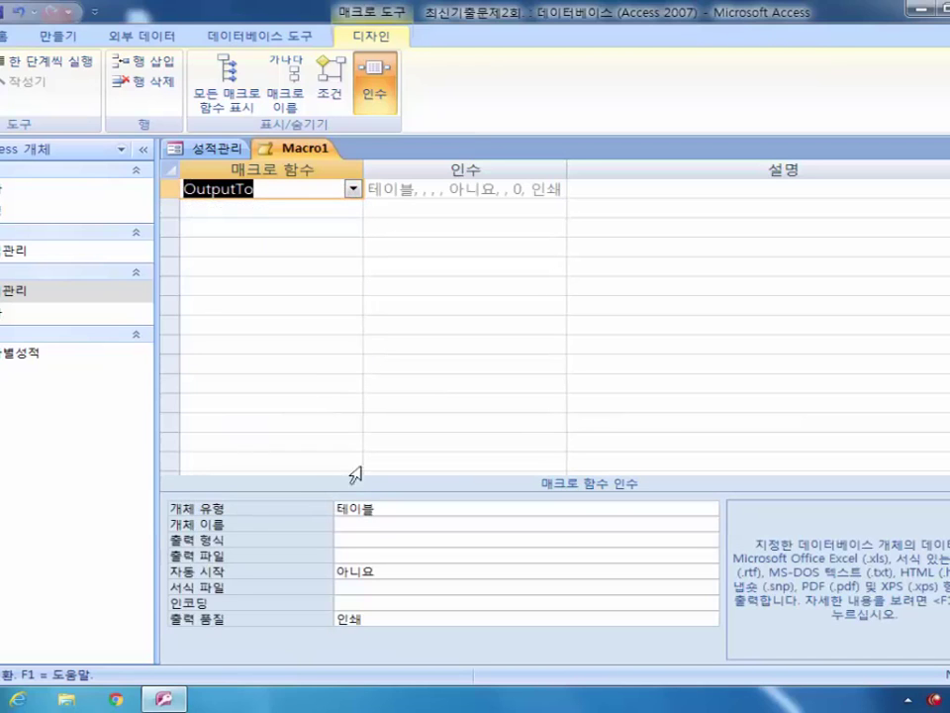
- Set the OutputTo action to export the 학생 table in the Excel 통합 문서 (*.xlsx) format
{"action": "left_click", "coordinate": [390, 509]}
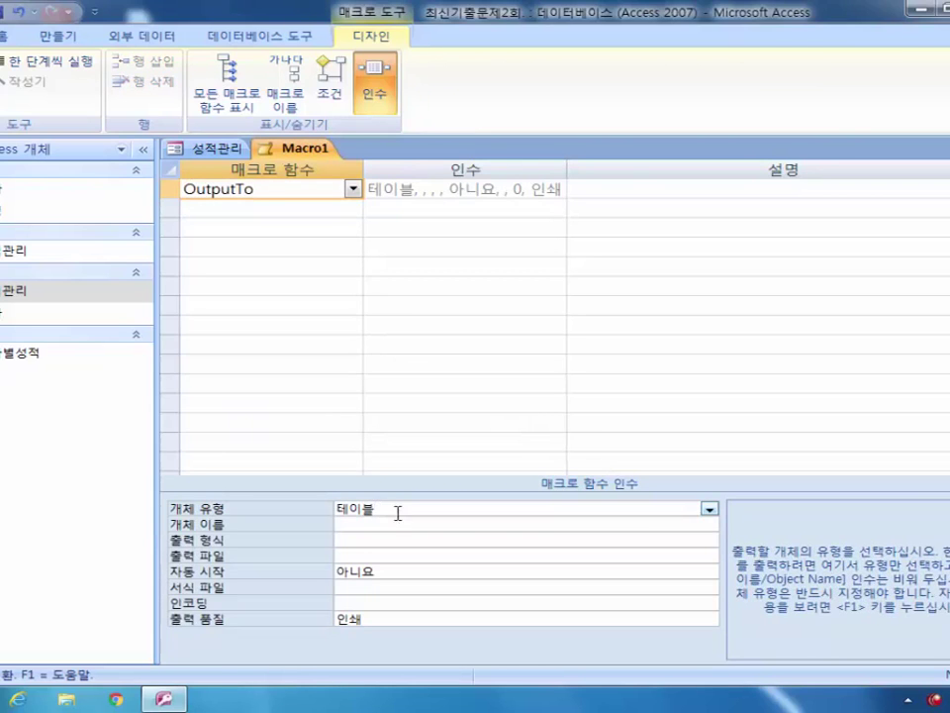
{"action": "left_click", "coordinate": [396, 523]}
{"action": "left_click", "coordinate": [709, 524]}
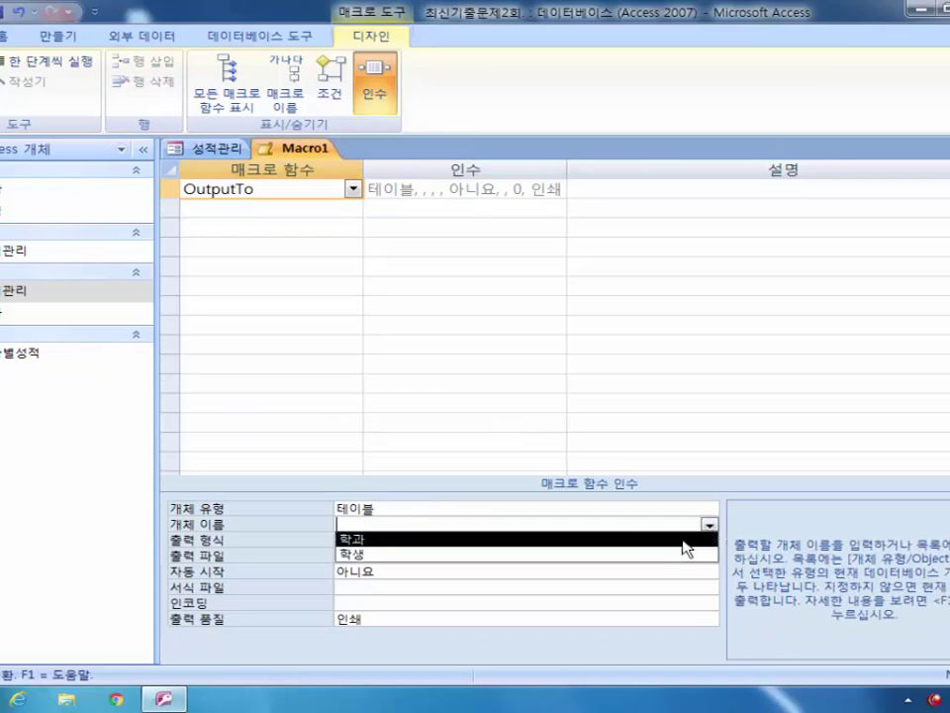
{"action": "left_click", "coordinate": [662, 558]}
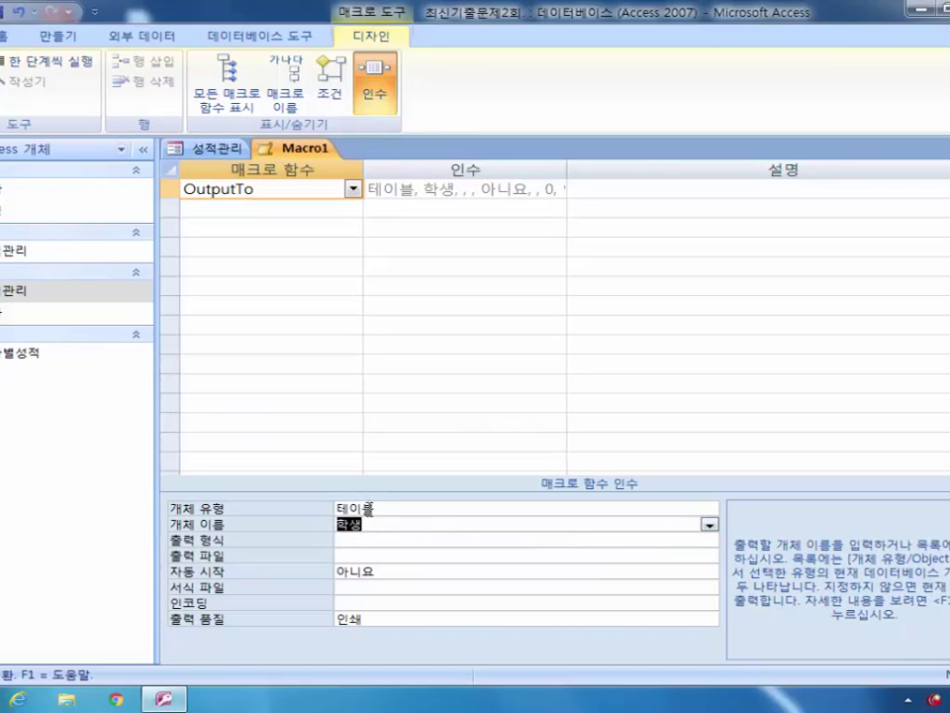
{"action": "left_click", "coordinate": [357, 540]}
{"action": "left_click", "coordinate": [710, 542]}
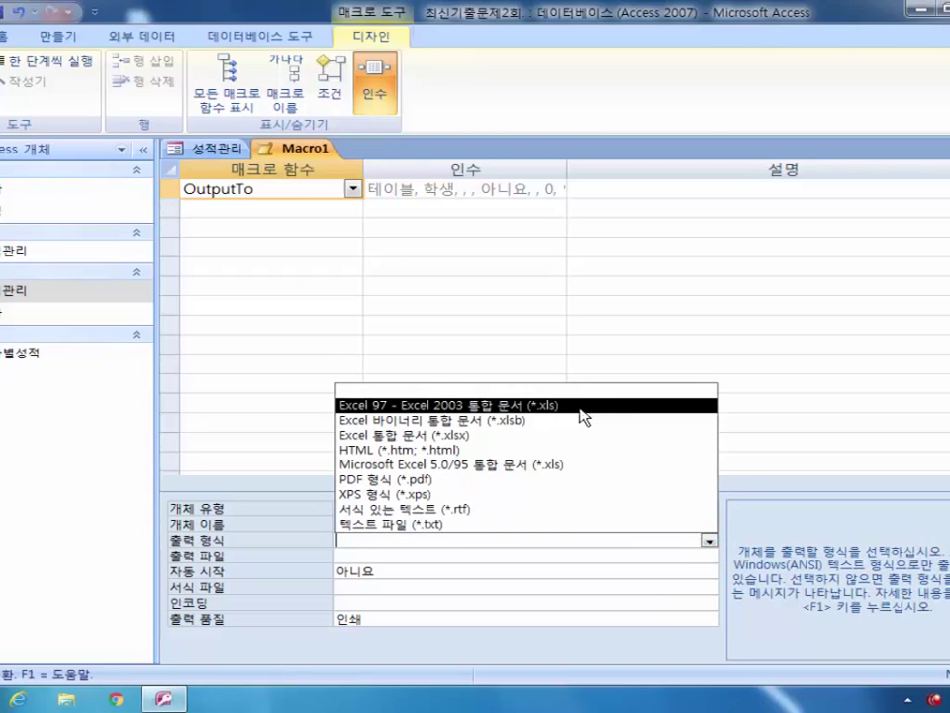
{"action": "left_click", "coordinate": [514, 435]}
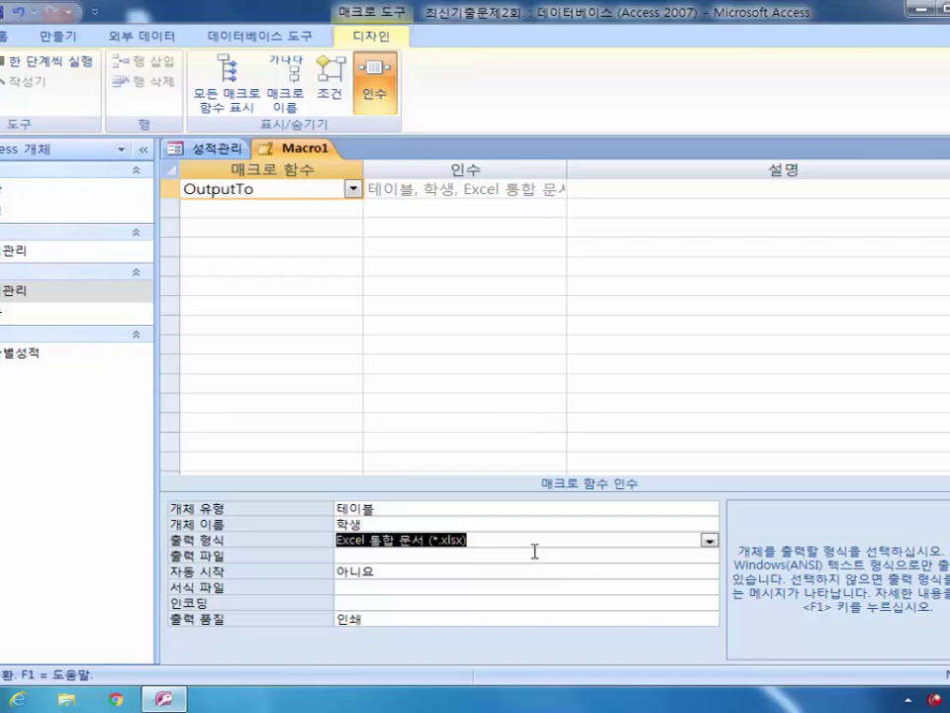
- Set the output file (출력 파일) argument to =inputbox("저장할 파일이름을 쓰시오" & chr(13) & "C:\학생테이블.xlsx로 저장하시오")
{"action": "left_click", "coordinate": [413, 559]}
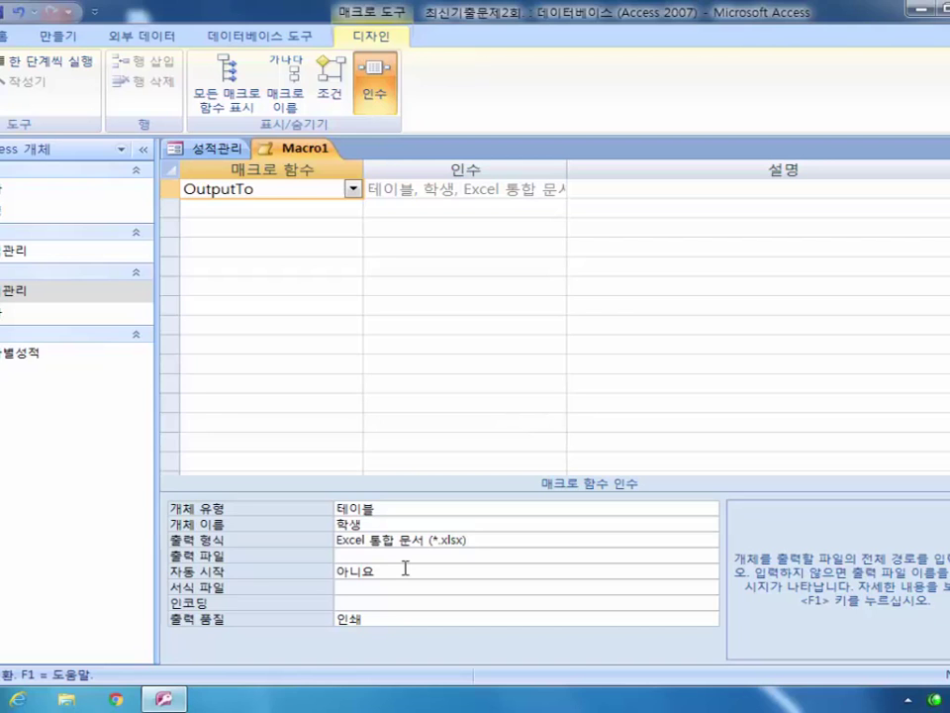
{"action": "right_click", "coordinate": [397, 557]}
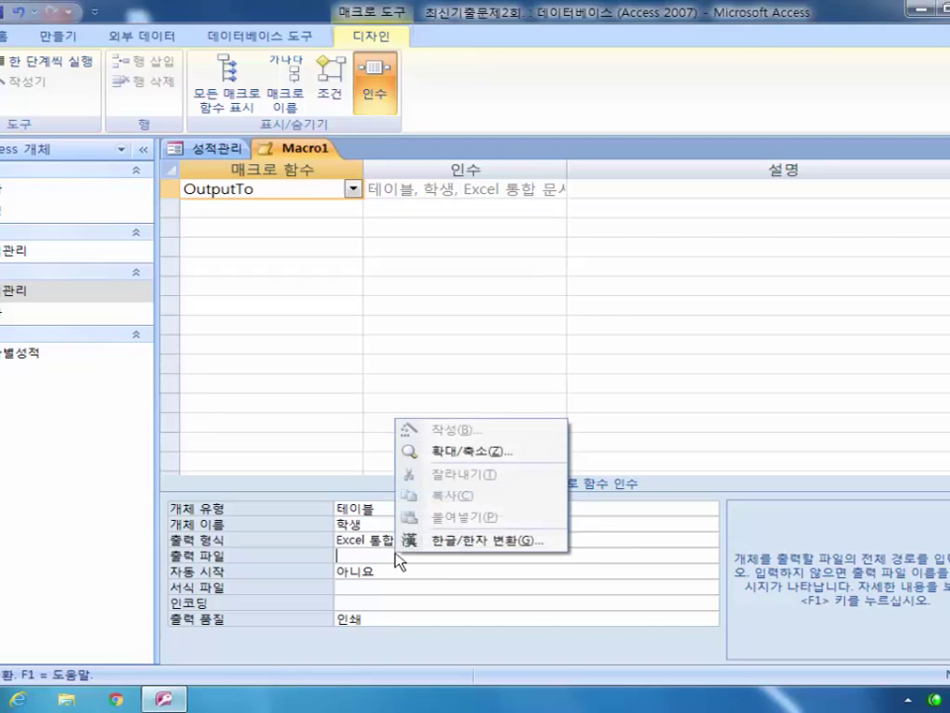
{"action": "left_click", "coordinate": [459, 452]}
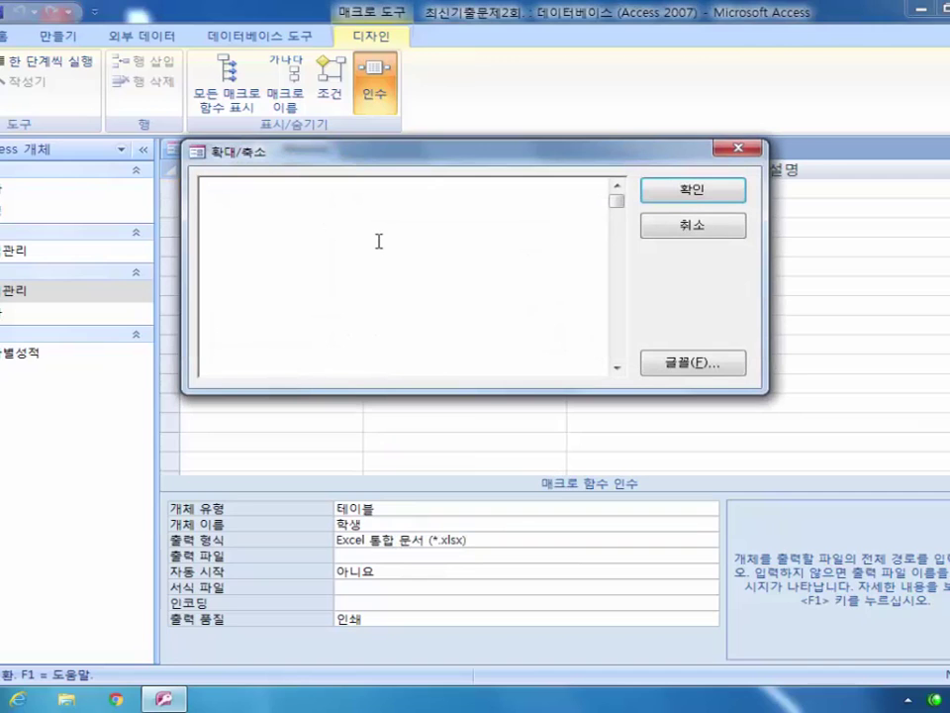
{"action": "type", "text": "=inputbo"}
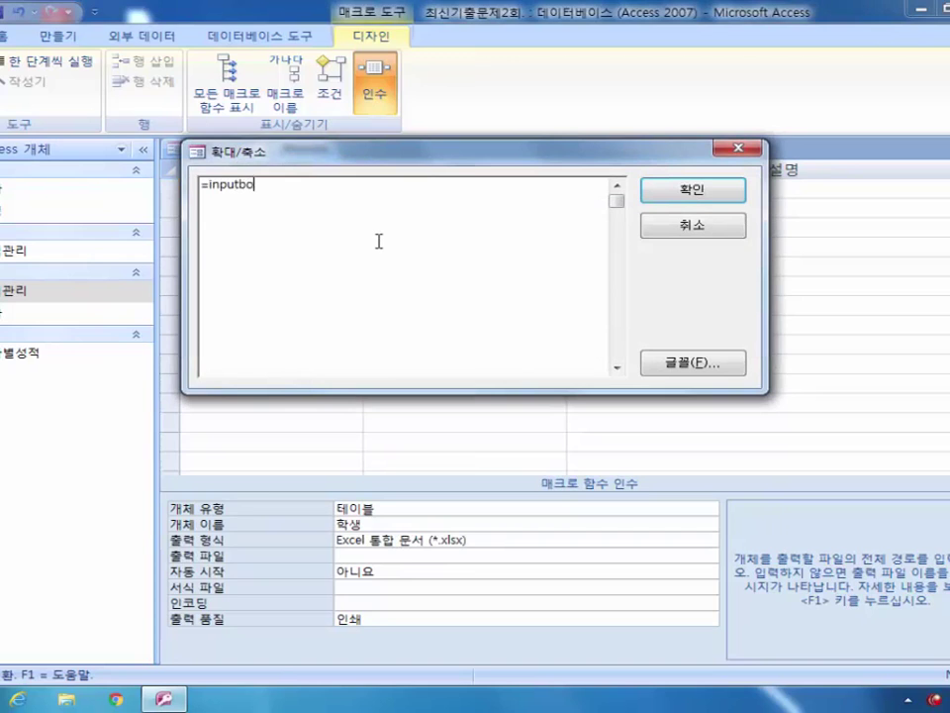
{"action": "type", "text": "x(\""}
{"action": "key", "text": "BackSpace"}
{"action": "type", "text": "저장하ㄹ 파"}
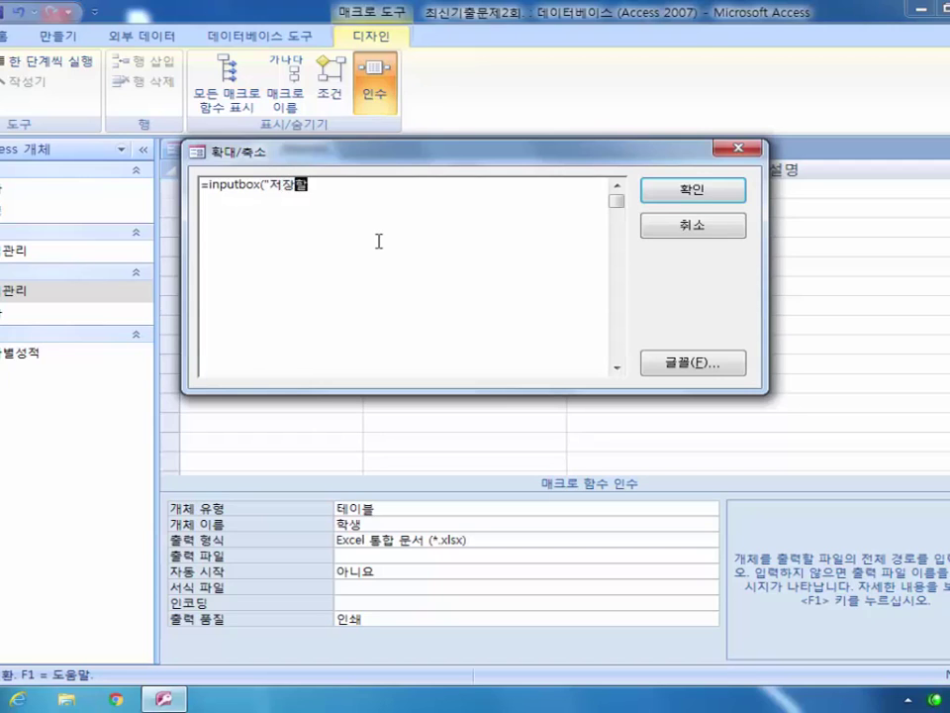
{"action": "type", "text": "일이"}
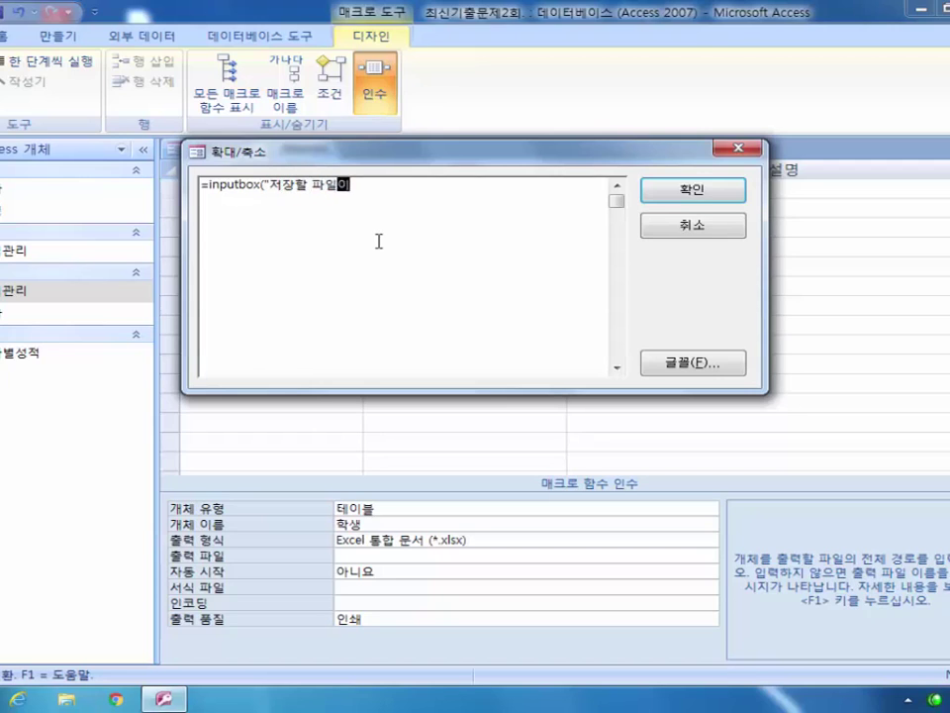
{"action": "type", "text": "름을 쓰시오"}
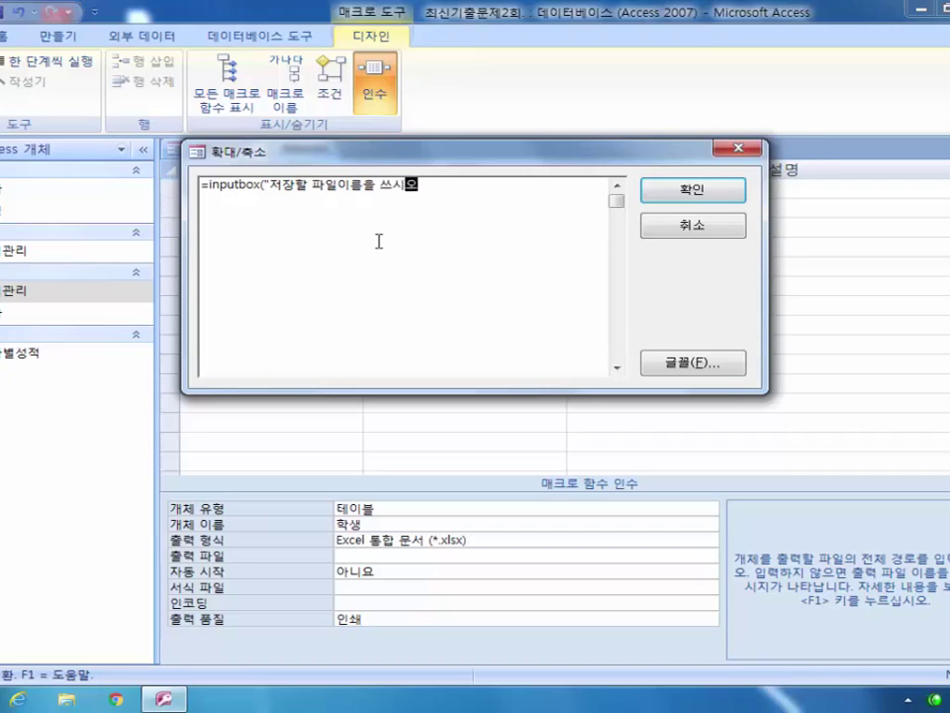
{"action": "type", "text": "\" &"}
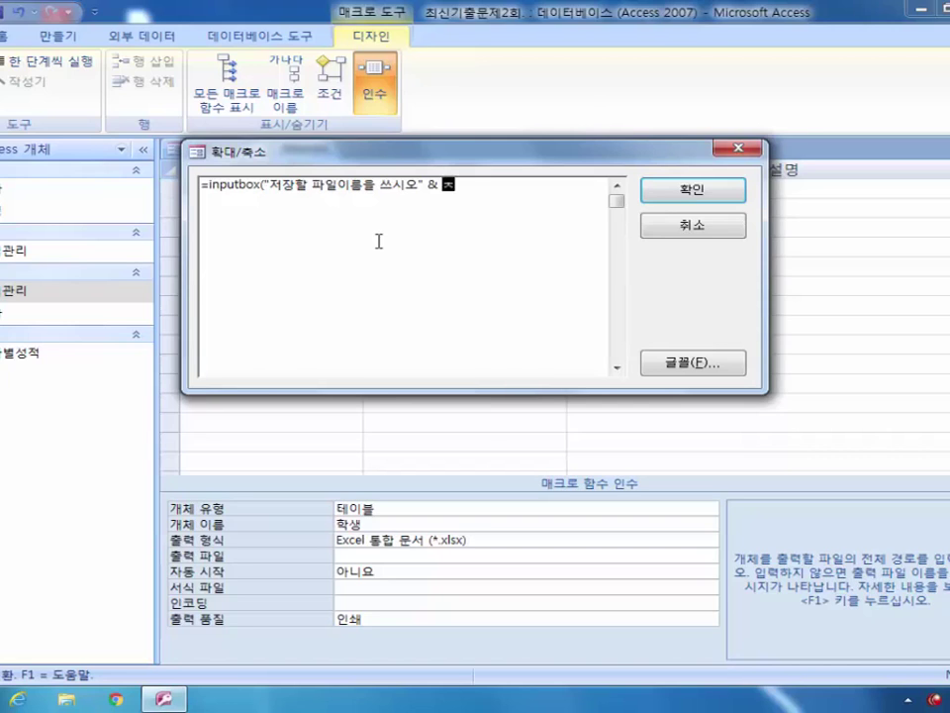
{"action": "type", "text": "chr(13) & \"C:"}
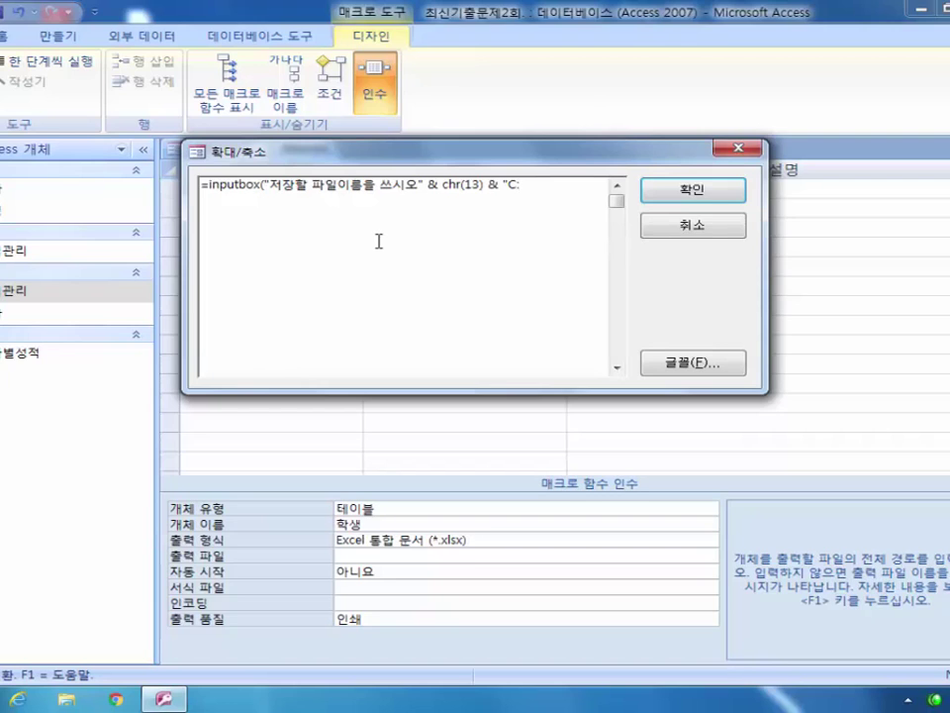
{"action": "type", "text": "\\"}
{"action": "type", "text": "학생"}
{"action": "type", "text": "테이블"}
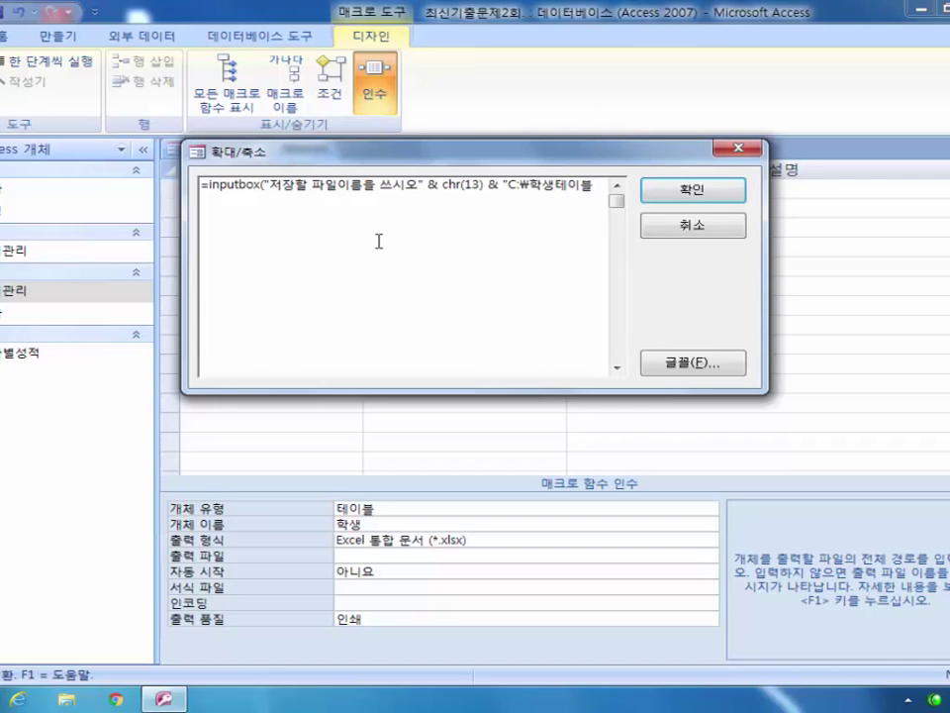
{"action": "type", "text": ".xlsx로 저장하시오"}
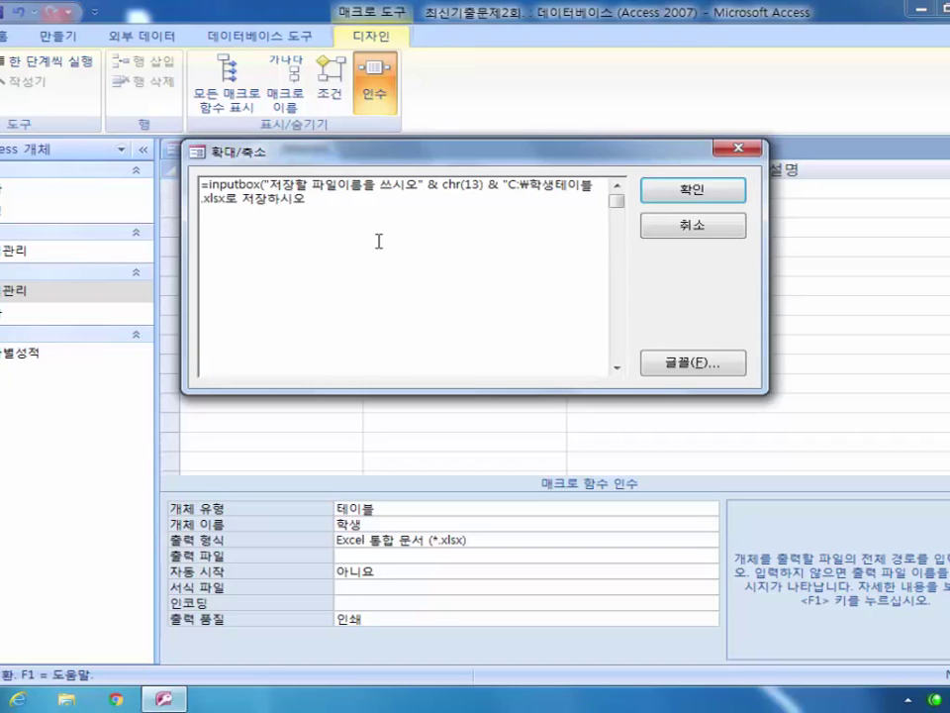
{"action": "type", "text": "\")"}
{"action": "left_click", "coordinate": [670, 191]}
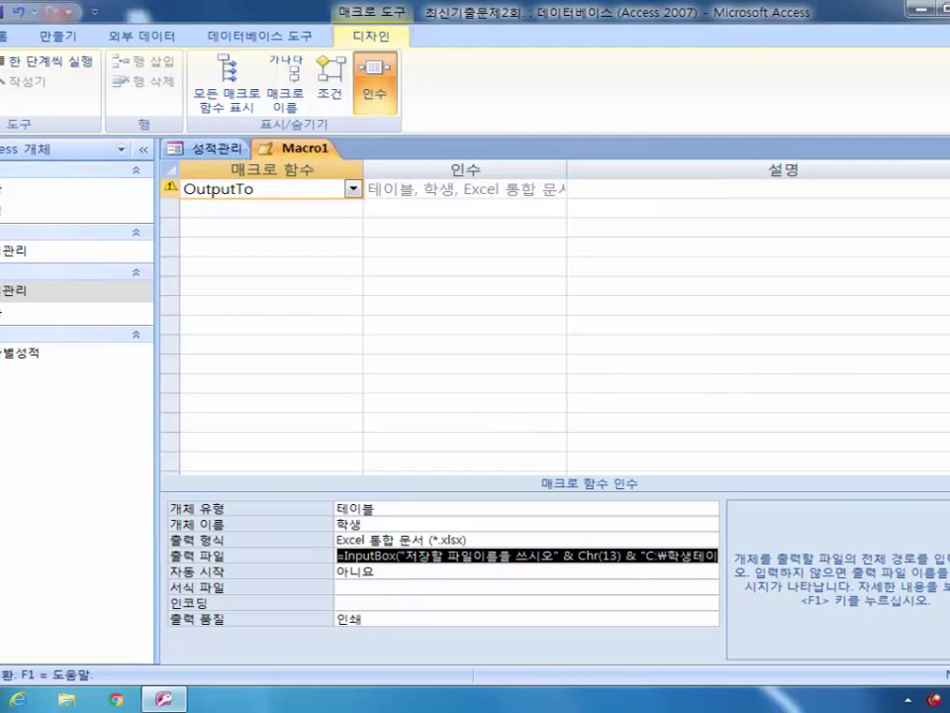
- Close the macro and save it under the name 저장
{"action": "left_click", "coordinate": [942, 148]}
{"action": "left_click", "coordinate": [386, 403]}
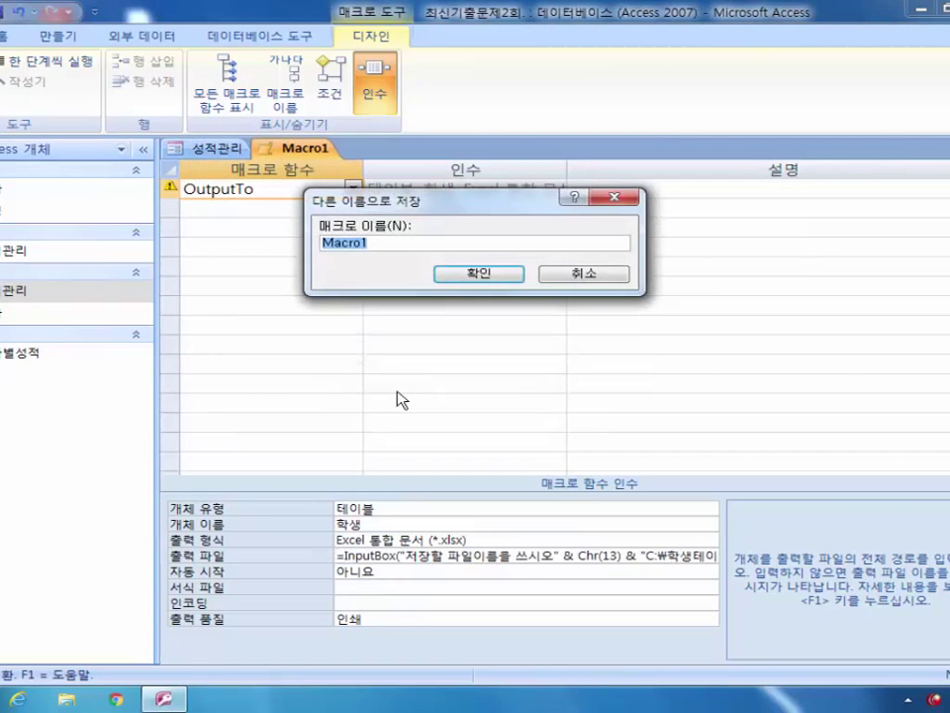
{"action": "type", "text": "저장"}
{"action": "key", "text": "Return"}
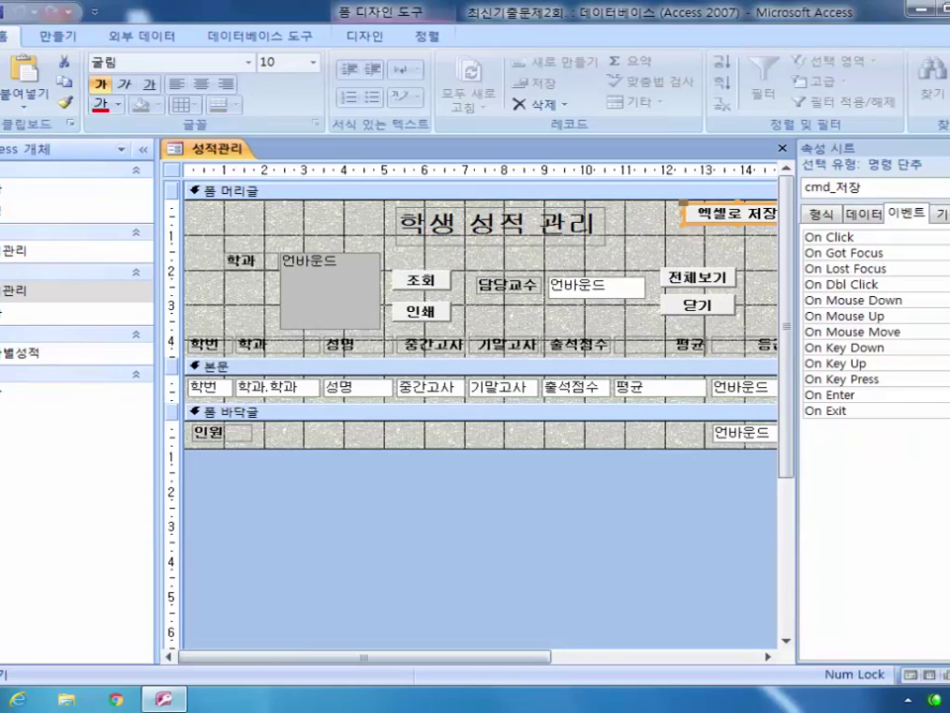
- Assign the 저장 macro to the On Click event of the cmd_저장 button and save the 성적관리 form design
{"action": "left_click_drag", "start_coordinate": [798, 287], "coordinate": [656, 287]}
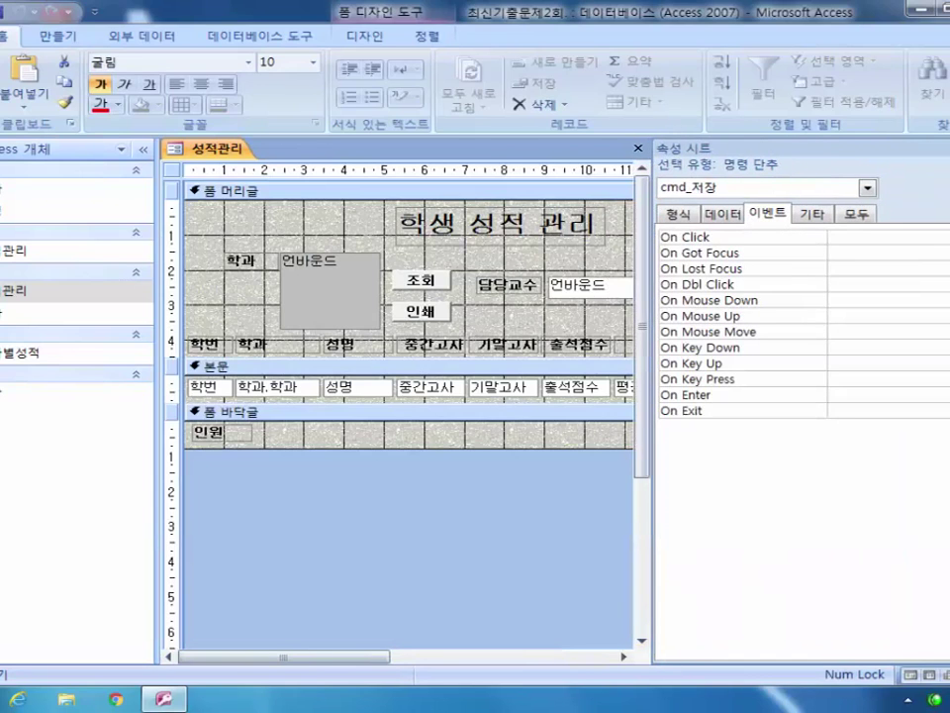
{"action": "left_click", "coordinate": [940, 237]}
{"action": "left_click", "coordinate": [841, 268]}
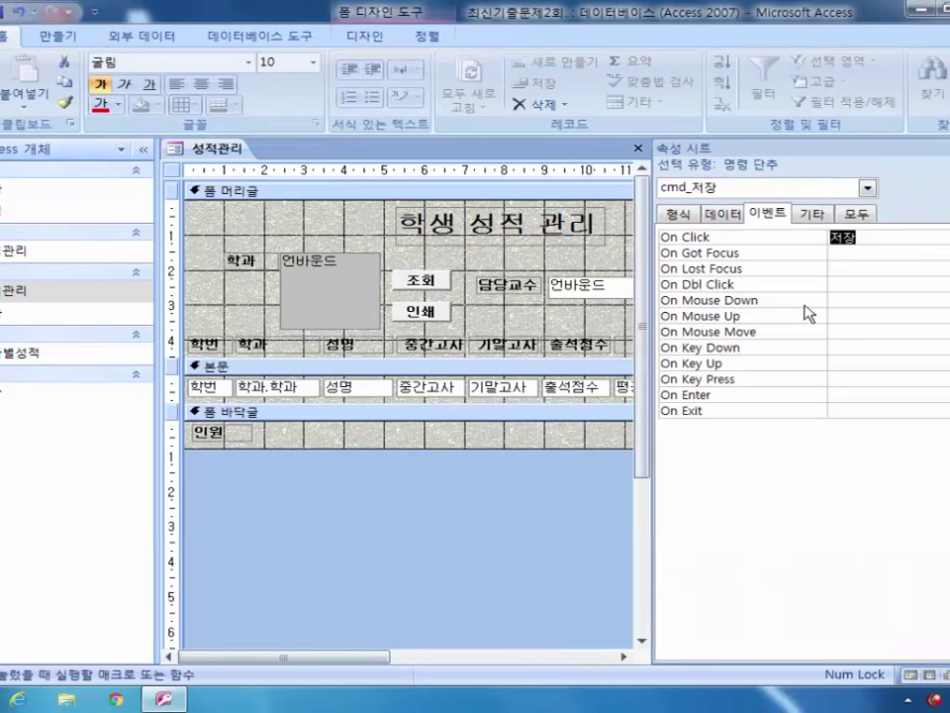
{"action": "left_click", "coordinate": [638, 147]}
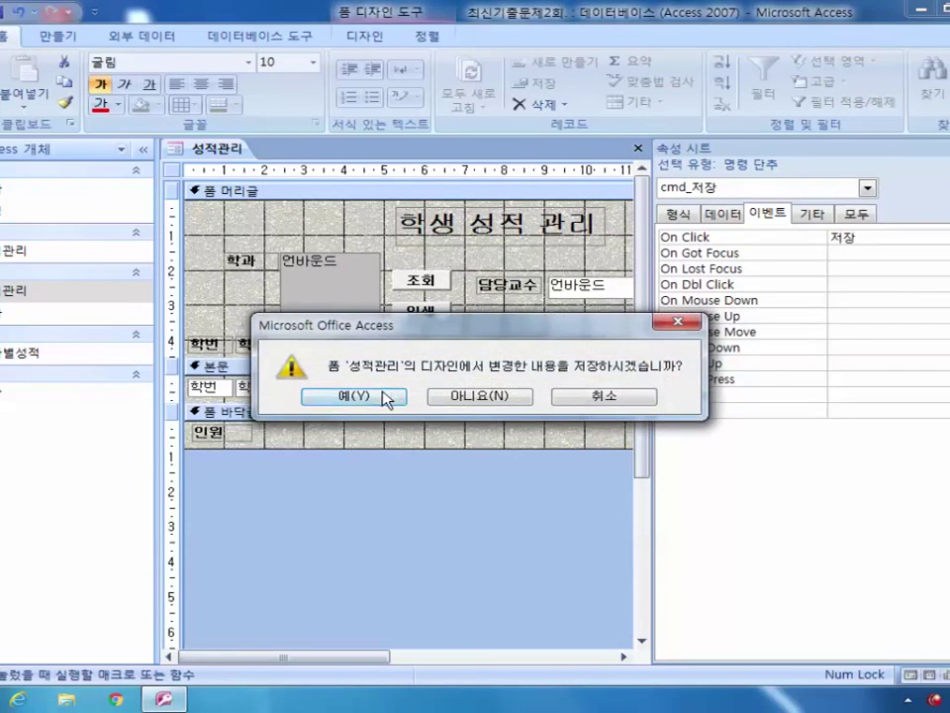
{"action": "left_click", "coordinate": [384, 398]}
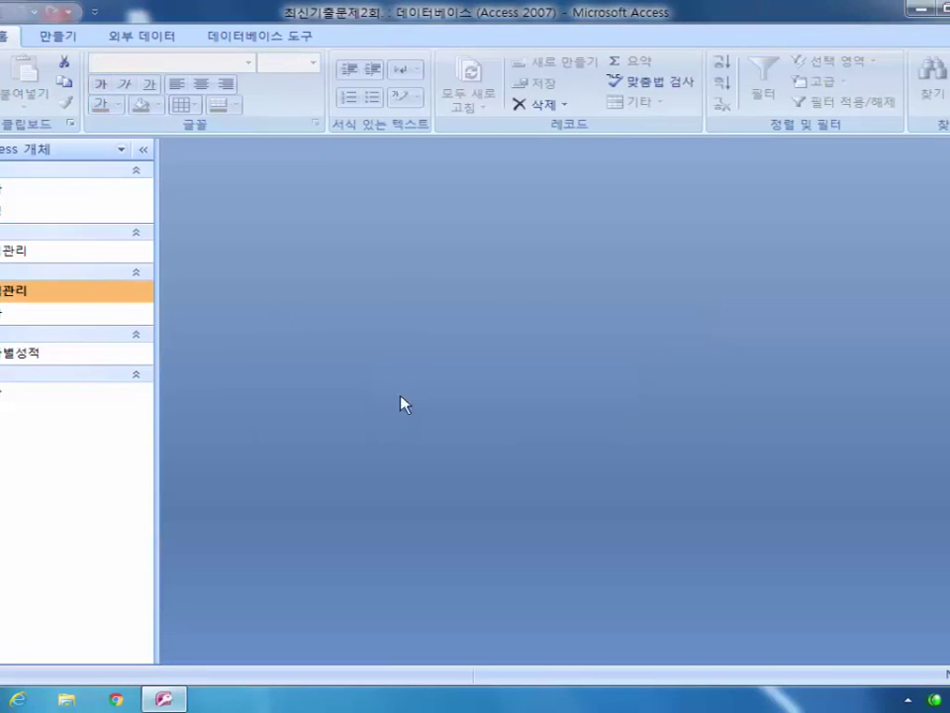
- Open the 성적관리 form, test its 엑셀로 저장 button, cancel the export and close the form
{"action": "double_click", "coordinate": [55, 300]}
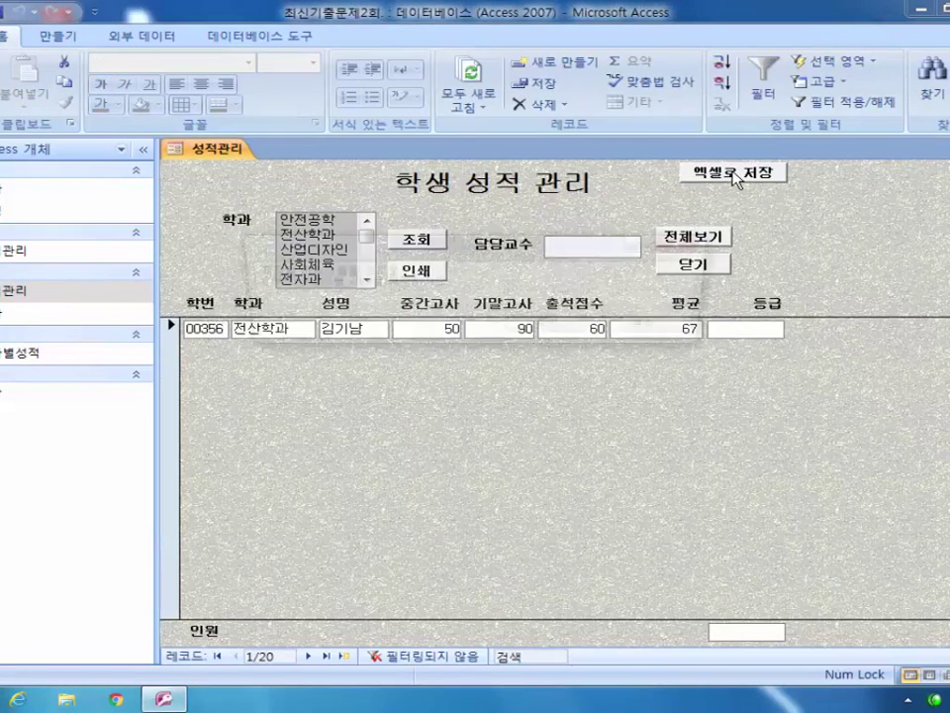
{"action": "left_click", "coordinate": [734, 175]}
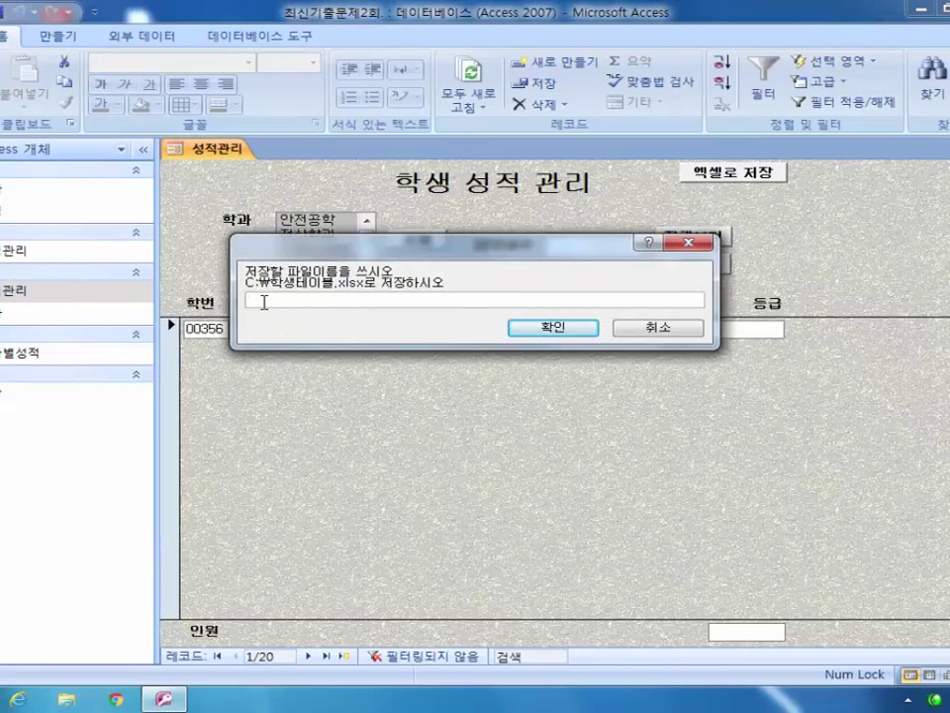
{"action": "left_click", "coordinate": [690, 245]}
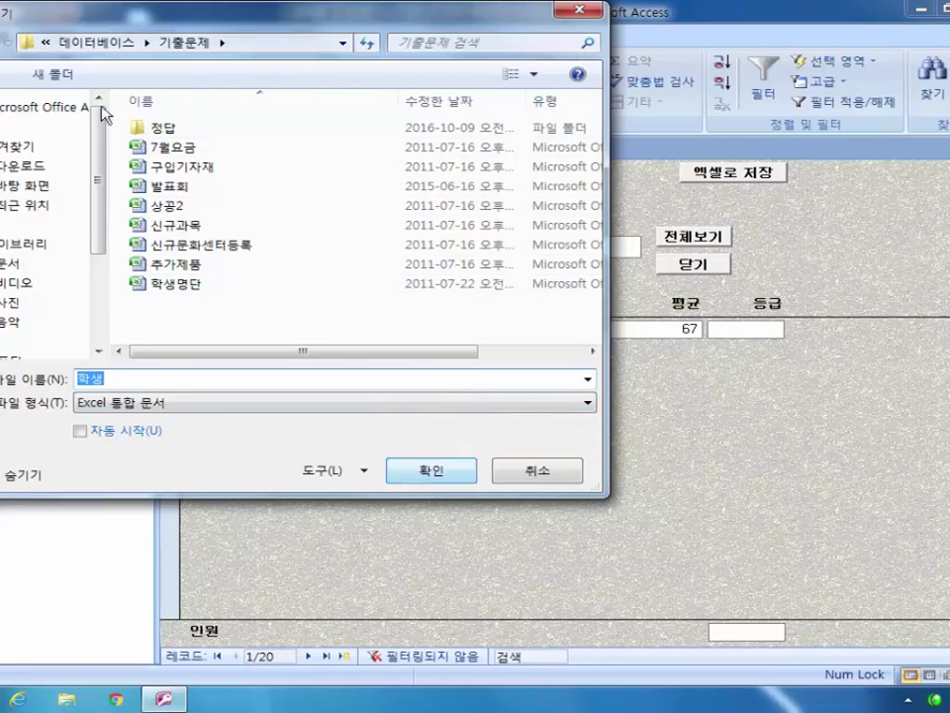
{"action": "left_click", "coordinate": [538, 471]}
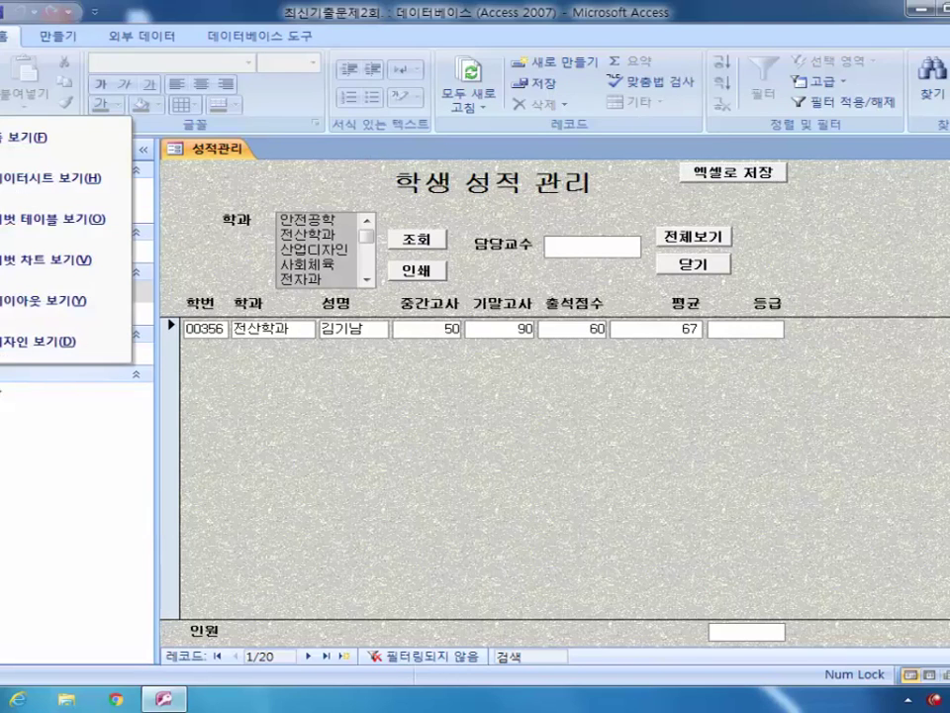
{"action": "key", "text": "ctrl+F4"}
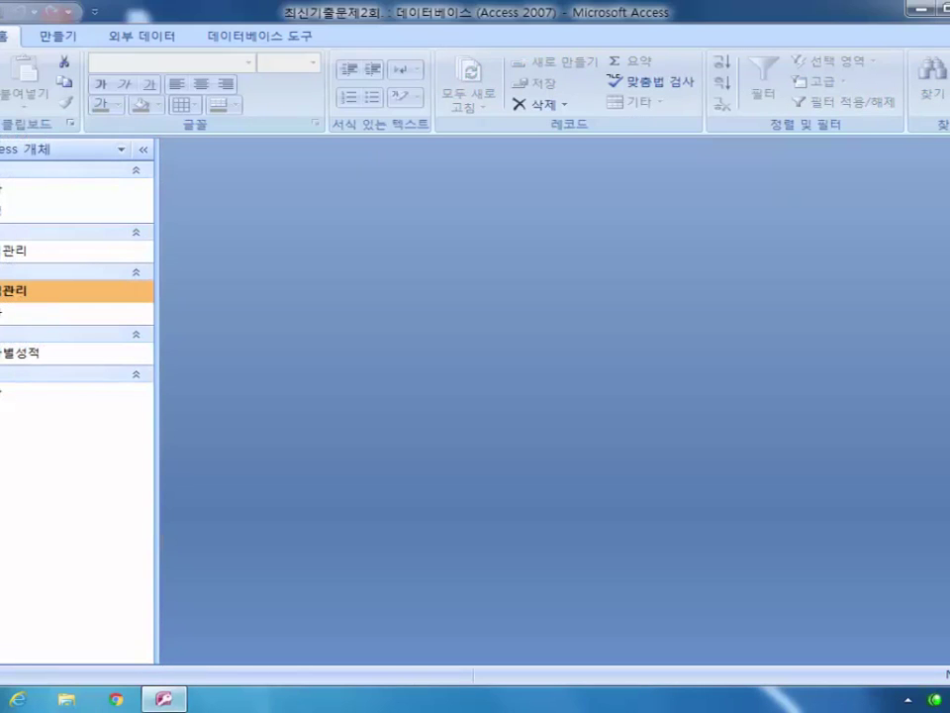
- Open the 성적관리 form in design view, list all its form properties and preview the form
{"action": "right_click", "coordinate": [8, 294]}
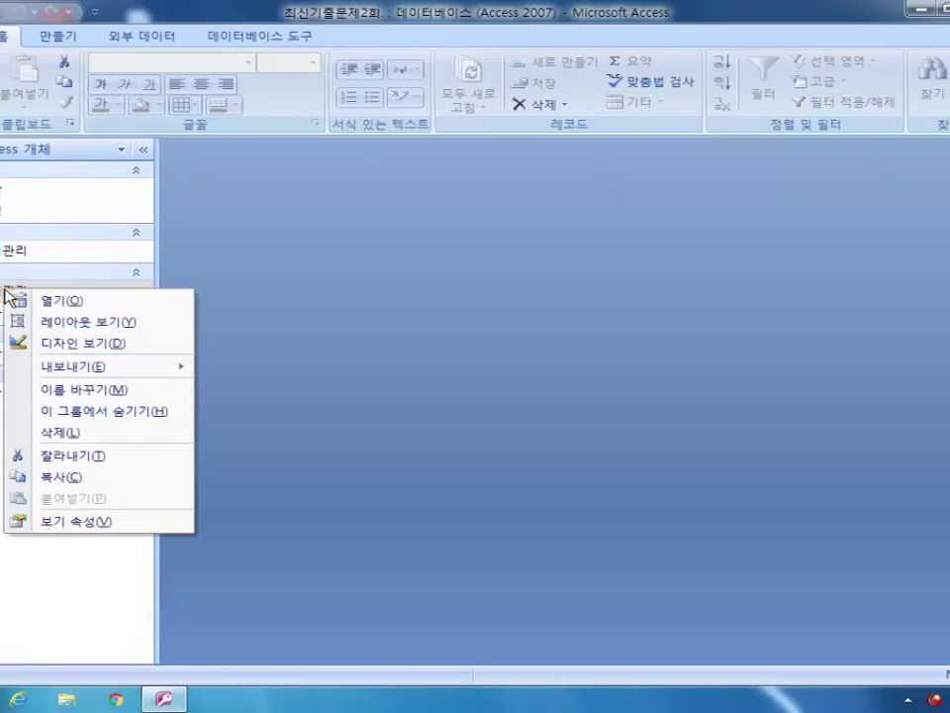
{"action": "left_click", "coordinate": [79, 342]}
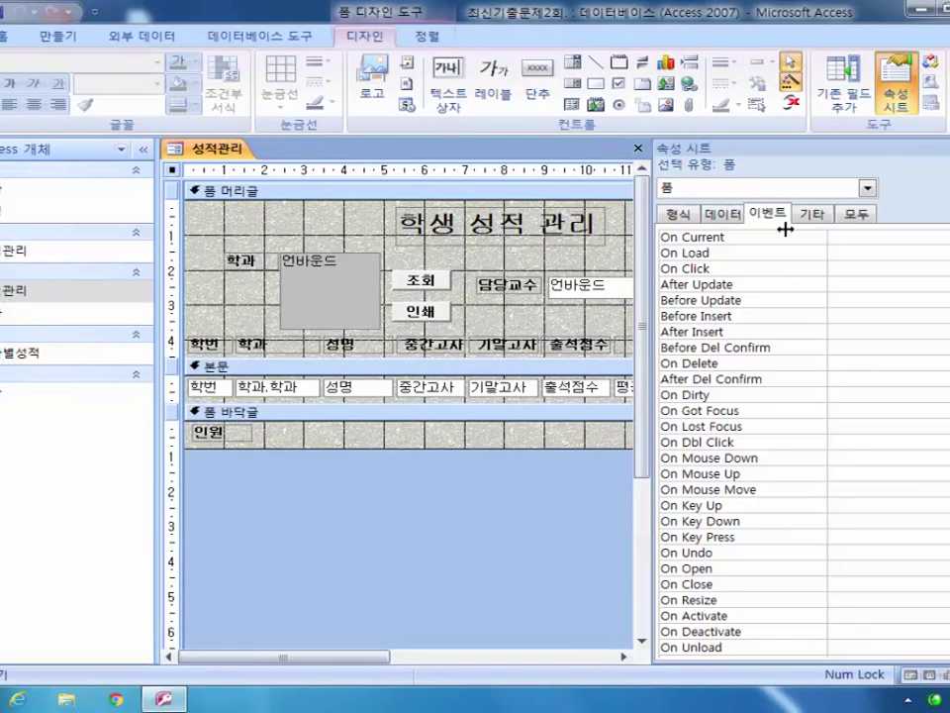
{"action": "left_click", "coordinate": [857, 214]}
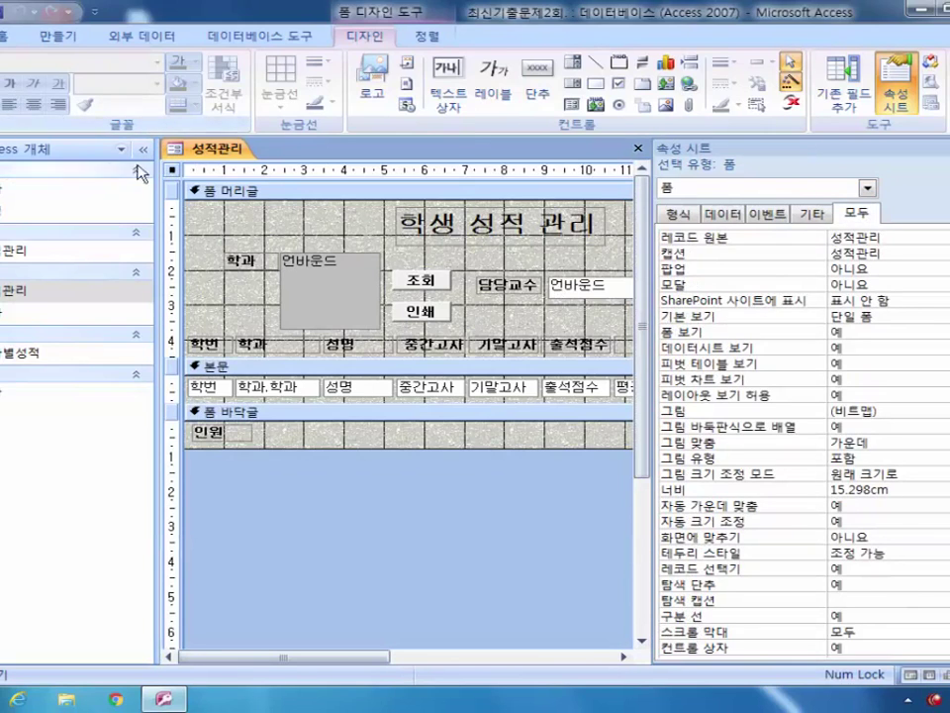
{"action": "left_click", "coordinate": [895, 317]}
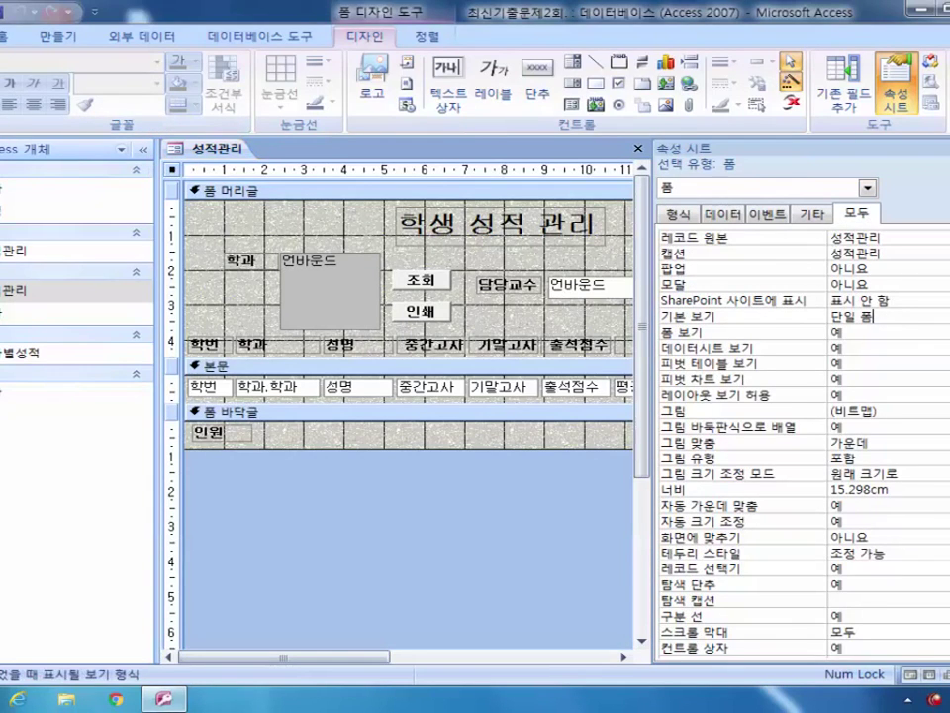
{"action": "key", "text": "F5"}
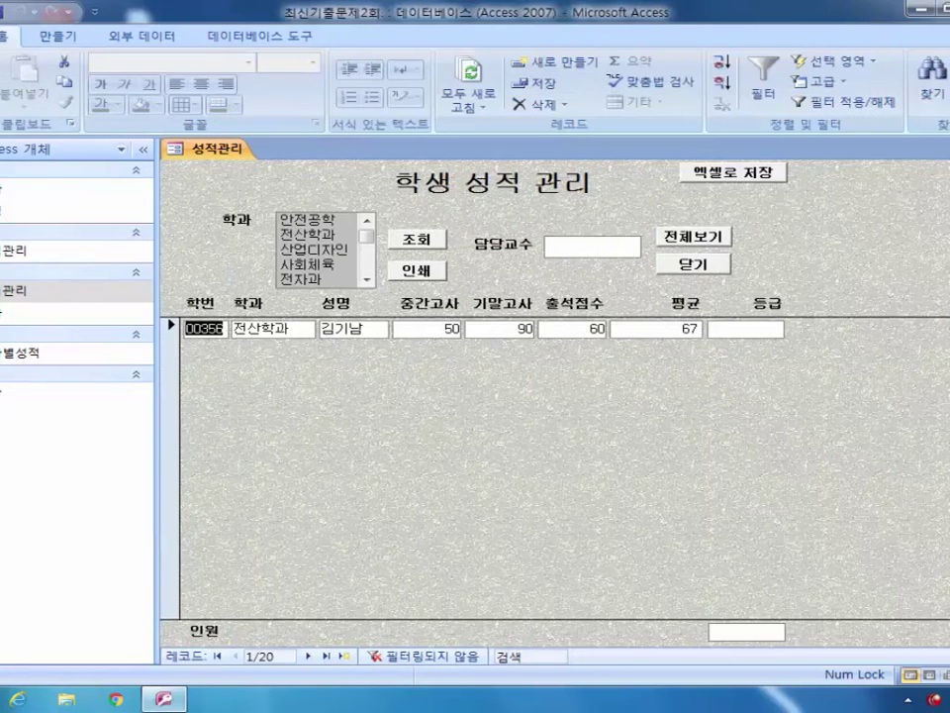
- Set the 성적관리 form's default view (기본 보기) to 연속 폼 and check the form in form view
{"action": "left_click", "coordinate": [4, 99]}
{"action": "left_click", "coordinate": [32, 340]}
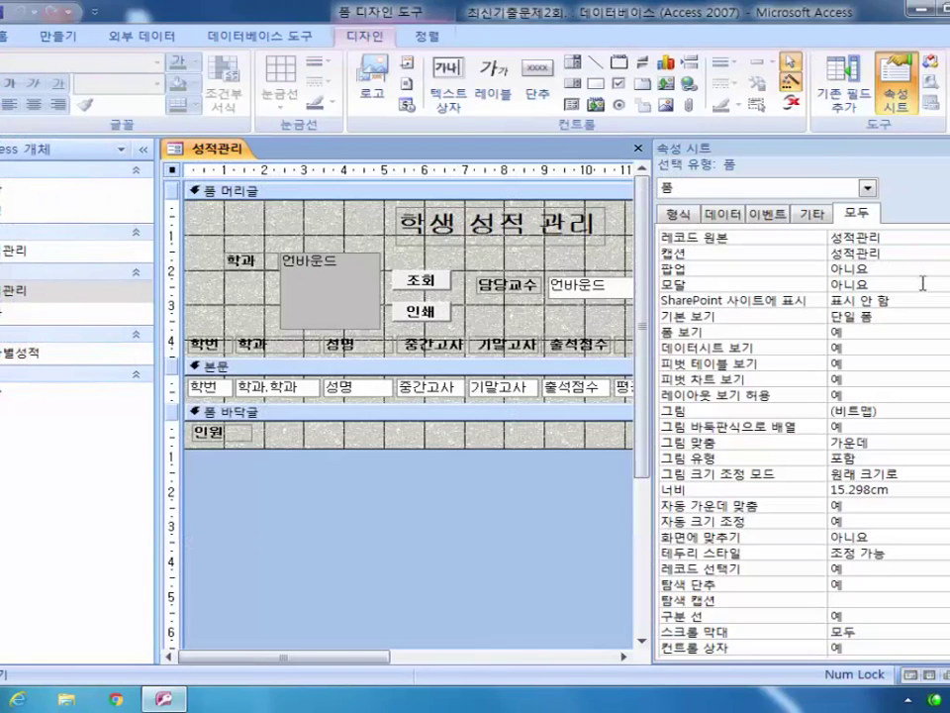
{"action": "left_click", "coordinate": [940, 316]}
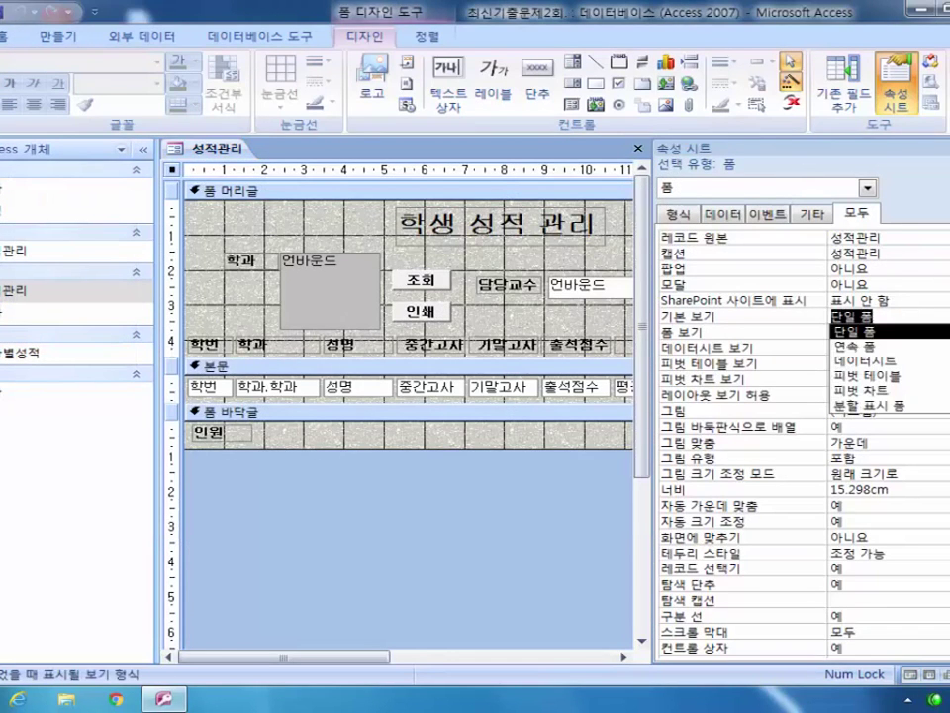
{"action": "left_click", "coordinate": [933, 348]}
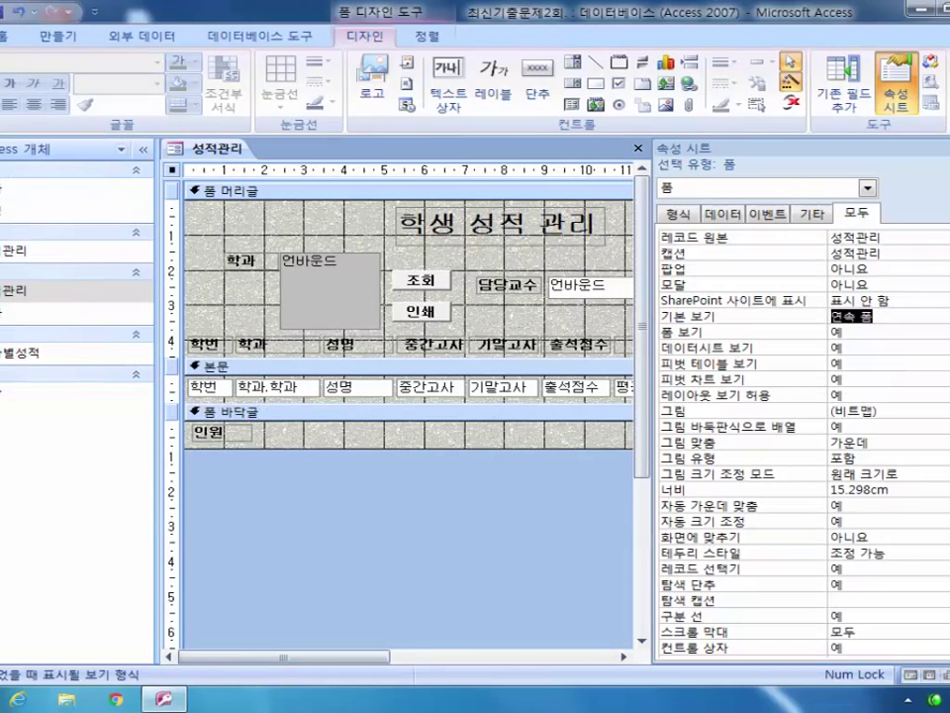
{"action": "key", "text": "F5"}
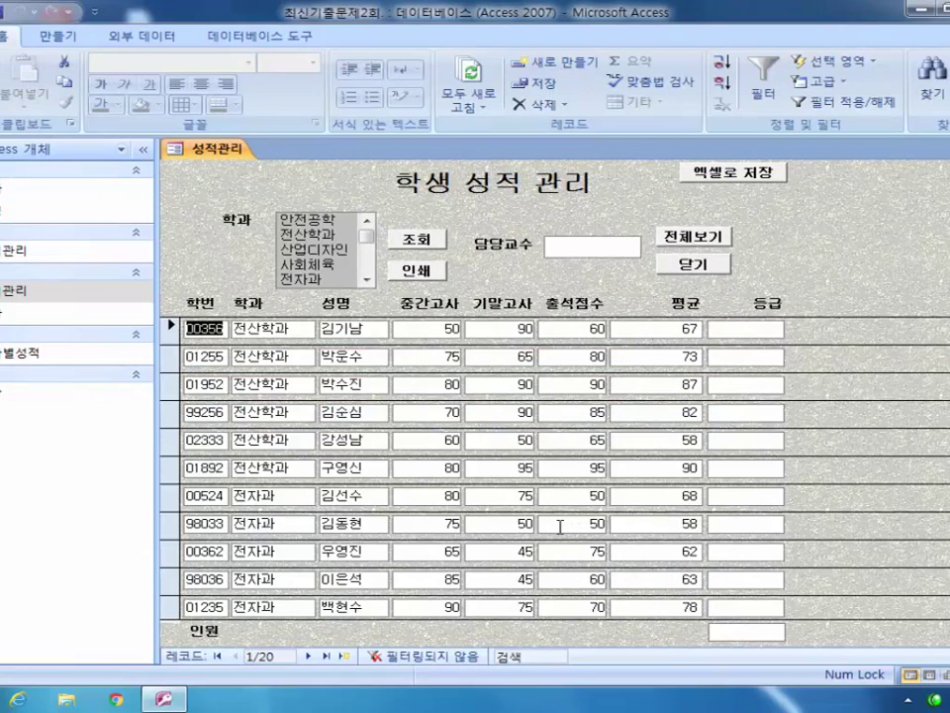
{"action": "left_click", "coordinate": [8, 104]}
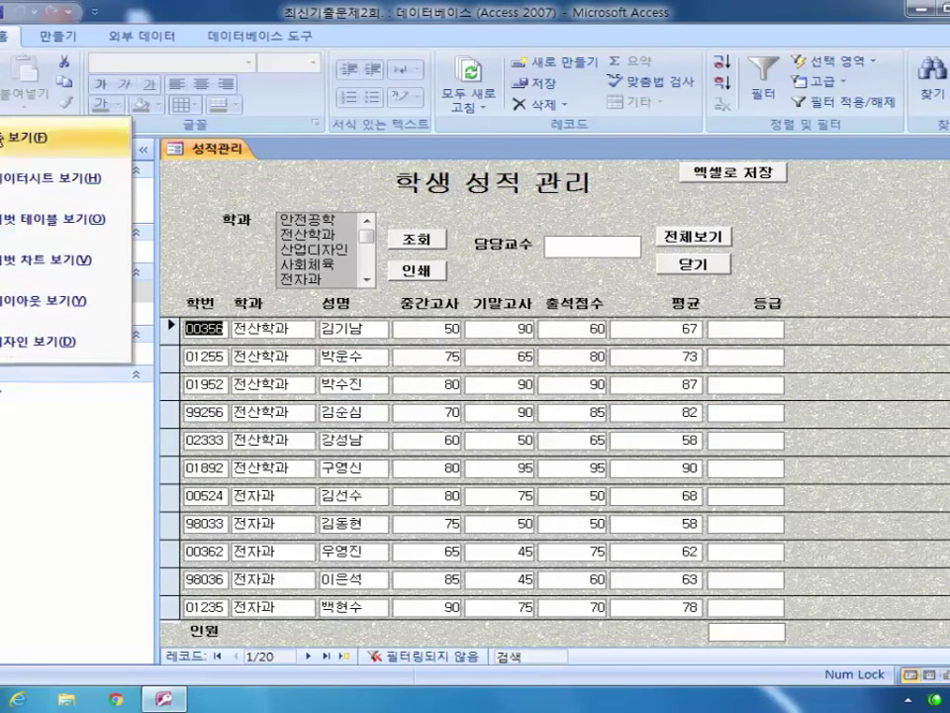
{"action": "left_click", "coordinate": [26, 339]}
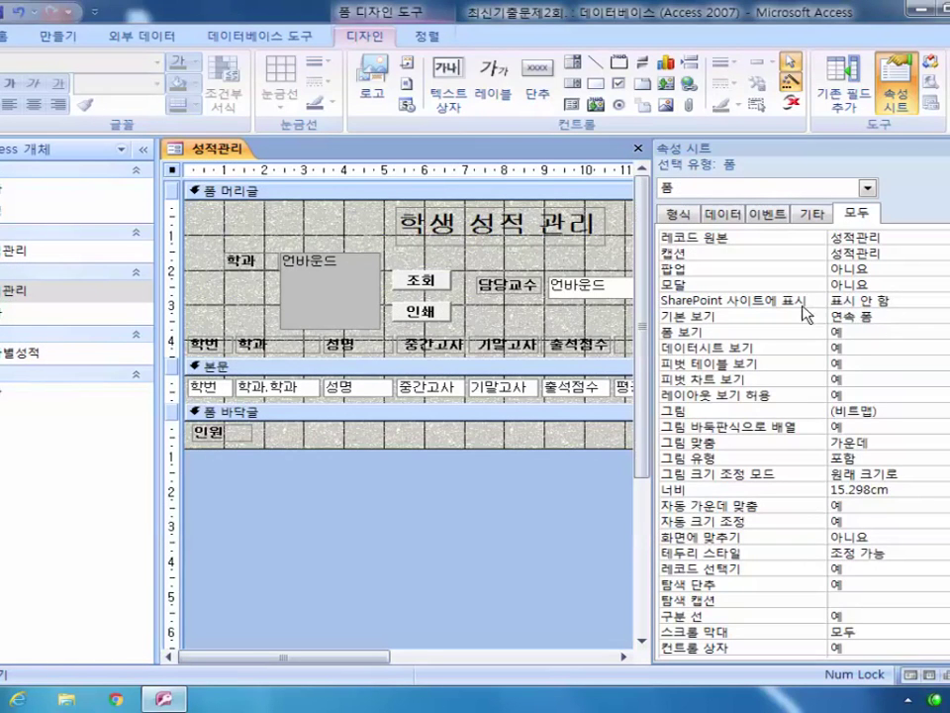
{"action": "key", "text": "F5"}
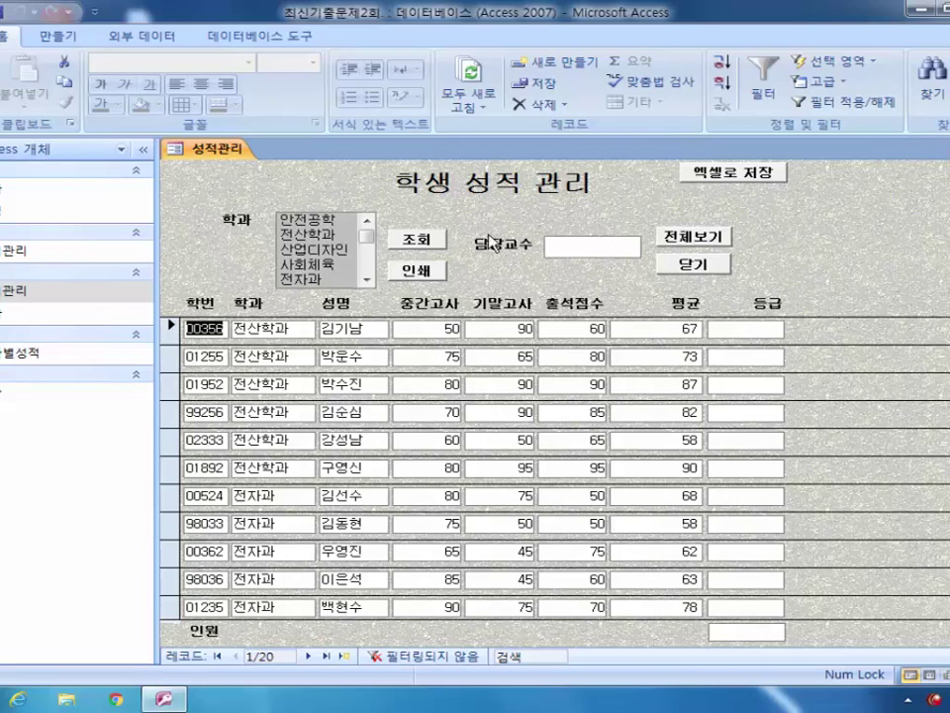
- Review the document window options (문서 창 옵션) for the current database in the Access options
{"action": "key", "text": "alt+f"}
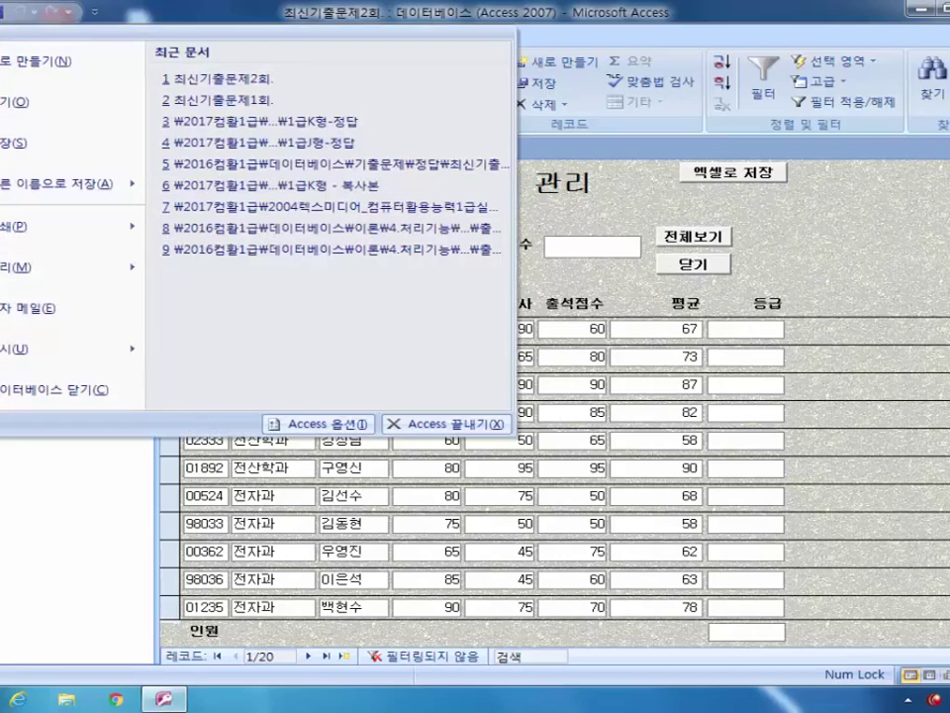
{"action": "left_click", "coordinate": [315, 424]}
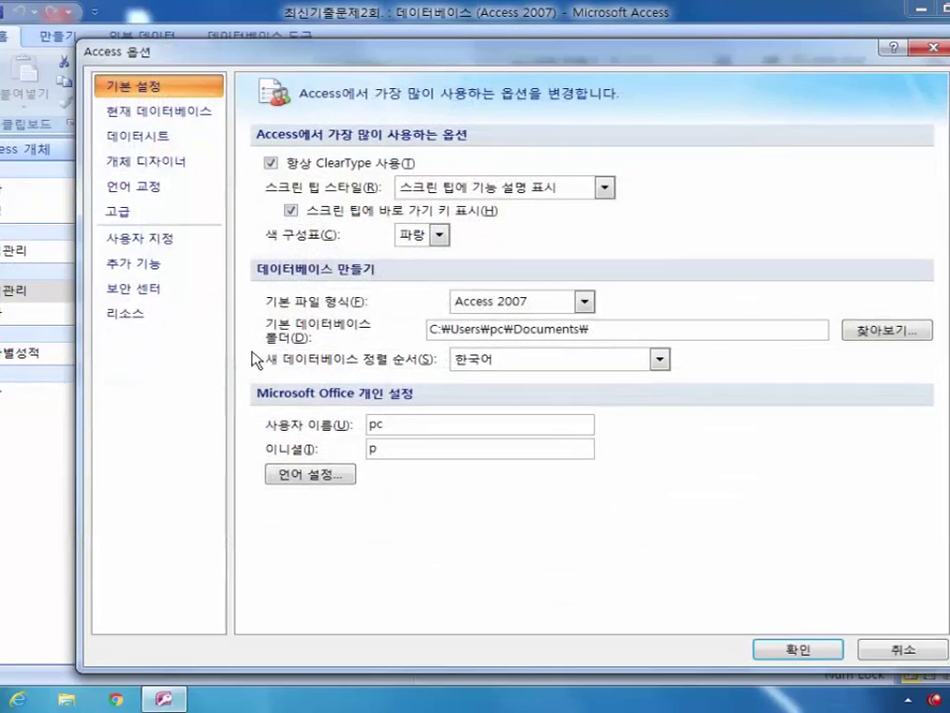
{"action": "left_click", "coordinate": [164, 112]}
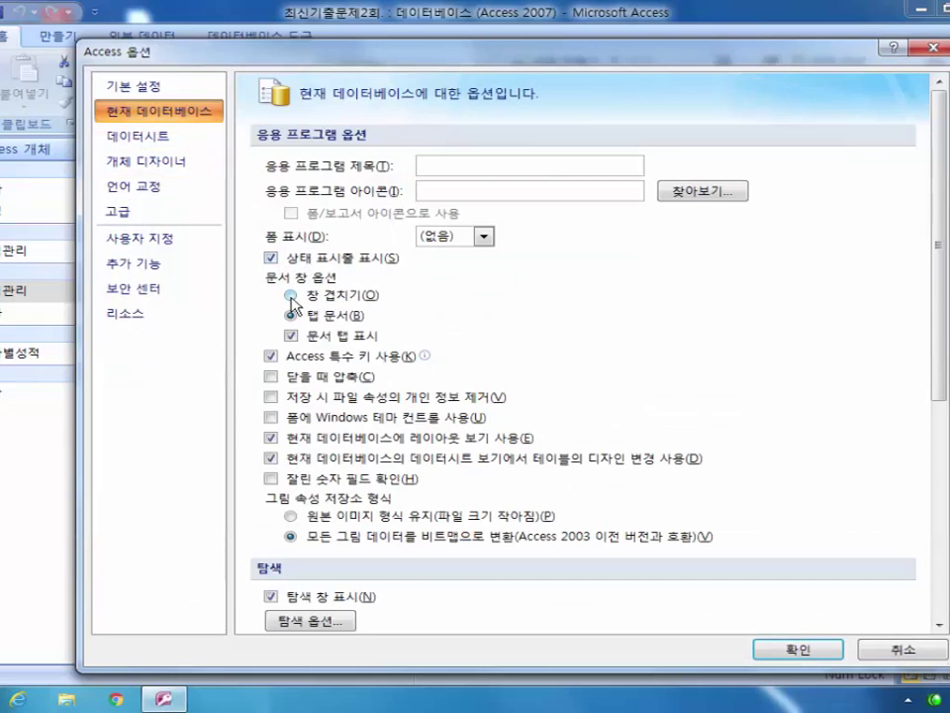
{"action": "left_click", "coordinate": [929, 48]}
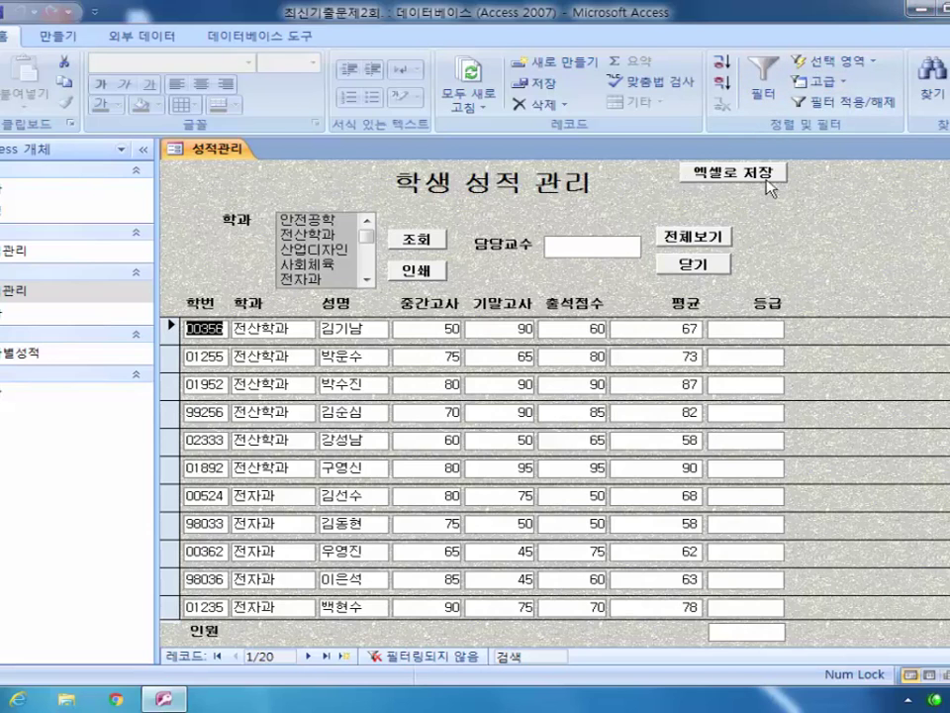
- Set the 성적관리 form's 최소화/최대화 단추 property to 표시 안 함 in design view
{"action": "left_click", "coordinate": [2, 107]}
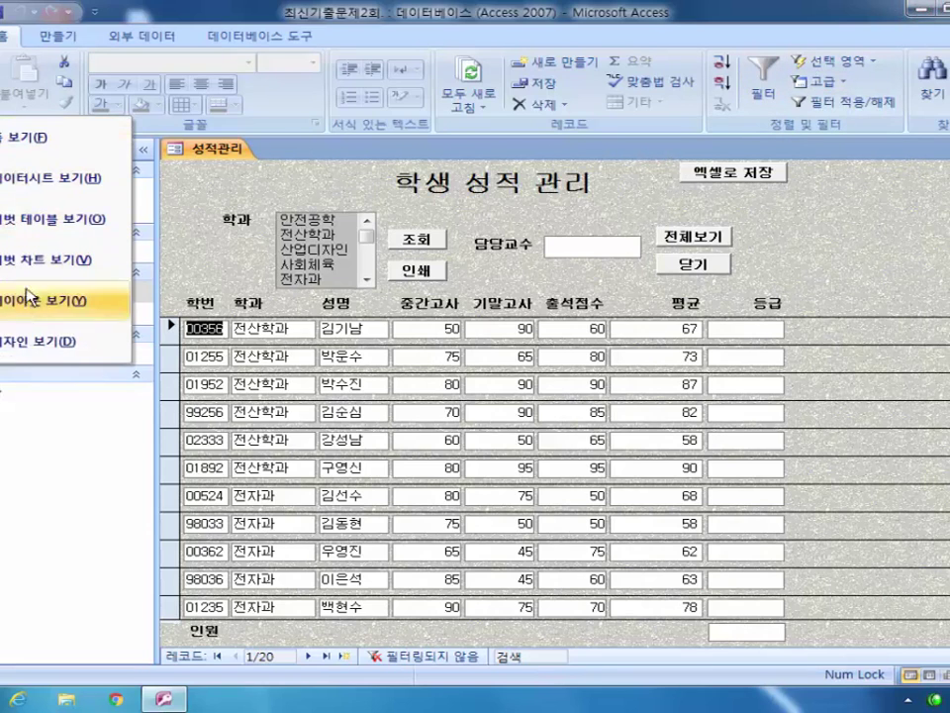
{"action": "left_click", "coordinate": [91, 342]}
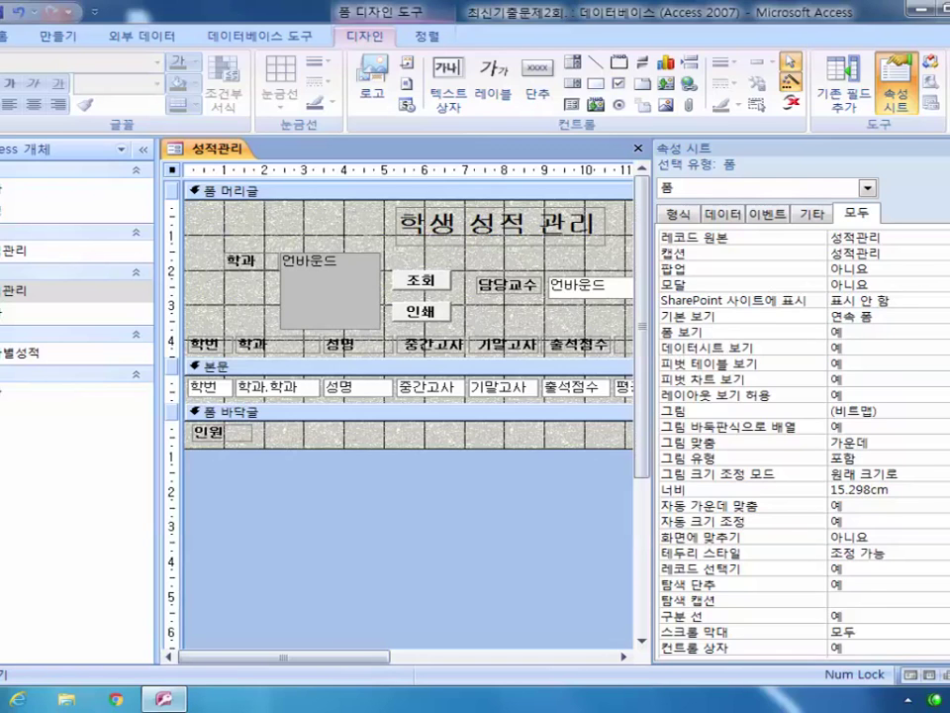
{"action": "scroll", "coordinate": [802, 445], "scroll_direction": "down", "scroll_amount": 5}
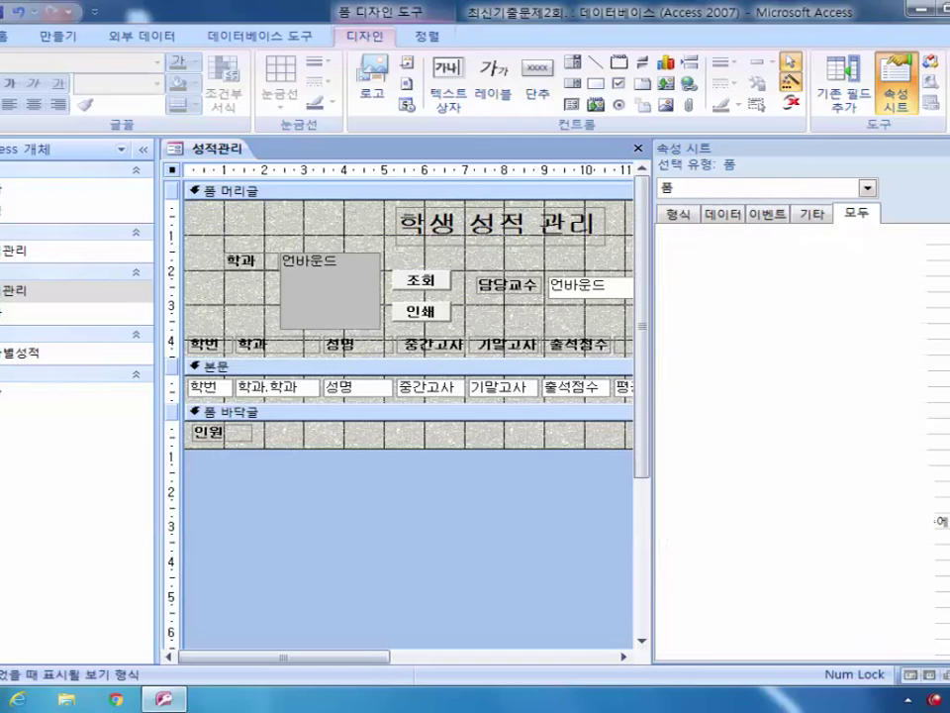
{"action": "scroll", "coordinate": [802, 445], "scroll_direction": "down", "scroll_amount": 1}
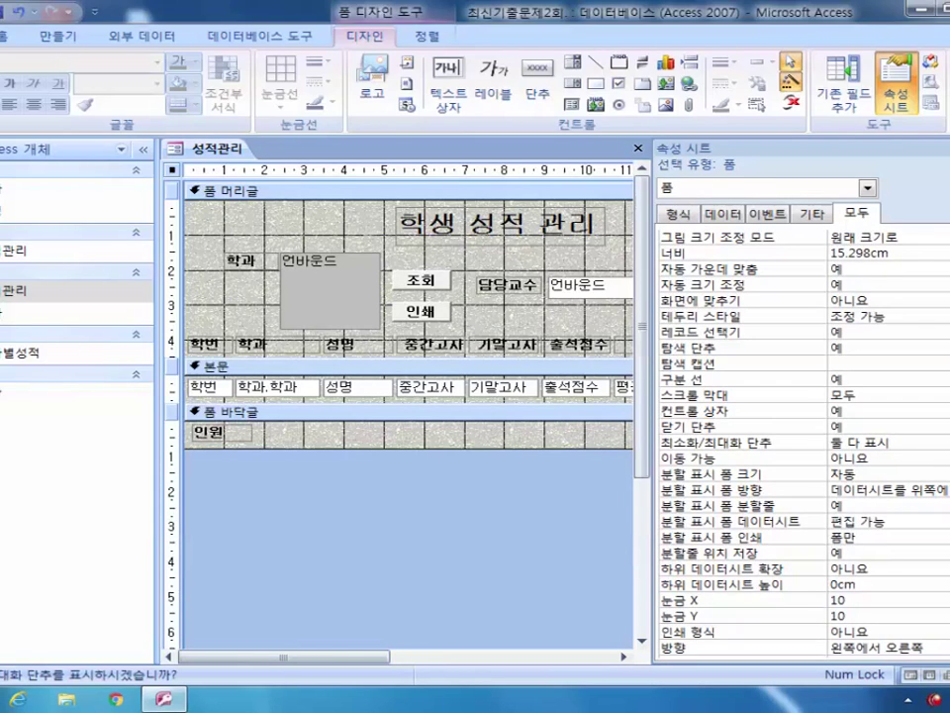
{"action": "key", "text": "alt+Down"}
{"action": "key", "text": "Up"}
{"action": "key", "text": "Up"}
{"action": "key", "text": "Up"}
{"action": "key", "text": "Return"}
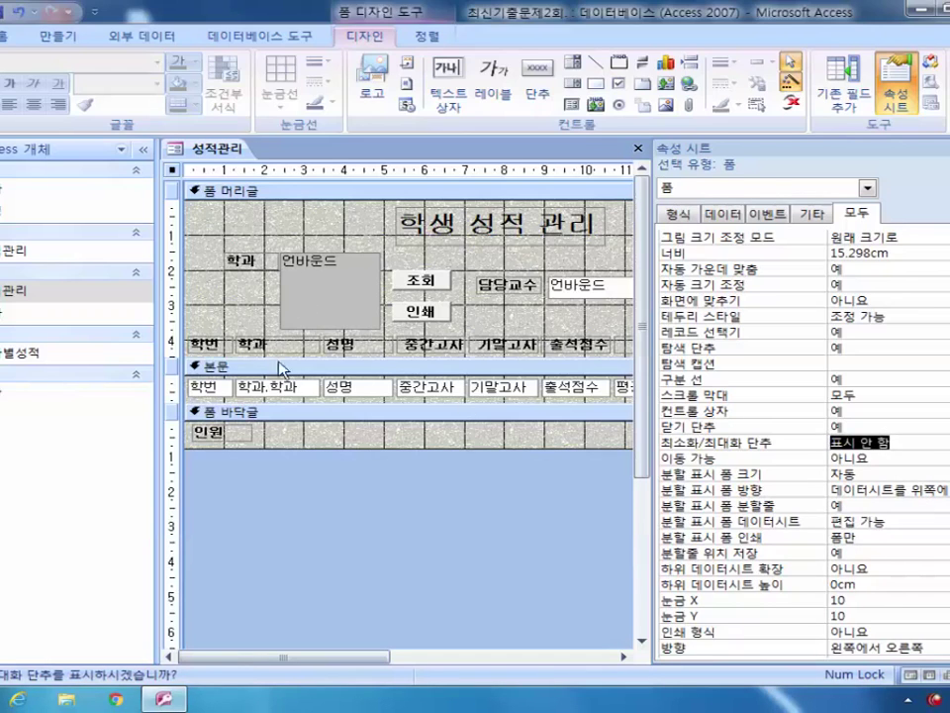
- Open the txt_등급 text box's control source in the zoom box and start it with =iif([평균]>=80,"A",
{"action": "left_click", "coordinate": [867, 188]}
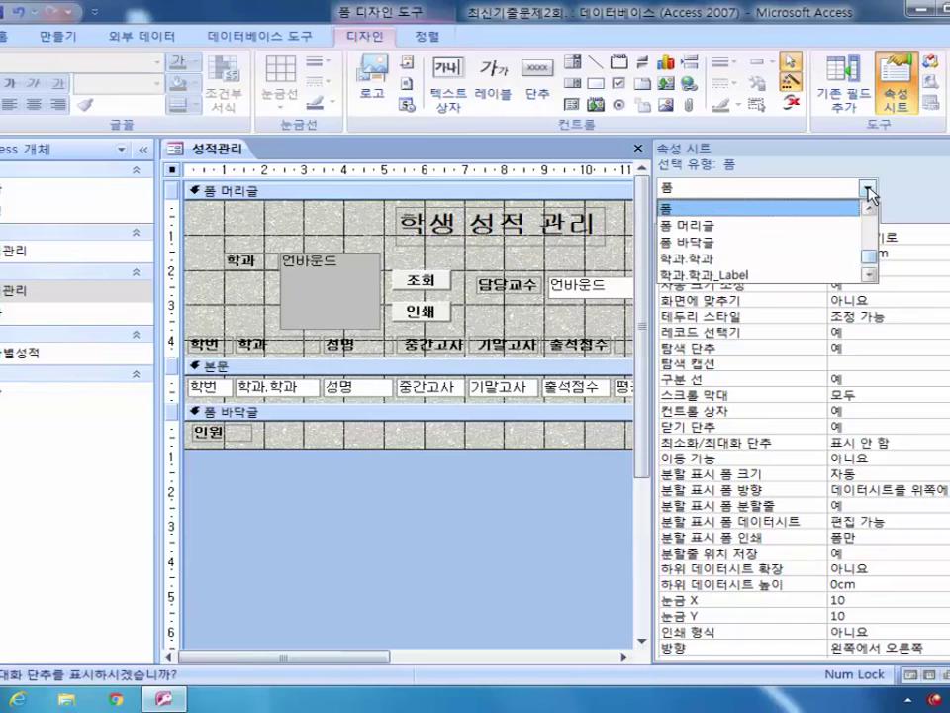
{"action": "mouse_move", "coordinate": [871, 250]}
{"action": "left_mouse_down"}
{"action": "mouse_move", "coordinate": [873, 231]}
{"action": "mouse_move", "coordinate": [870, 240]}
{"action": "left_mouse_up"}
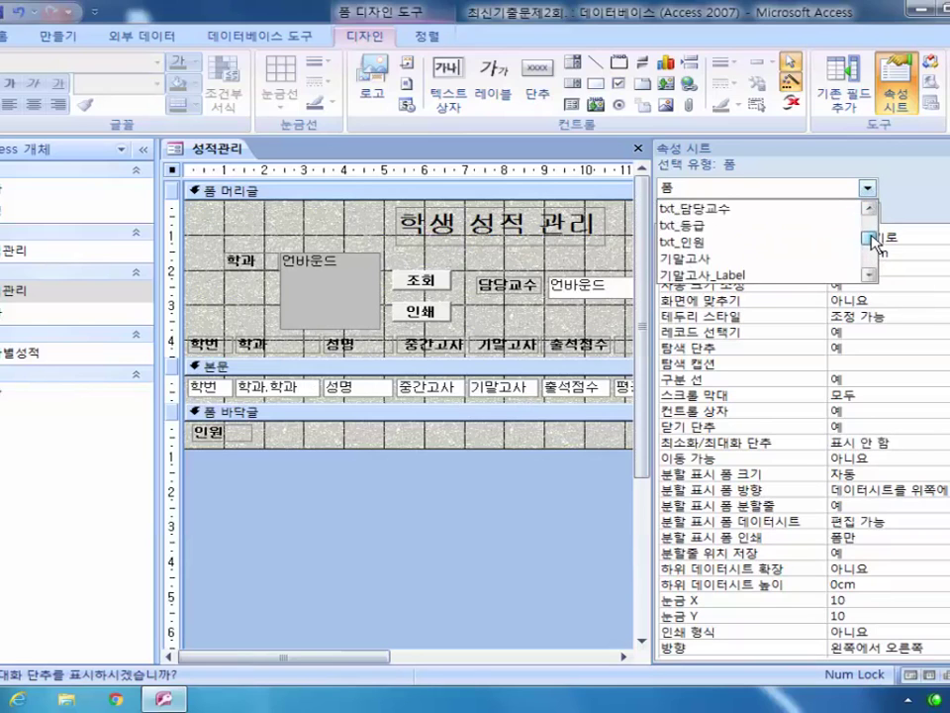
{"action": "left_click", "coordinate": [781, 225]}
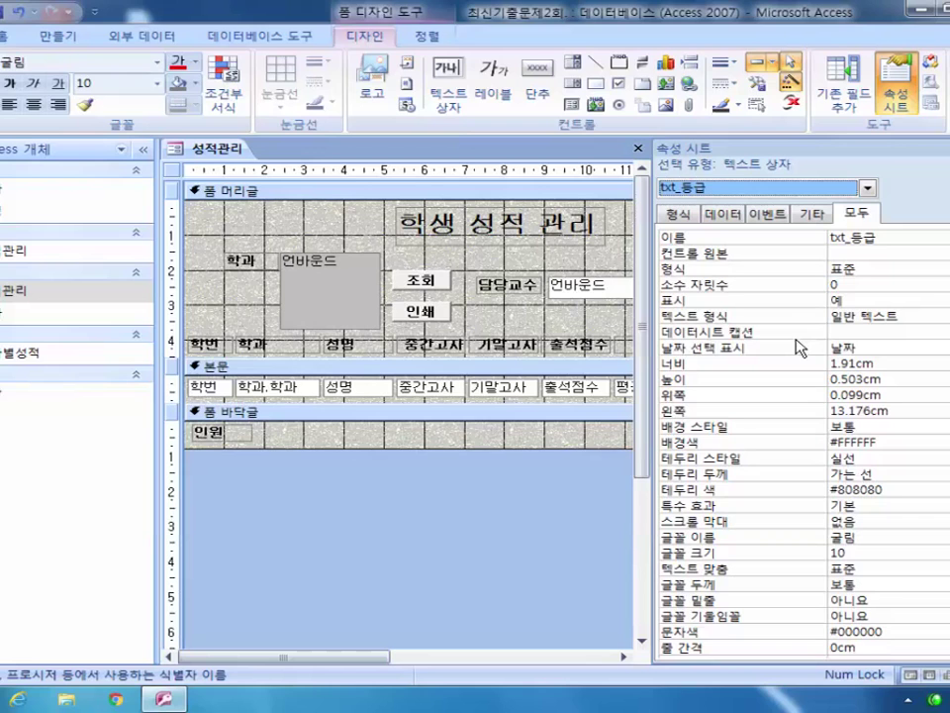
{"action": "right_click", "coordinate": [851, 254]}
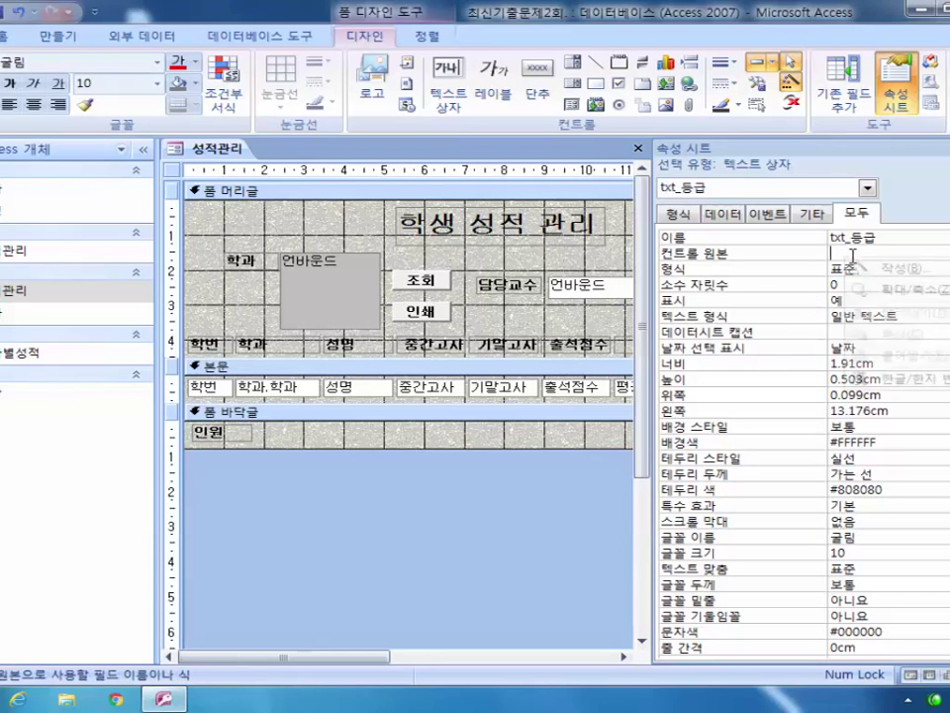
{"action": "left_click", "coordinate": [896, 291]}
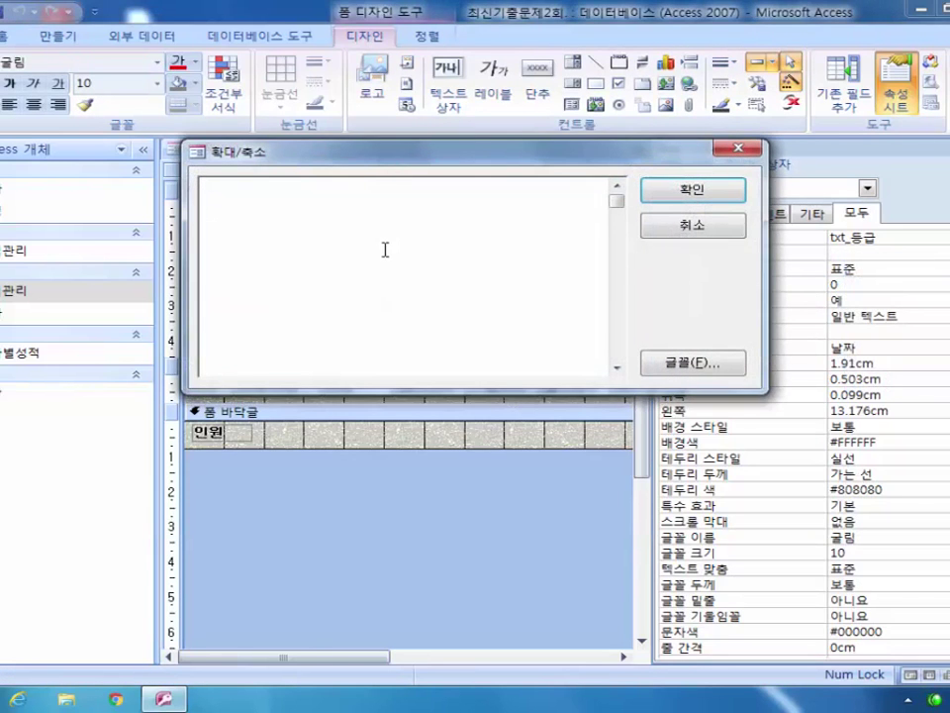
{"action": "type", "text": "="}
{"action": "type", "text": "iif([평균]"}
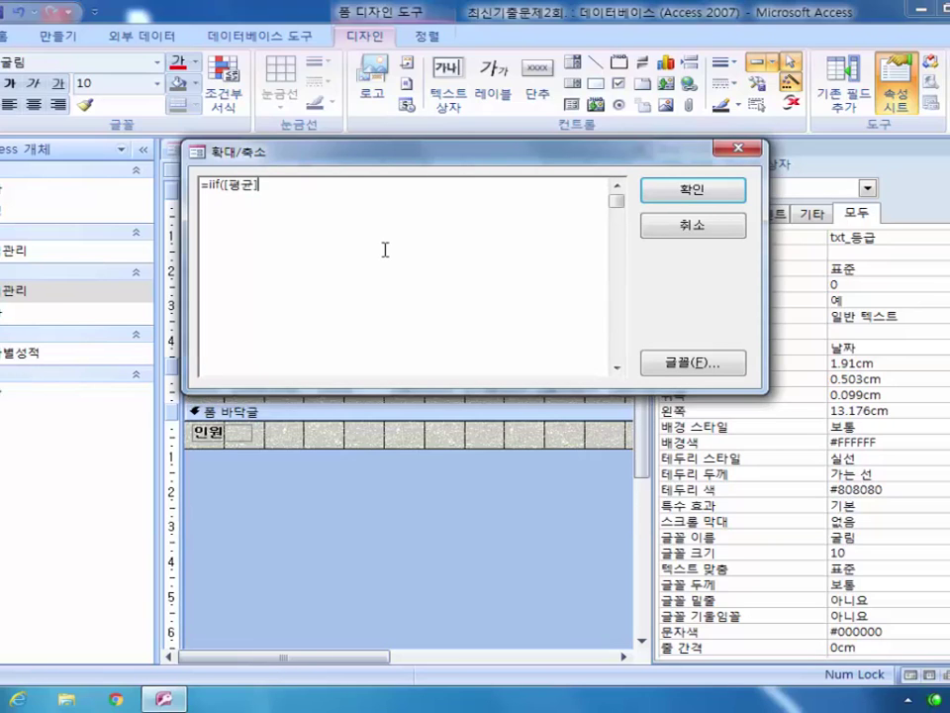
{"action": "type", "text": ">=80,"}
{"action": "type", "text": "\"A\""}
{"action": "type", "text": ","}
- Examine the condition and the true-value arguments of the iif expression by highlighting each part in turn
{"action": "key", "text": "Left"}
{"action": "key", "text": "Left"}
{"action": "key", "text": "Left"}
{"action": "key", "text": "Left"}
{"action": "key", "text": "Left"}
{"action": "key", "text": "shift+Left"}
{"action": "key", "text": "shift+Left"}
{"action": "key", "text": "shift+Left"}
{"action": "key", "text": "shift+Left"}
{"action": "key", "text": "shift+Left"}
{"action": "key", "text": "shift+Left"}
{"action": "key", "text": "shift+Left"}
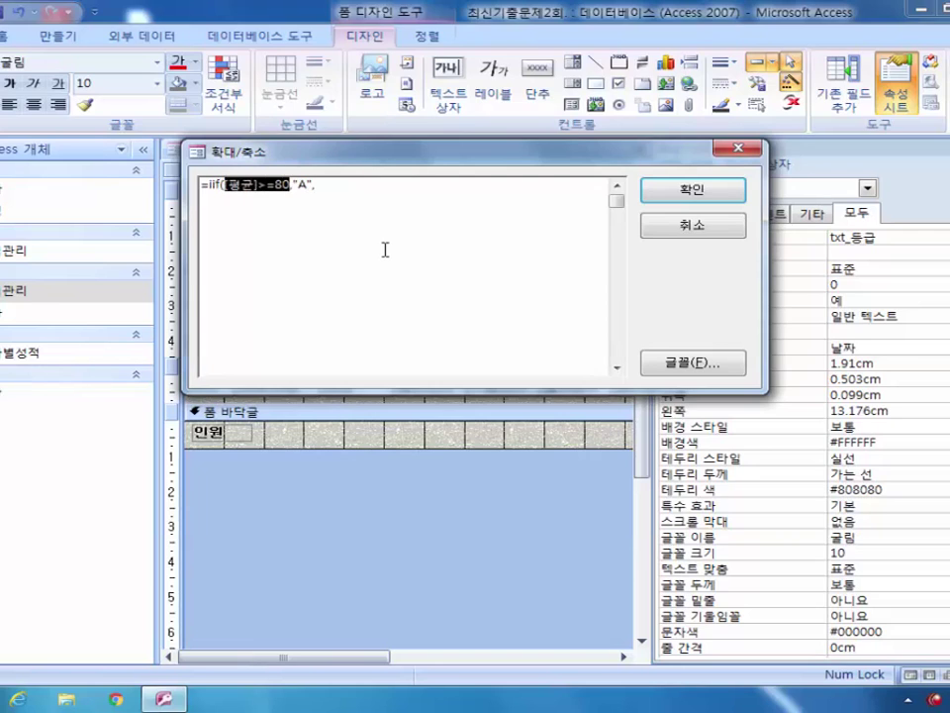
{"action": "key", "text": "Left"}
{"action": "key", "text": "Right"}
{"action": "key", "text": "Right"}
{"action": "key", "text": "Right"}
{"action": "key", "text": "Right"}
{"action": "key", "text": "Right"}
{"action": "key", "text": "Right"}
{"action": "key", "text": "Right"}
{"action": "key", "text": "Right"}
{"action": "key", "text": "shift+Right"}
{"action": "key", "text": "shift+Right"}
{"action": "key", "text": "shift+Right"}
{"action": "key", "text": "shift+Right"}
{"action": "key", "text": "shift+Left"}
{"action": "key", "text": "End"}
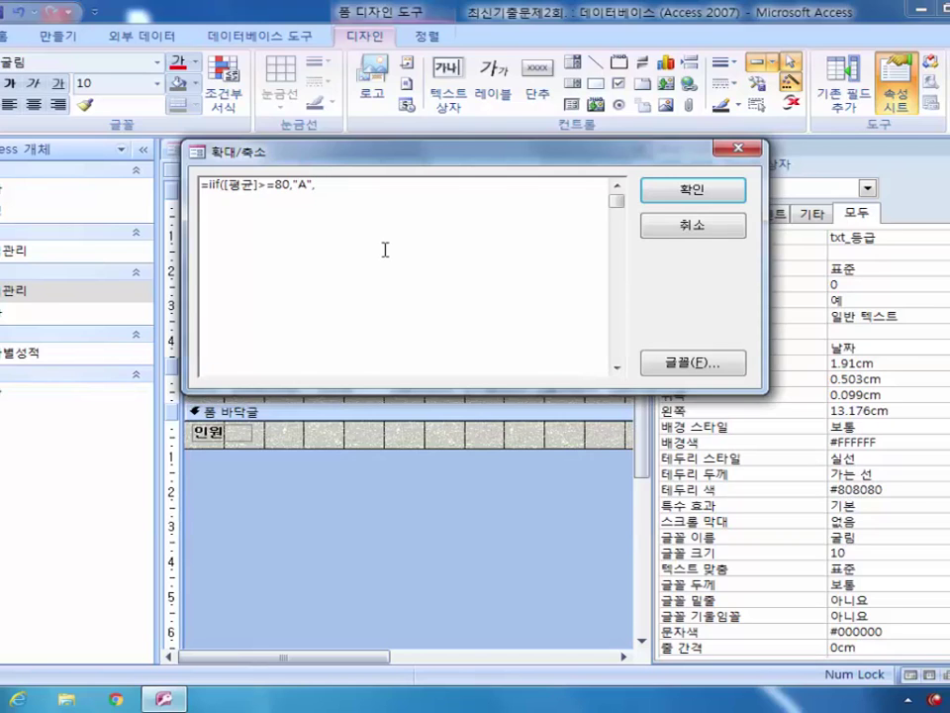
- Nest a second iif as the false argument with the condition [평균]>=70, closing both functions' parentheses
{"action": "type", "text": "iif("}
{"action": "type", "text": "))[ㅍ"}
{"action": "key", "text": "BackSpace"}
{"action": "key", "text": "Hangul"}
{"action": "type", "text": "vud"}
{"action": "key", "text": "BackSpace"}
{"action": "key", "text": "BackSpace"}
{"action": "key", "text": "BackSpace"}
{"action": "key", "text": "Hangul"}
{"action": "type", "text": "평균"}
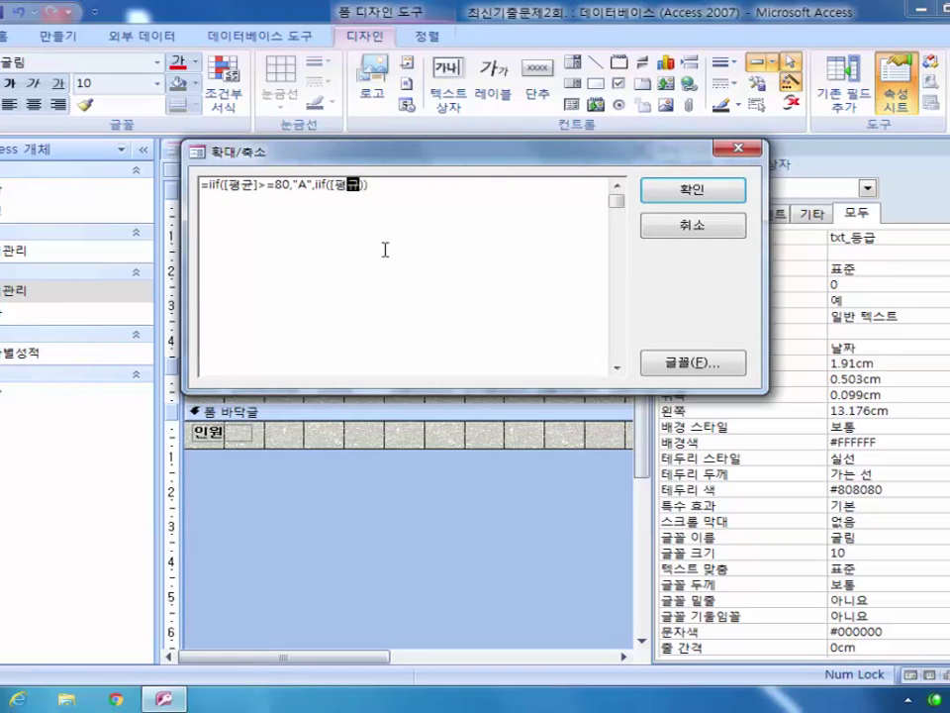
{"action": "type", "text": "]"}
{"action": "type", "text": ">=70"}
- Make the nested iif return "B" when true and "C" otherwise, and confirm the txt_등급 control source
{"action": "type", "text": ")"}
{"action": "type", "text": ","}
{"action": "type", "text": "\""}
{"action": "type", "text": "B\",\""}
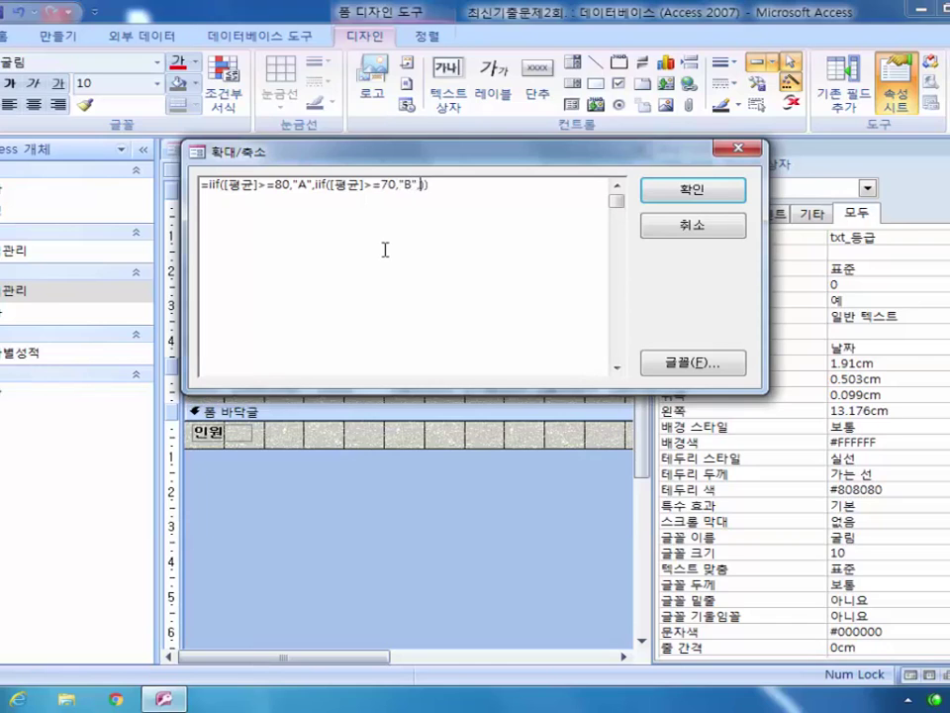
{"action": "type", "text": "C\""}
{"action": "left_click", "coordinate": [701, 195]}
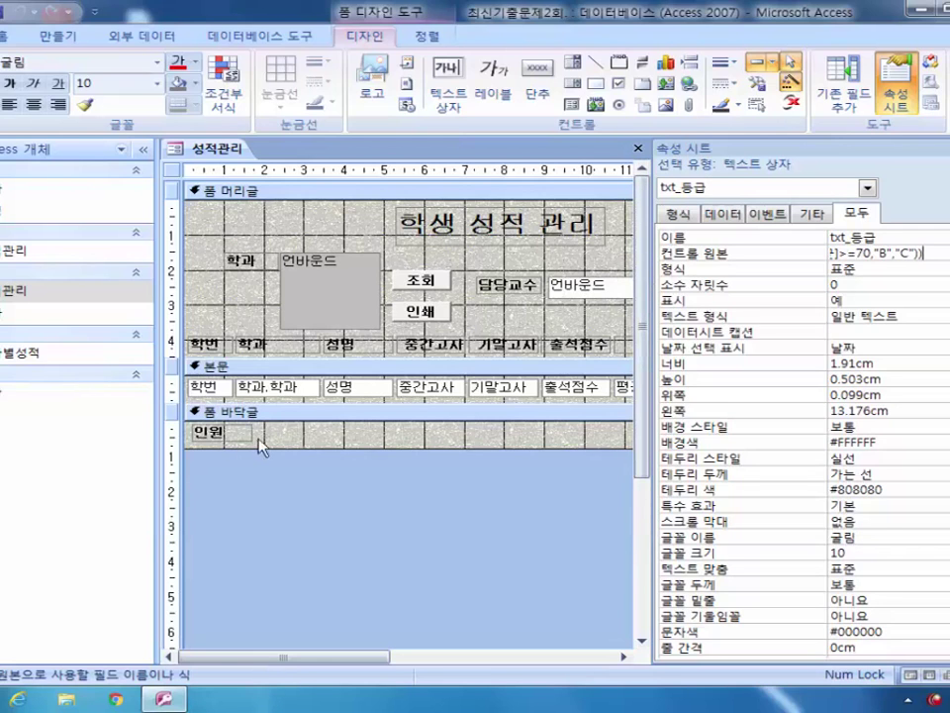
- Set the control source of the txt_인원 text box in the form footer to =count(*)
{"action": "left_click_drag", "start_coordinate": [282, 656], "coordinate": [465, 658]}
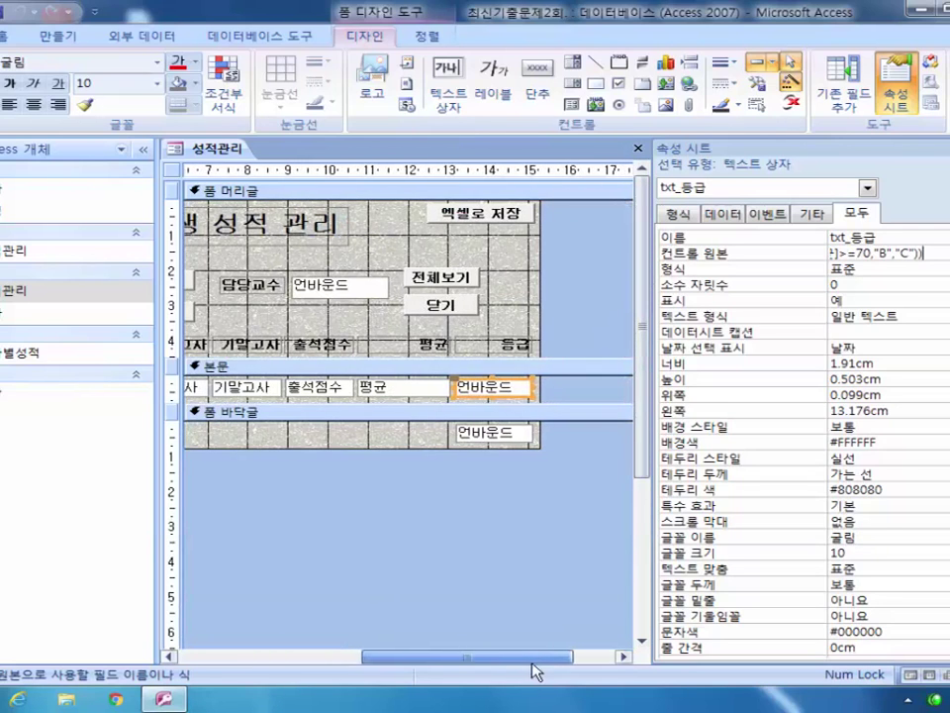
{"action": "left_click", "coordinate": [494, 439]}
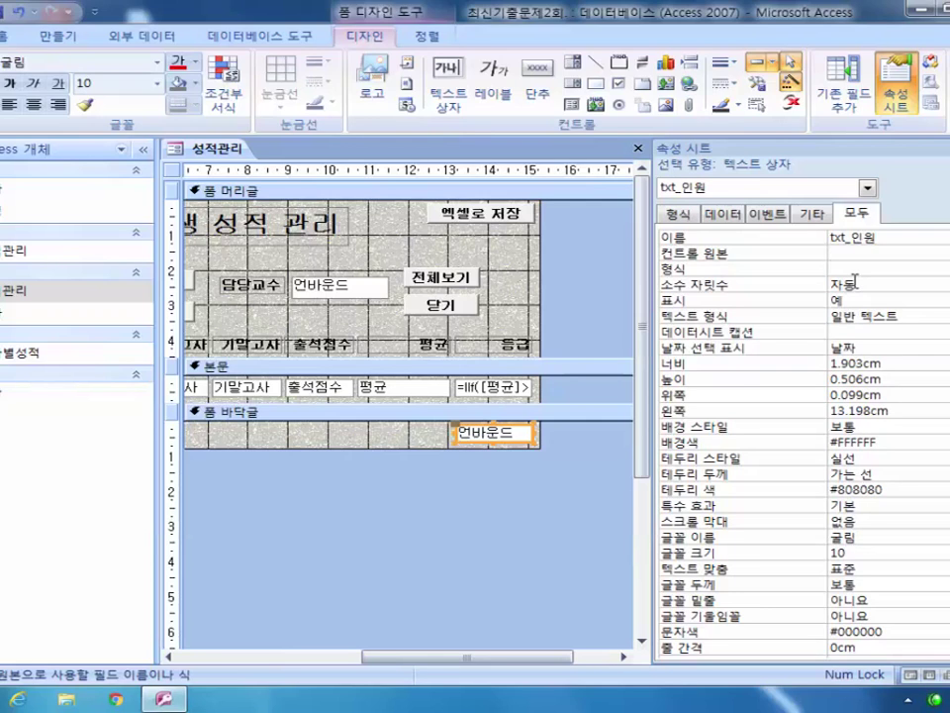
{"action": "type", "text": "=count(*)"}
- Wrap the count in the txt_인원 control source so it reads =format(count(*),"총원 #명")
{"action": "right_click", "coordinate": [842, 255]}
{"action": "left_click", "coordinate": [849, 283]}
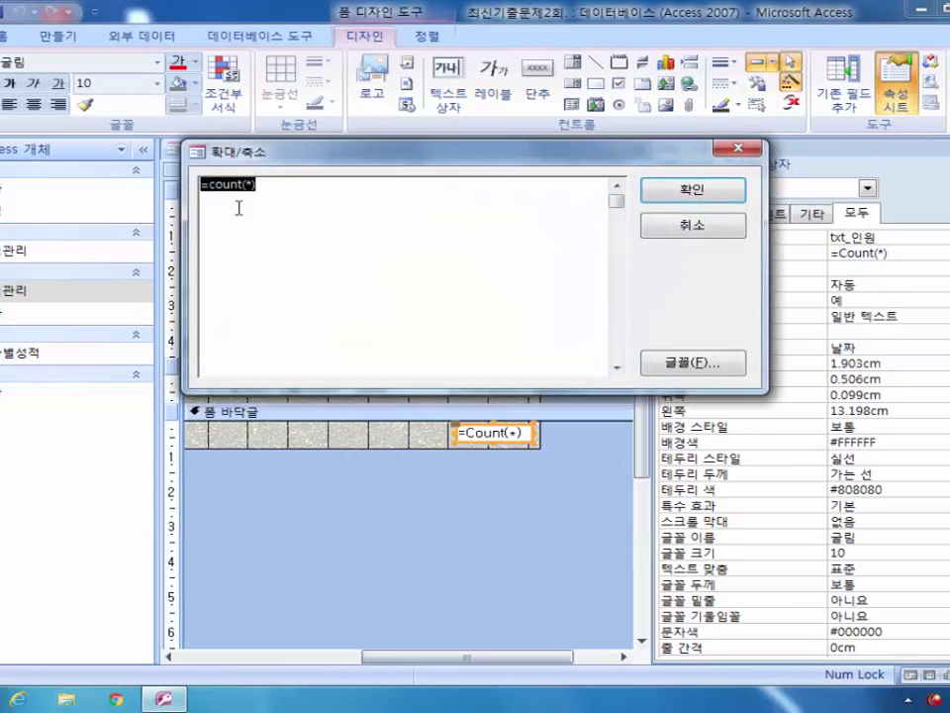
{"action": "left_click", "coordinate": [212, 188]}
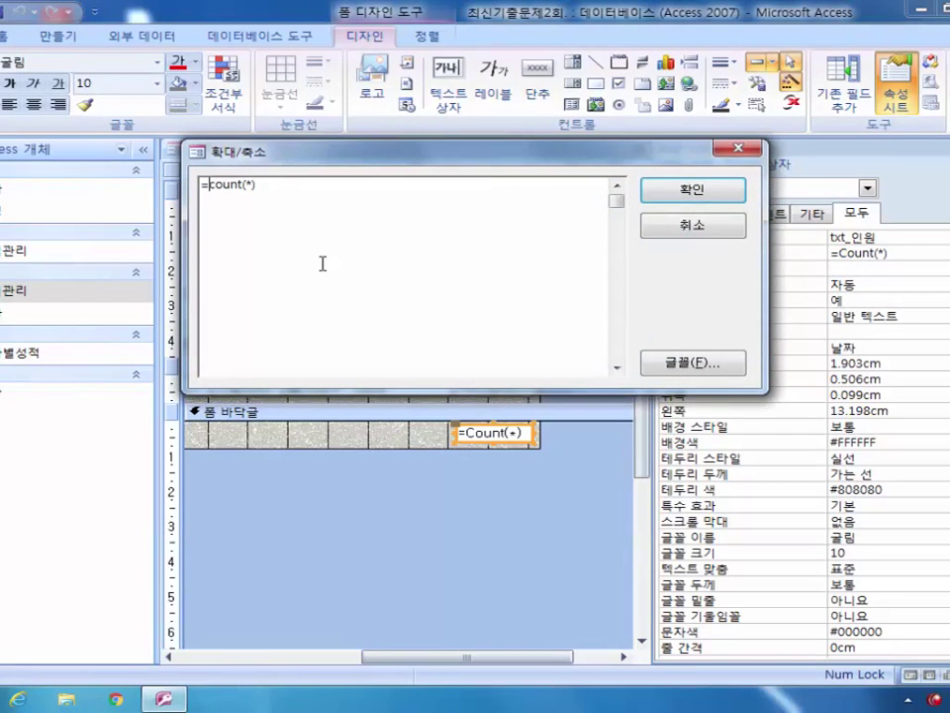
{"action": "key", "text": "shift+Right"}
{"action": "key", "text": "shift+Right"}
{"action": "key", "text": "shift+Right"}
{"action": "key", "text": "shift+Right"}
{"action": "key", "text": "shift+Right"}
{"action": "key", "text": "shift+Right"}
{"action": "key", "text": "shift+Right"}
{"action": "key", "text": "shift+Right"}
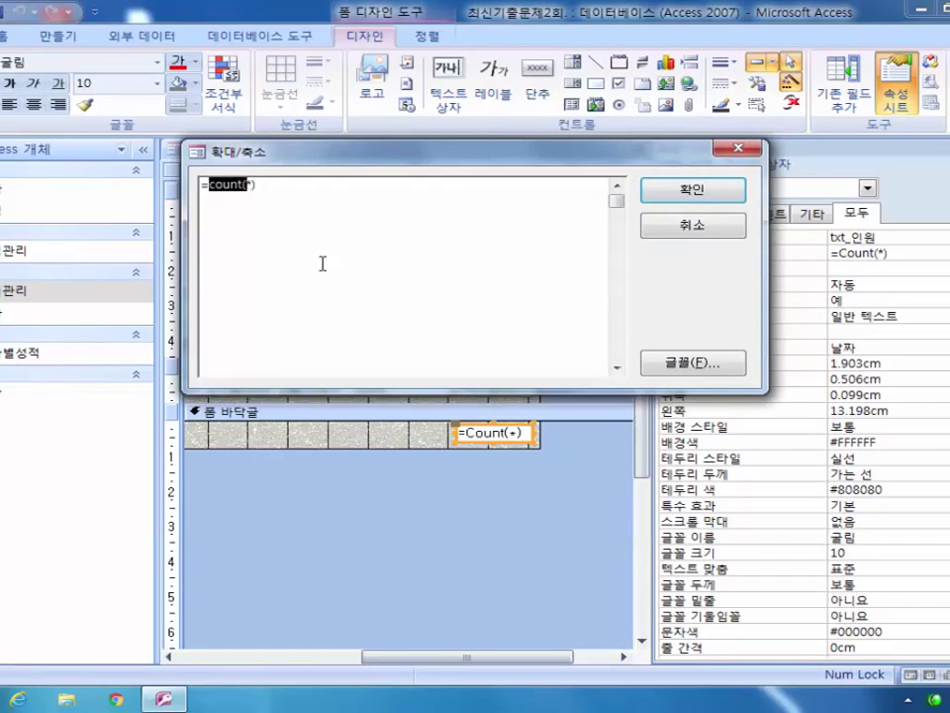
{"action": "key", "text": "shift+Right"}
{"action": "key", "text": "Left"}
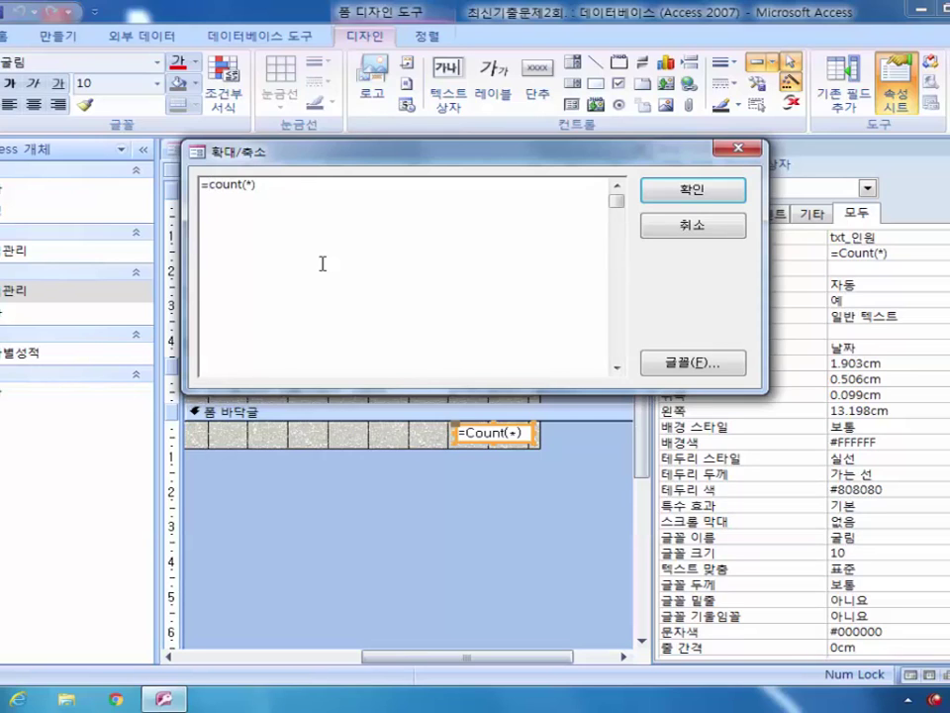
{"action": "type", "text": "format("}
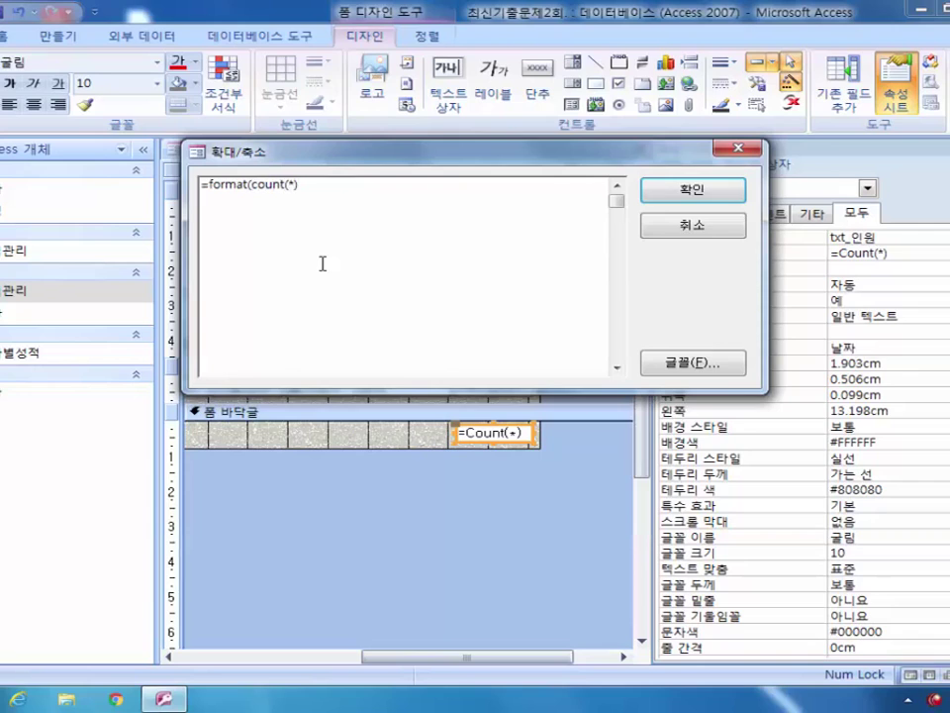
{"action": "type", "text": ",\"\")cl"}
{"action": "key", "text": "BackSpace"}
{"action": "key", "text": "BackSpace"}
{"action": "type", "text": "총원"}
{"action": "type", "text": "#명"}
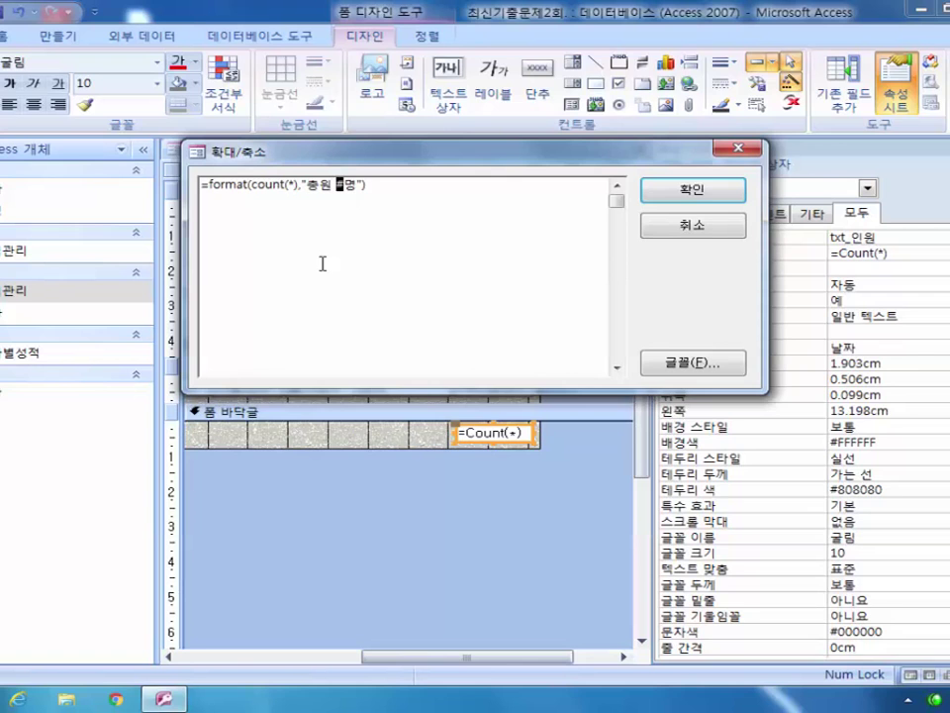
{"action": "left_click", "coordinate": [719, 197]}
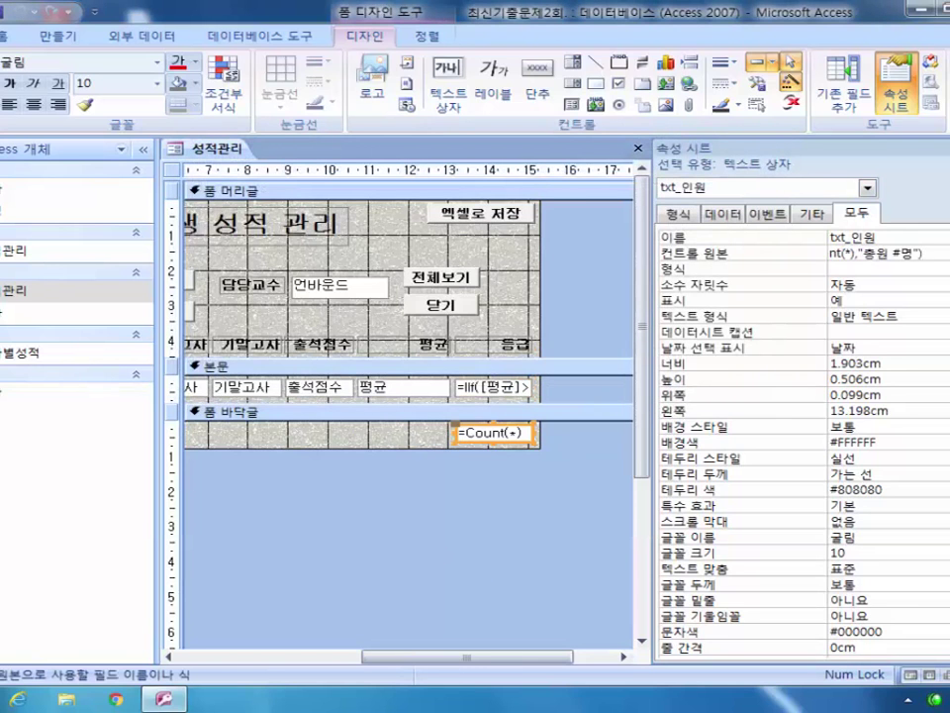
- Check the 등급 and 인원 results in form view and return to design view
{"action": "key", "text": "F5"}
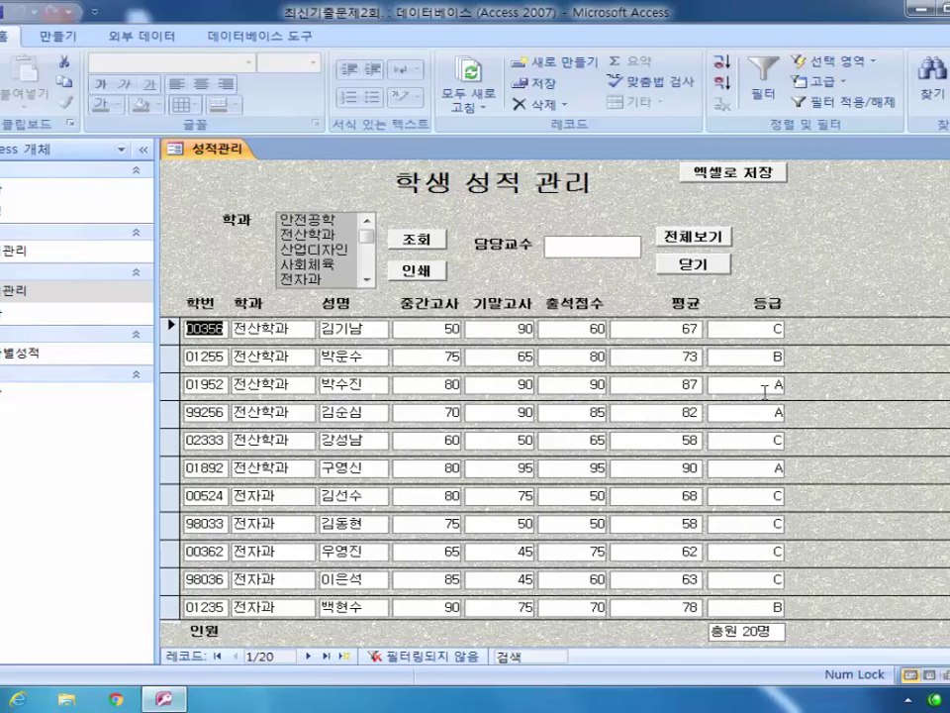
{"action": "left_click", "coordinate": [3, 89]}
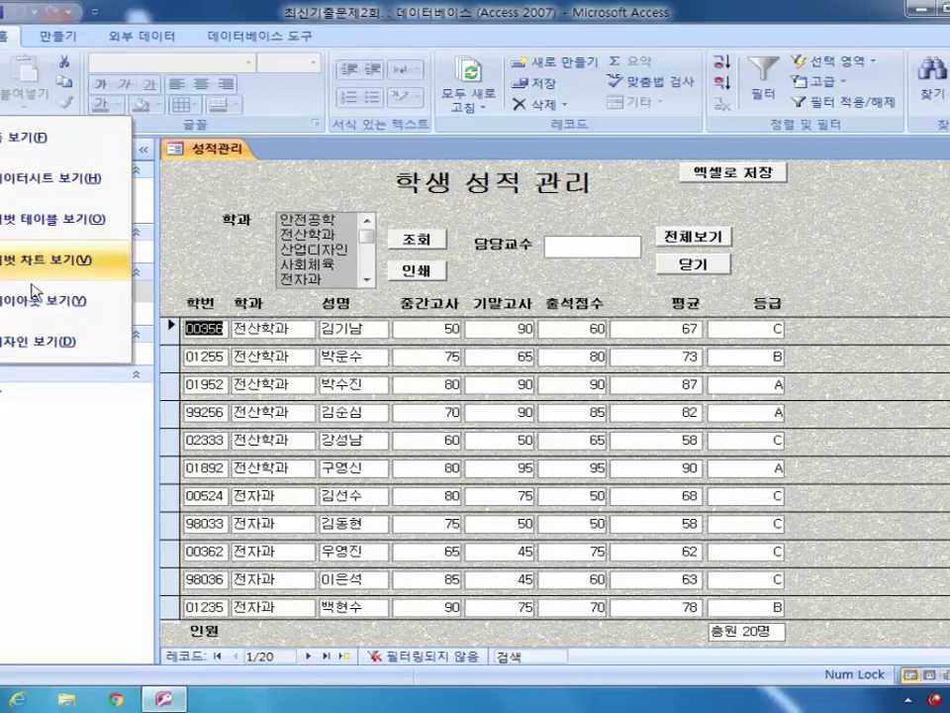
{"action": "left_click", "coordinate": [45, 342]}
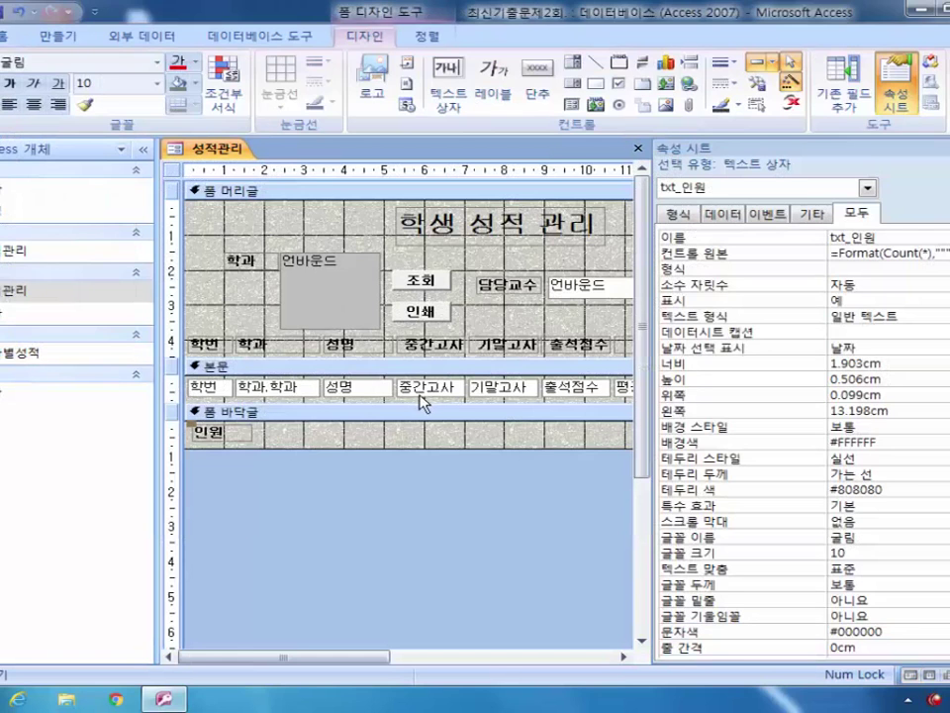
- Set the form header's tab order to cmd_저장, lst학과, cmd_조회, cmd_인쇄, txt_담당교수, cmd_전체보기, cmd_닫기; save and close the form
{"action": "right_click", "coordinate": [317, 193]}
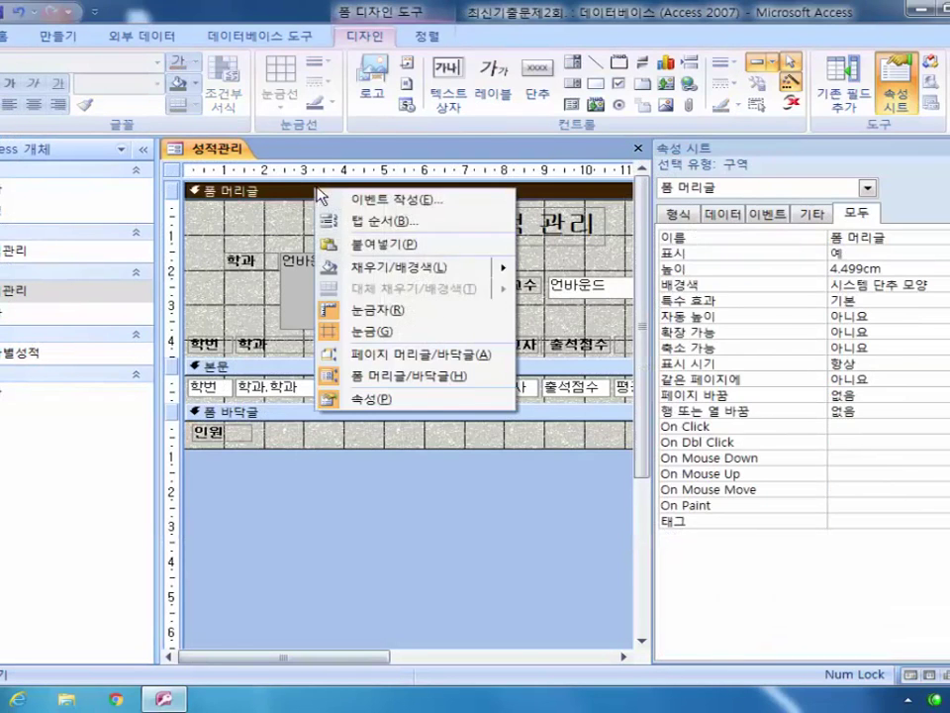
{"action": "left_click", "coordinate": [373, 221]}
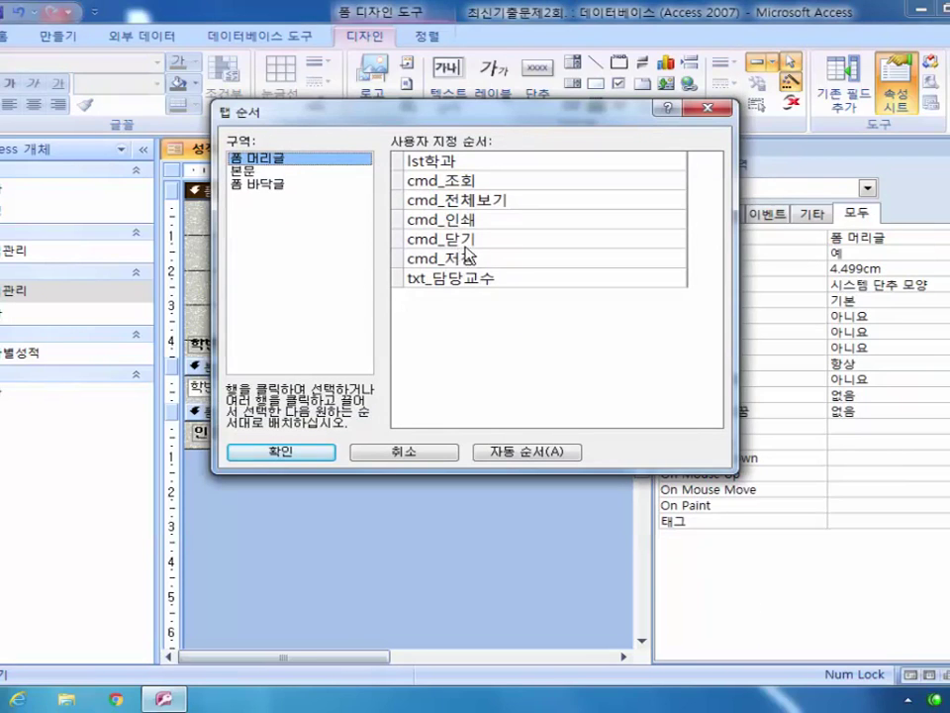
{"action": "left_click", "coordinate": [395, 258]}
{"action": "left_click_drag", "start_coordinate": [399, 267], "coordinate": [398, 158]}
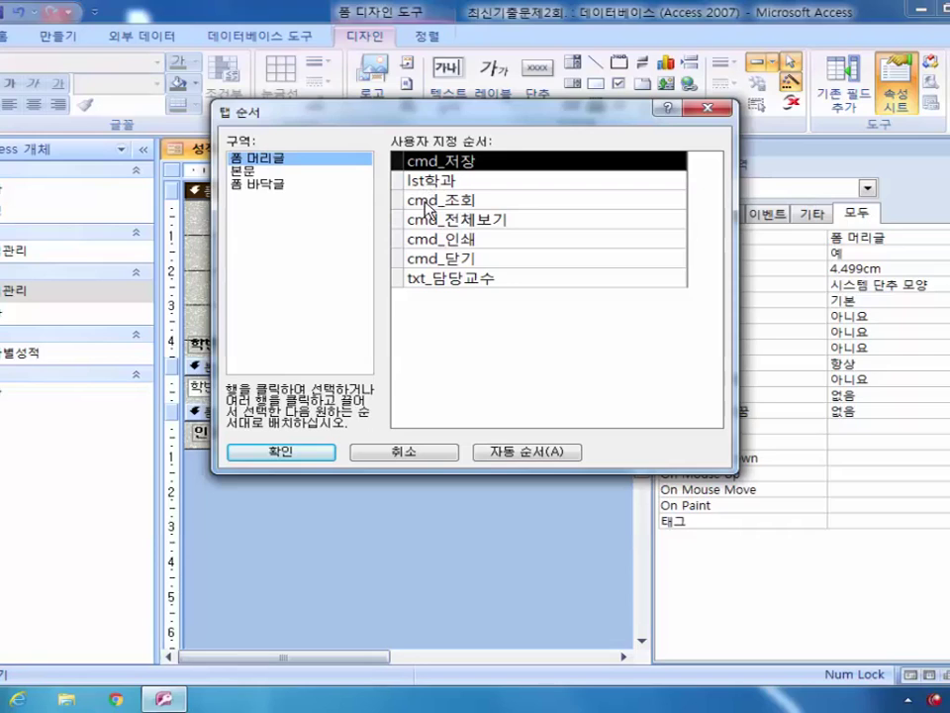
{"action": "left_click", "coordinate": [397, 240]}
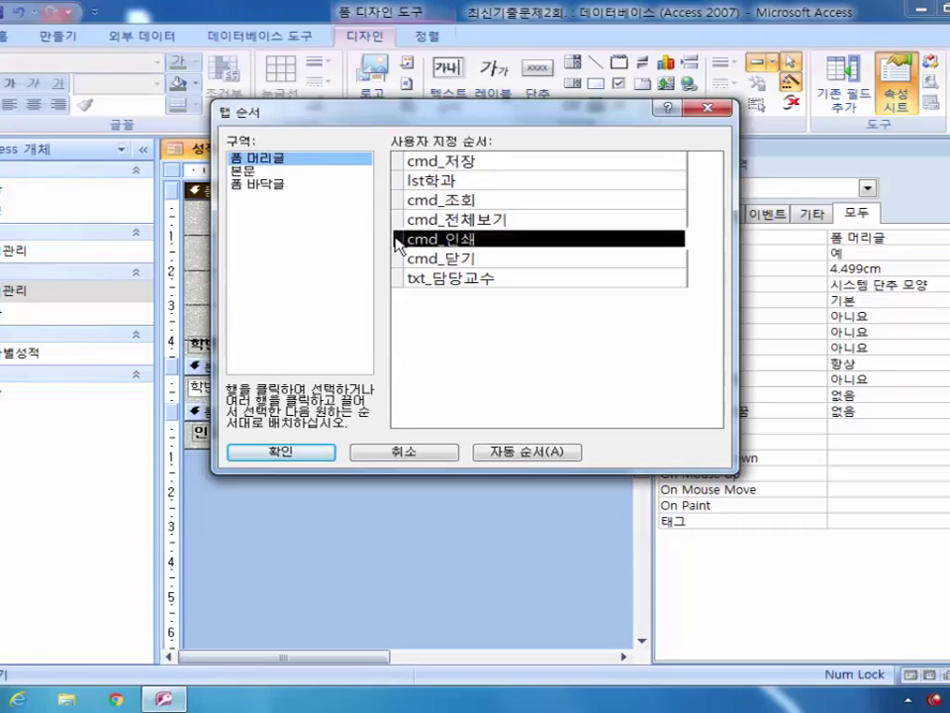
{"action": "left_click_drag", "start_coordinate": [399, 237], "coordinate": [401, 220]}
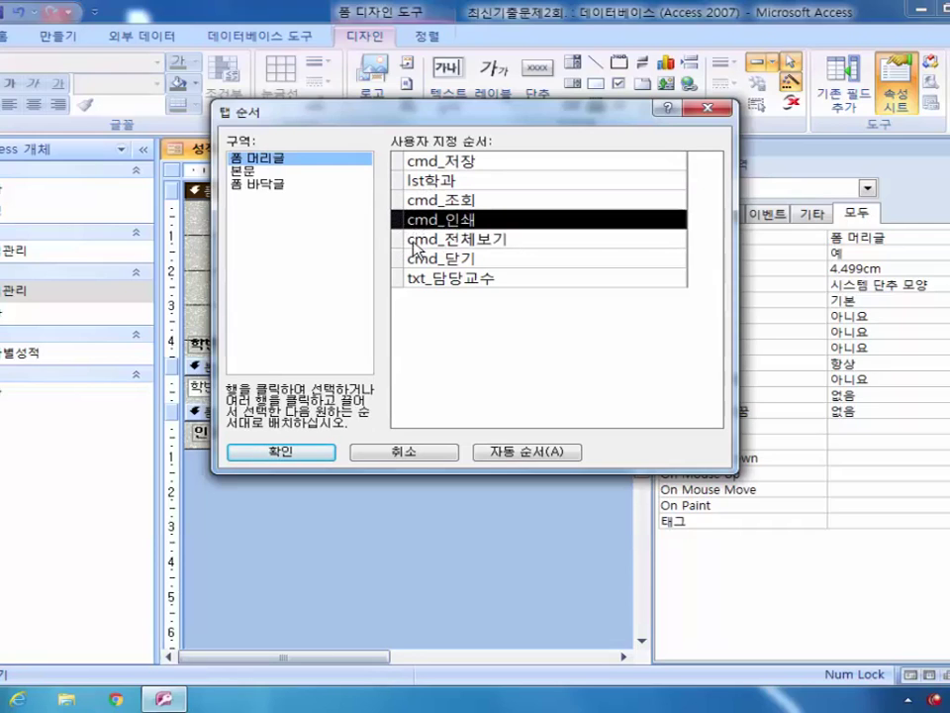
{"action": "left_click", "coordinate": [397, 278]}
{"action": "mouse_move", "coordinate": [397, 279]}
{"action": "left_mouse_down"}
{"action": "mouse_move", "coordinate": [395, 250]}
{"action": "mouse_move", "coordinate": [406, 258]}
{"action": "left_mouse_up"}
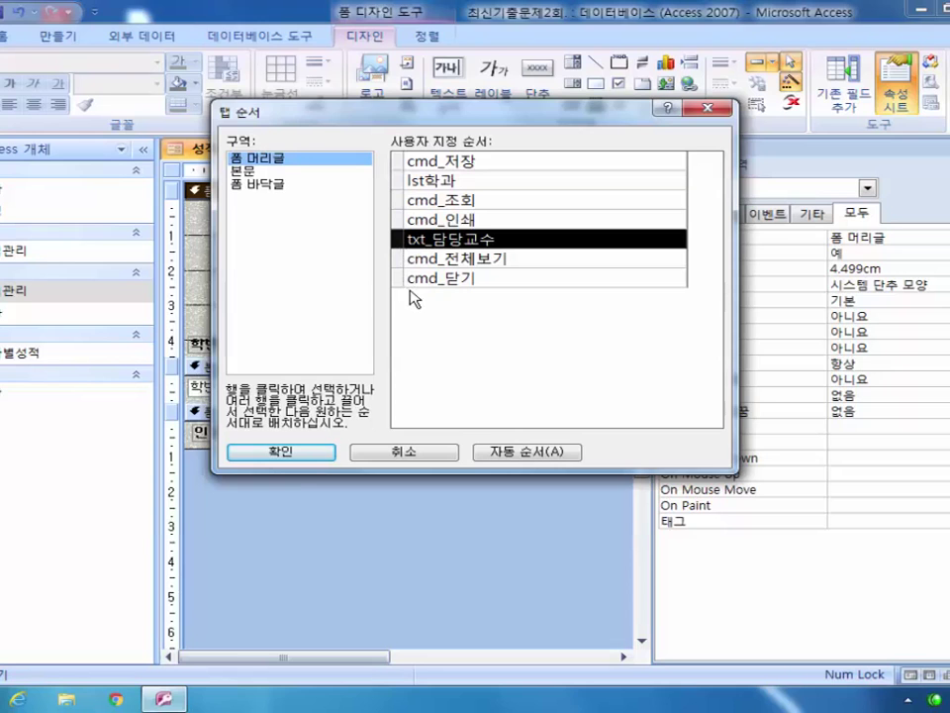
{"action": "left_click", "coordinate": [272, 451]}
{"action": "left_click", "coordinate": [637, 147]}
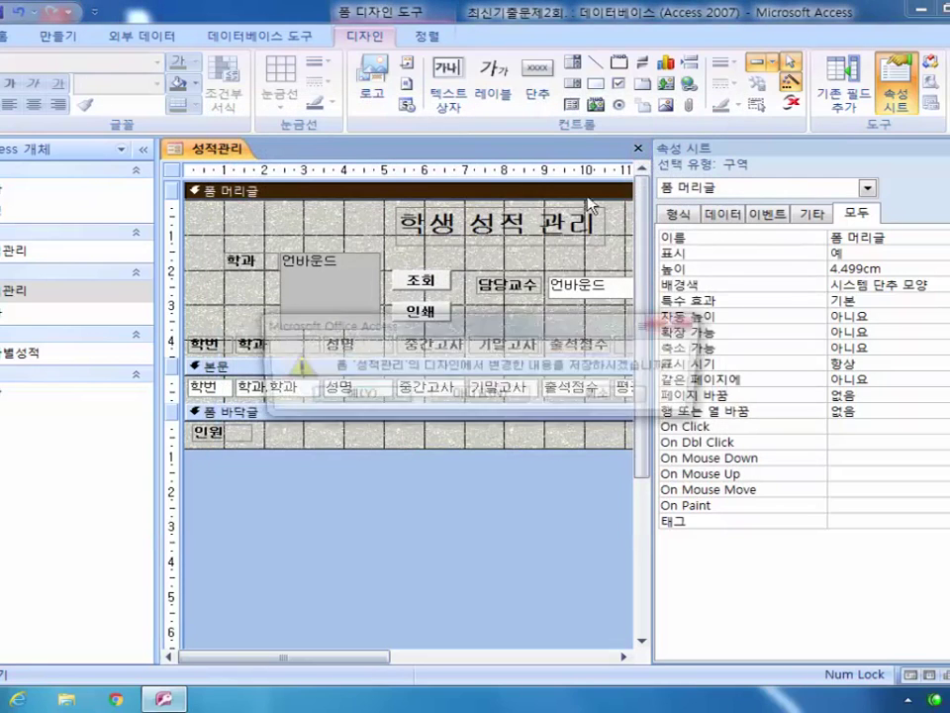
{"action": "left_click", "coordinate": [350, 400]}
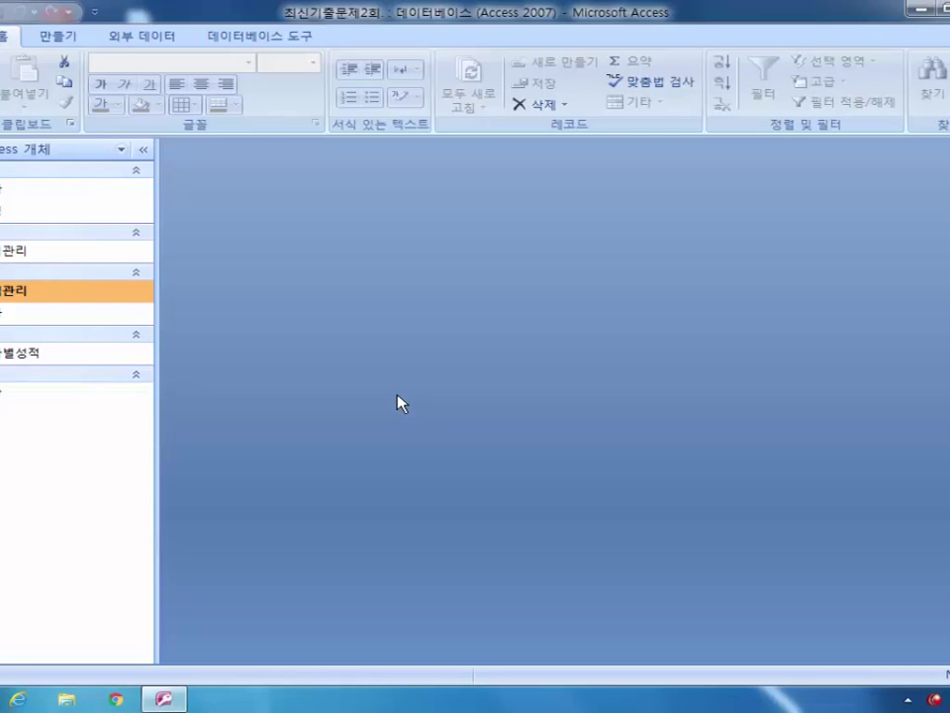
- Open the 성적관리 form in design view and select the cmd_전체보기 button in the form header
{"action": "right_click", "coordinate": [8, 291]}
{"action": "left_click", "coordinate": [180, 341]}
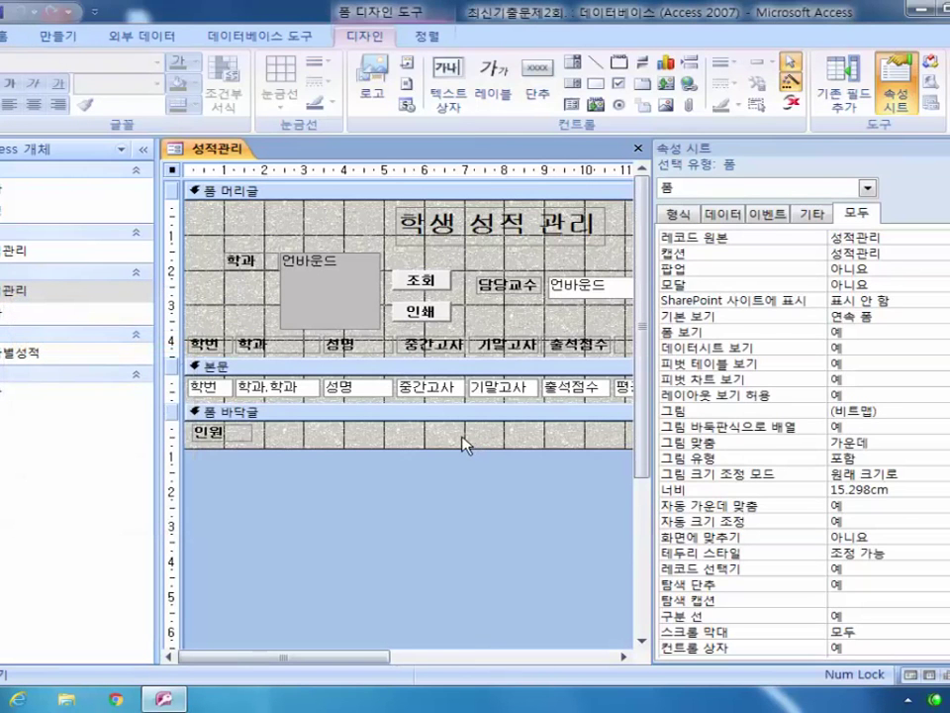
{"action": "left_click", "coordinate": [868, 188]}
{"action": "mouse_move", "coordinate": [869, 211]}
{"action": "left_mouse_down"}
{"action": "mouse_move", "coordinate": [869, 269]}
{"action": "mouse_move", "coordinate": [870, 210]}
{"action": "left_mouse_up"}
{"action": "left_click", "coordinate": [787, 241]}
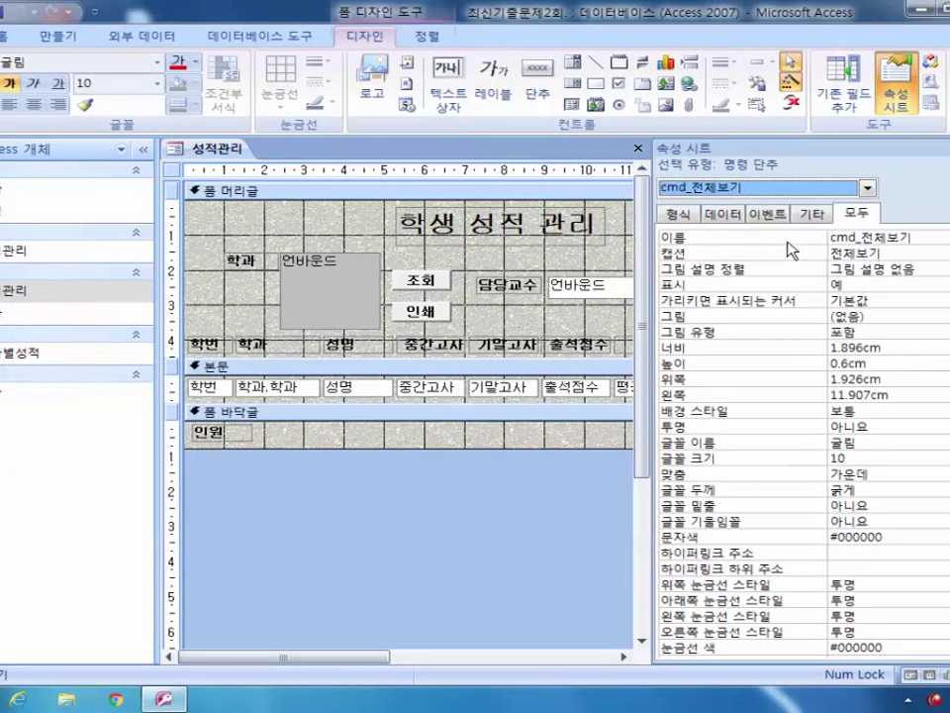
{"action": "left_click_drag", "start_coordinate": [357, 657], "coordinate": [509, 661]}
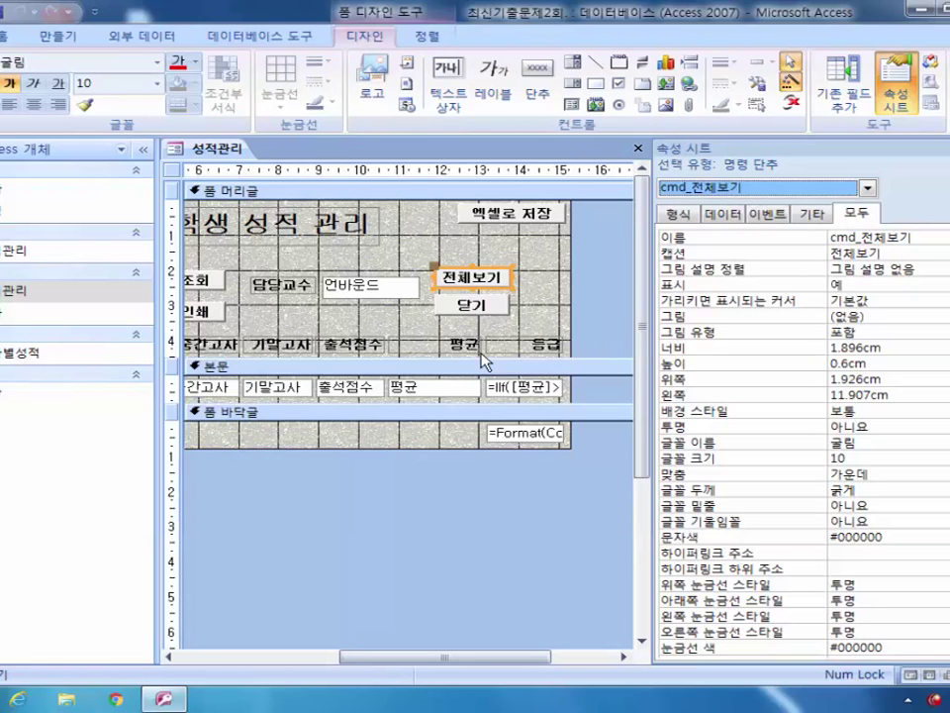
{"action": "left_click", "coordinate": [425, 37]}
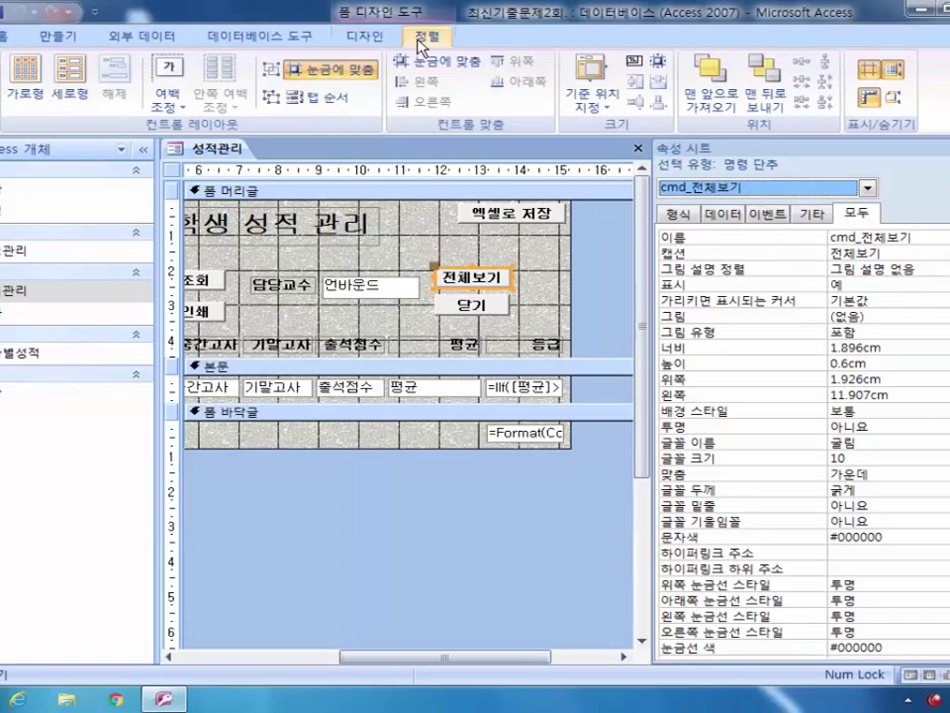
{"action": "left_click", "coordinate": [364, 36]}
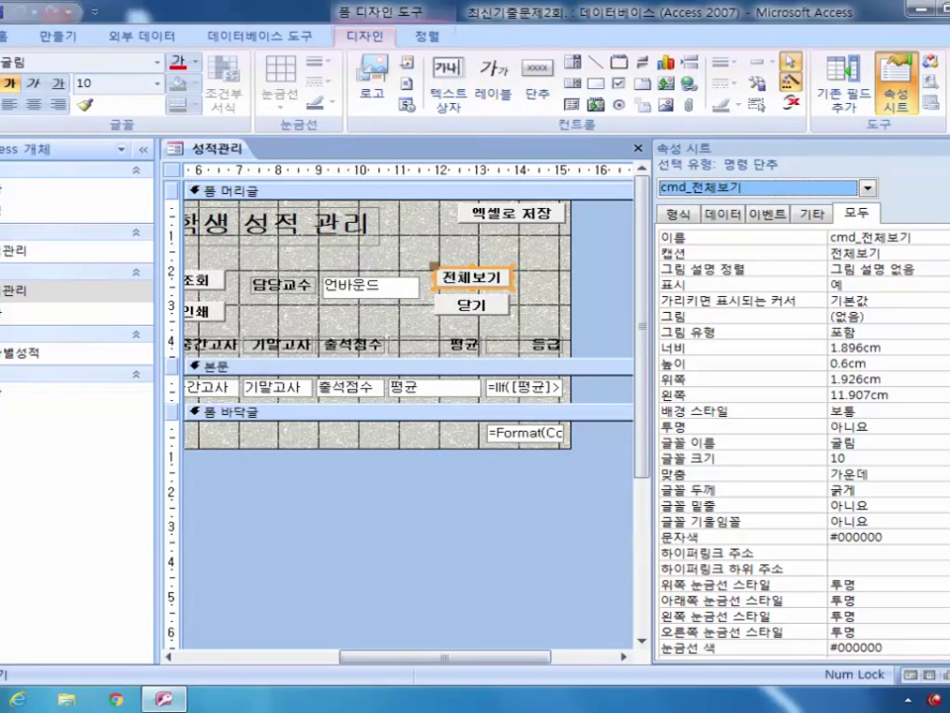
- Look at the 성적관리 form in form view and return to design view
{"action": "key", "text": "F5"}
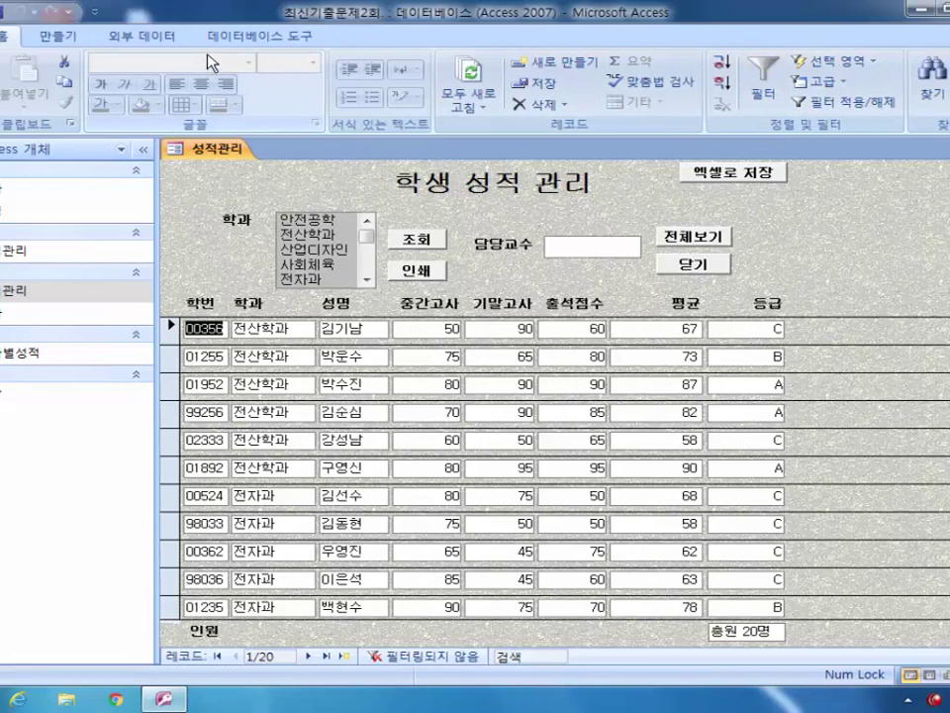
{"action": "left_click", "coordinate": [12, 79]}
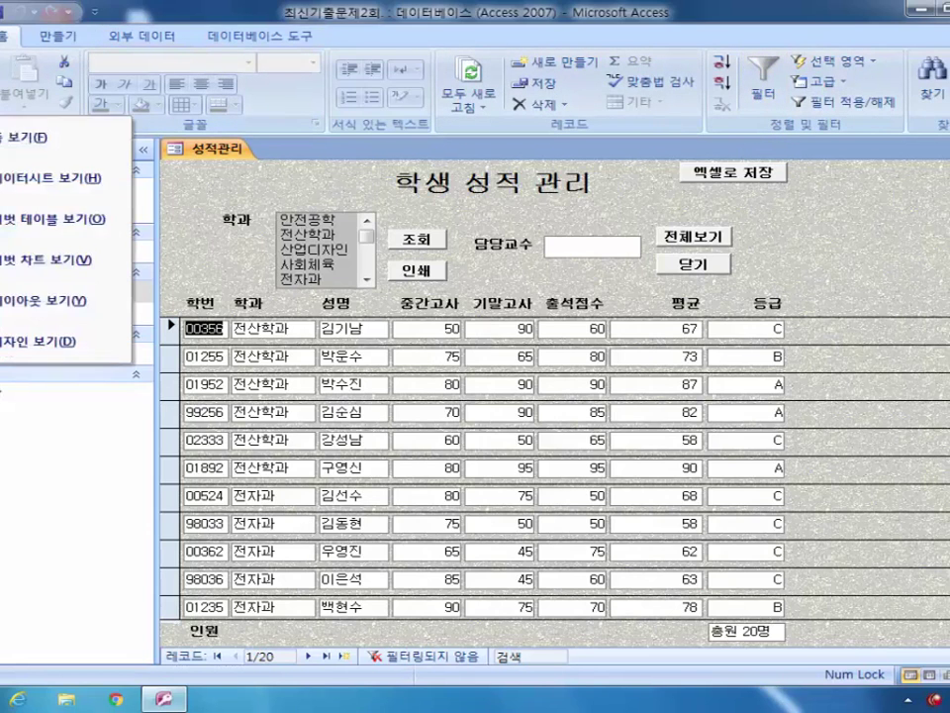
{"action": "left_click", "coordinate": [26, 342]}
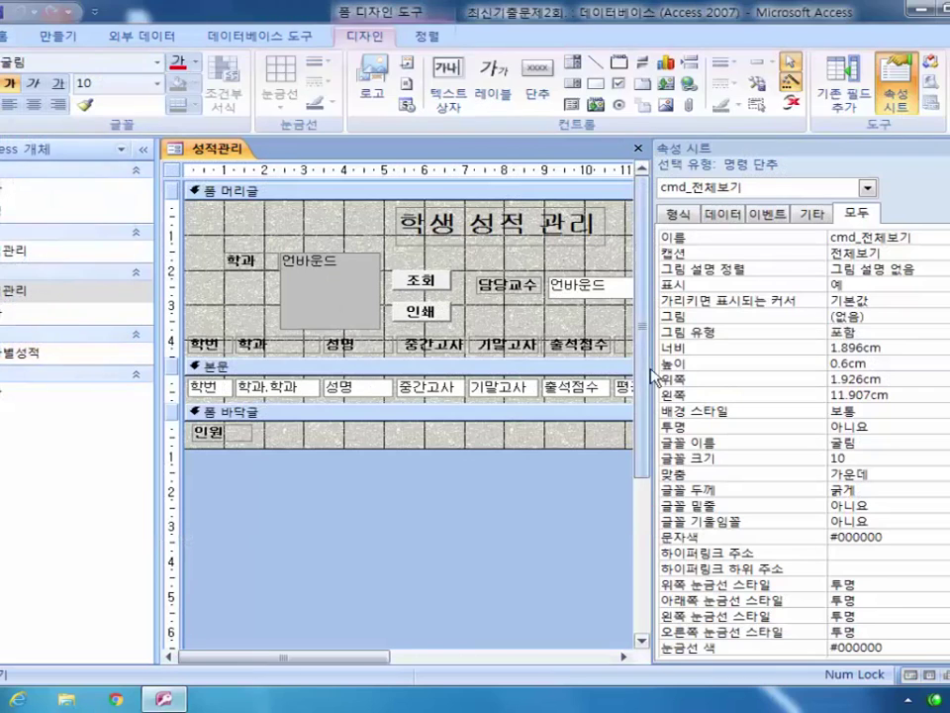
- Assign an event procedure to the On Click event of cmd_전체보기 and open its code
{"action": "left_click_drag", "start_coordinate": [345, 658], "coordinate": [517, 657]}
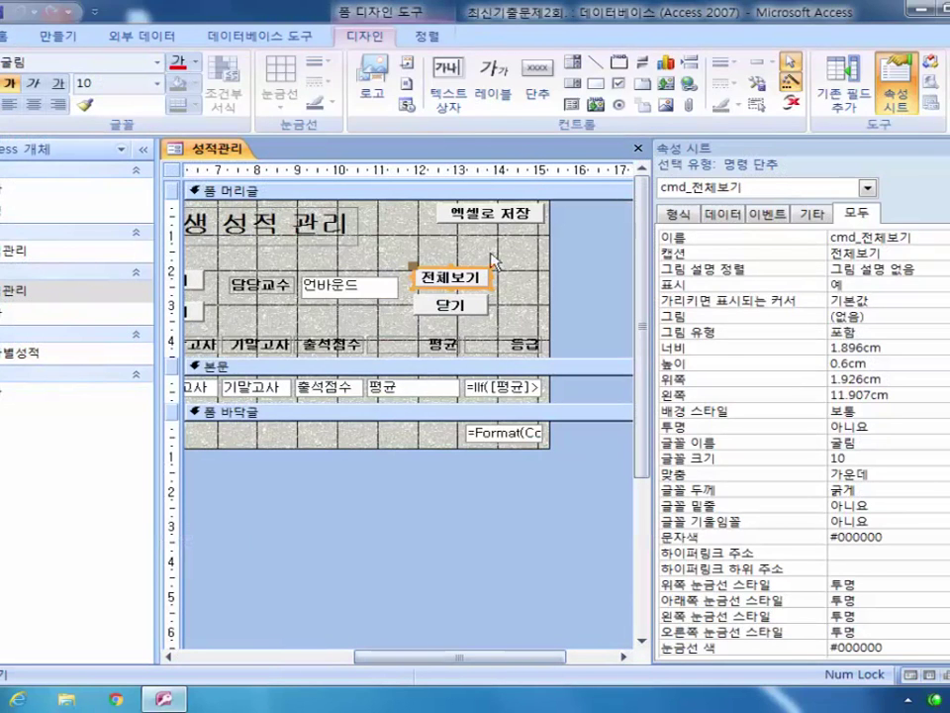
{"action": "left_click", "coordinate": [776, 214]}
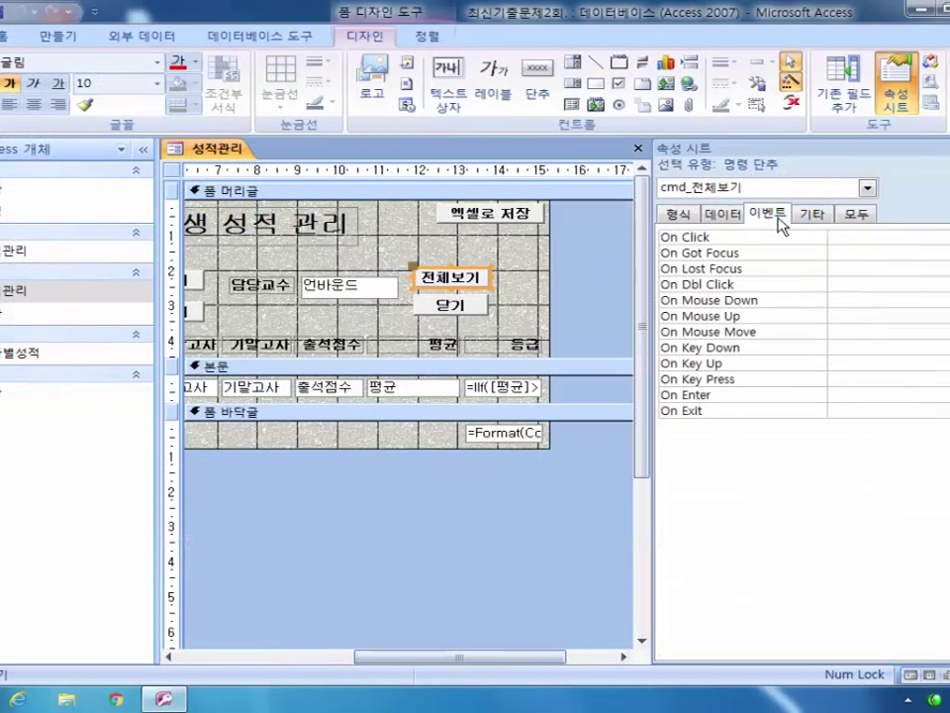
{"action": "left_click", "coordinate": [870, 237]}
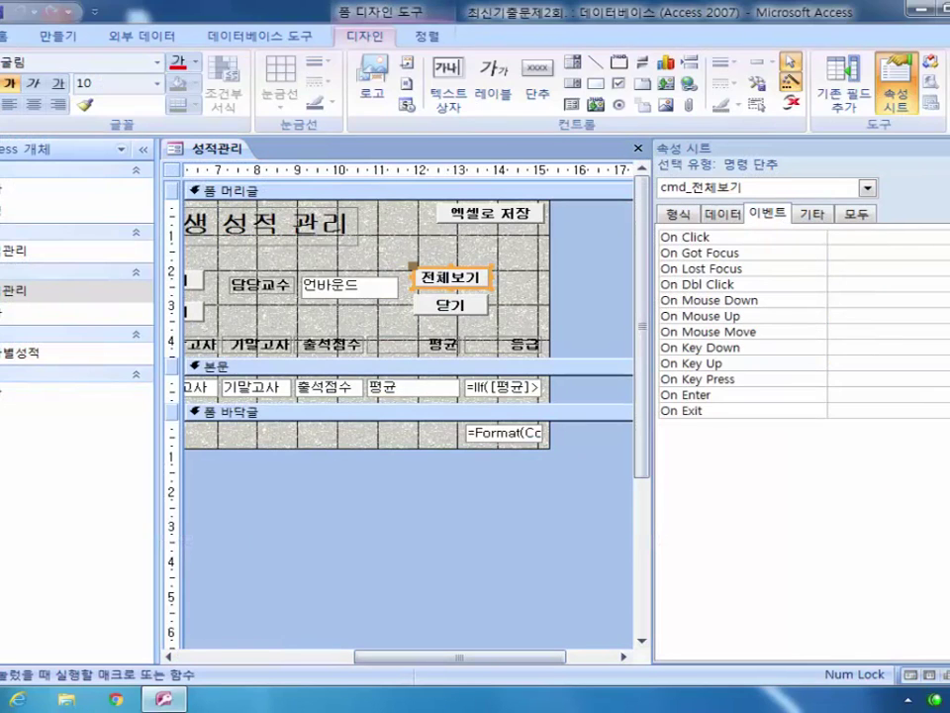
{"action": "key", "text": "alt+Down"}
{"action": "key", "text": "Return"}
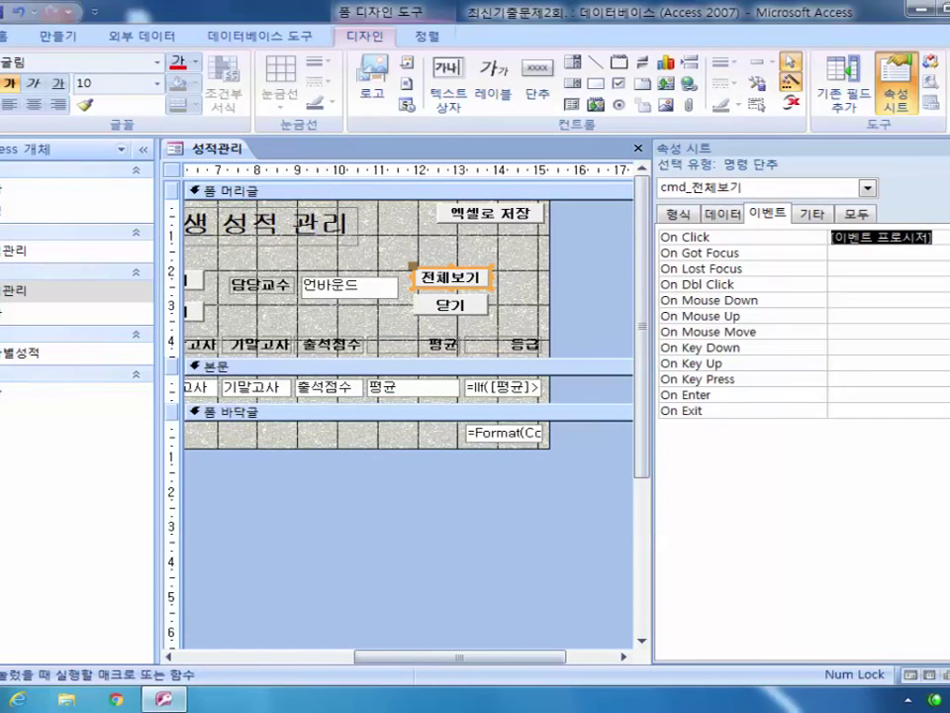
{"action": "key", "text": "ctrl+F2"}
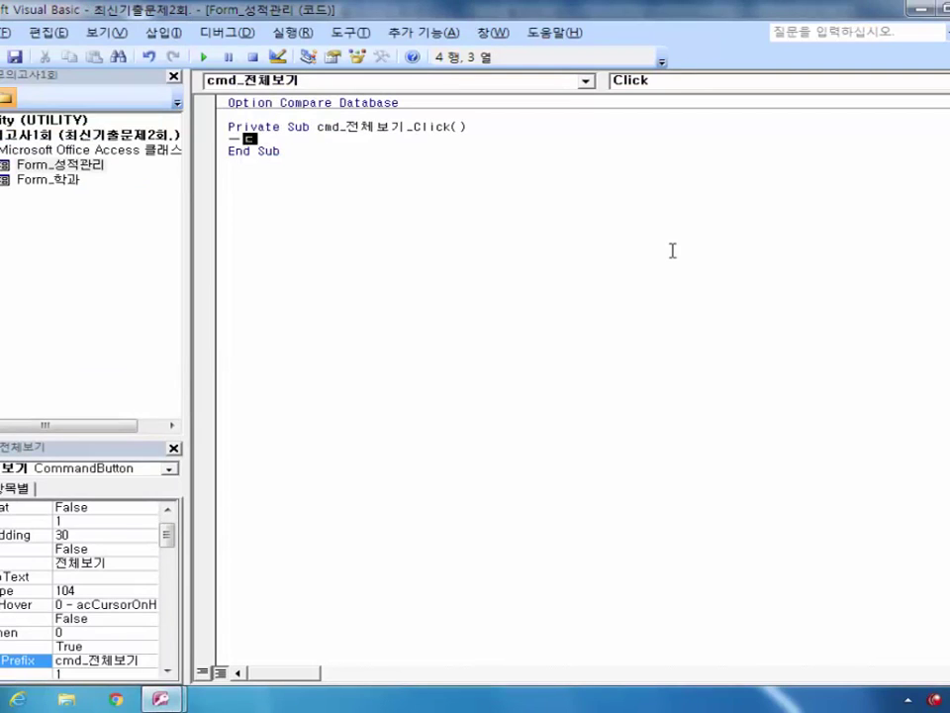
- Write Me.FilterOn = False in the cmd_전체보기_Click procedure and close the code editor
{"action": "type", "text": "me.fi"}
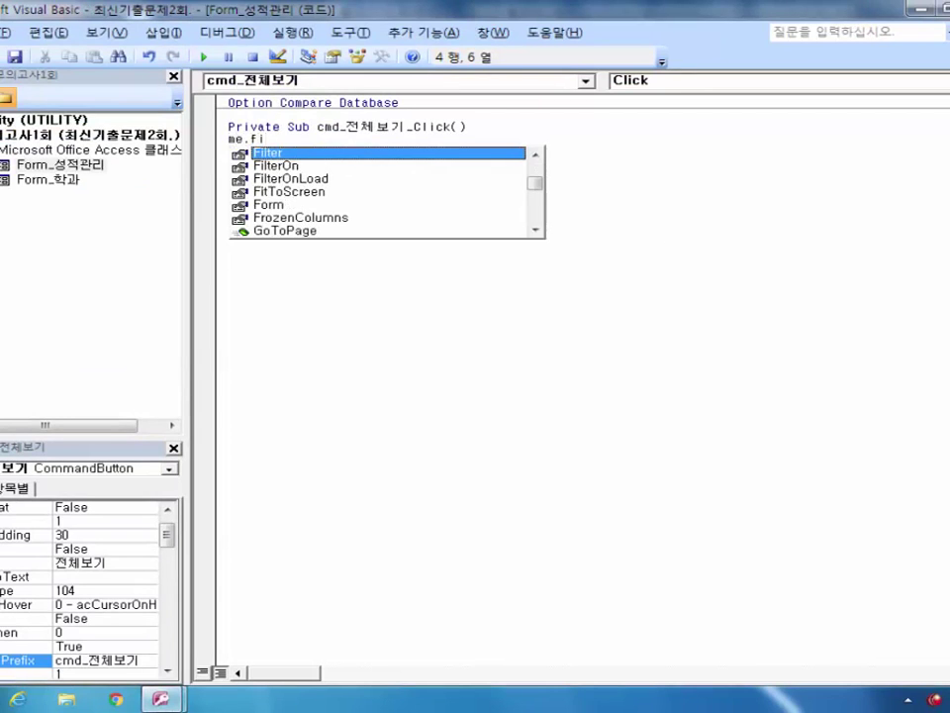
{"action": "key", "text": "Down"}
{"action": "type", "text": "="}
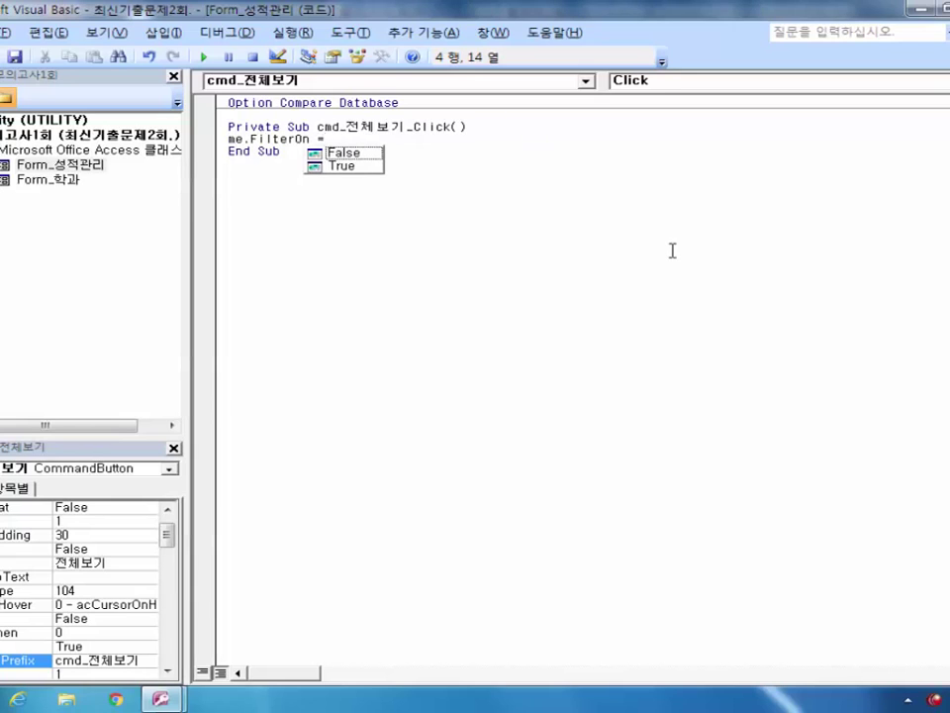
{"action": "key", "text": "Down"}
{"action": "key", "text": "Tab"}
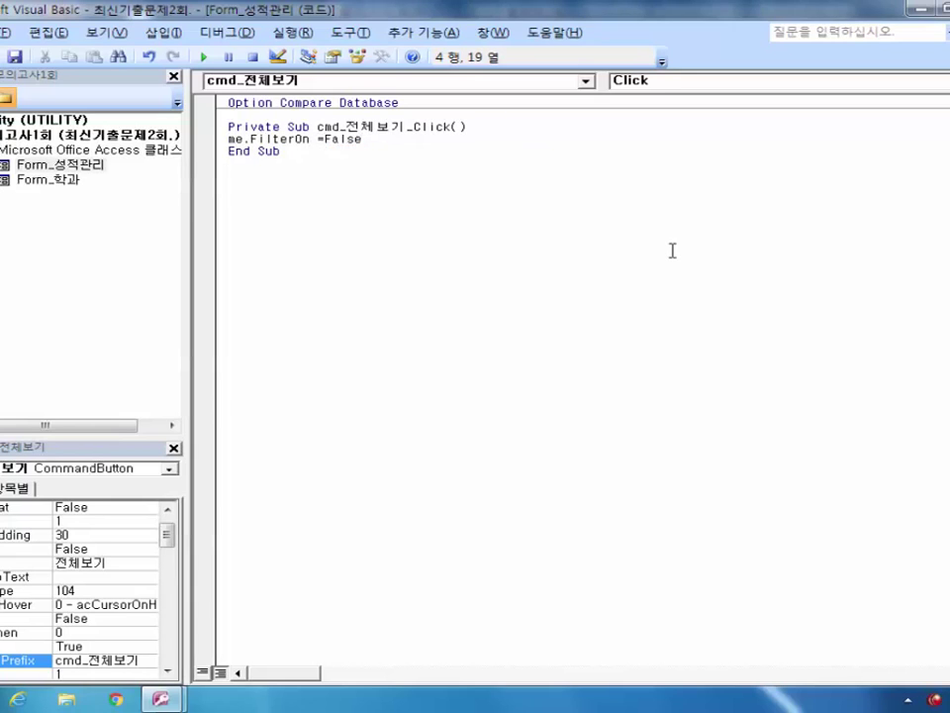
{"action": "key", "text": "Down"}
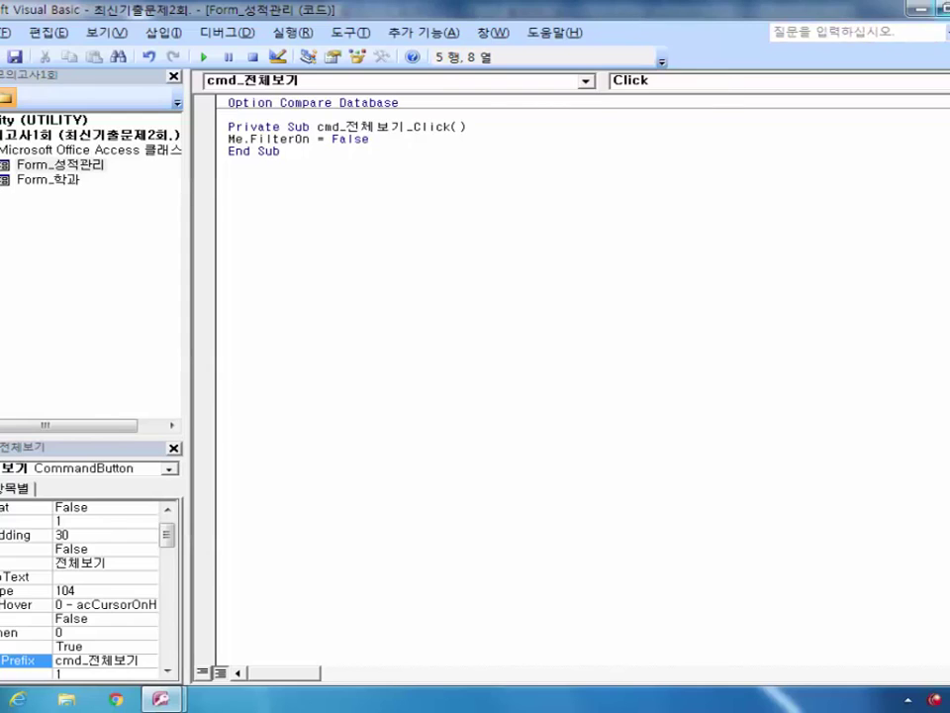
{"action": "left_click", "coordinate": [935, 9]}
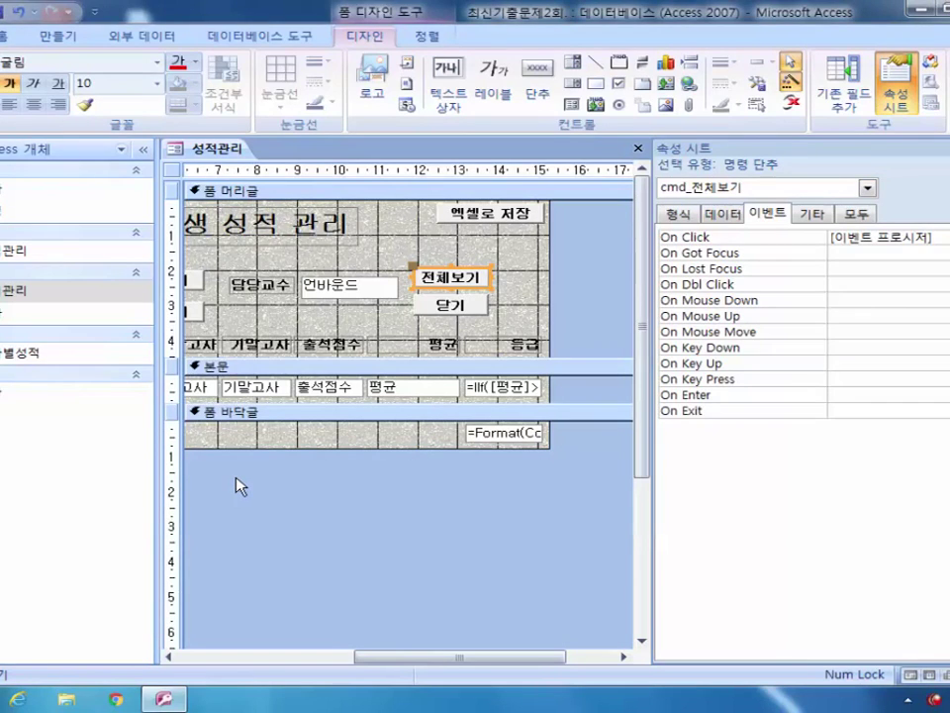
- Start a macro for the On Click event of the cmd_닫기 button with Close as its action
{"action": "left_click", "coordinate": [479, 303]}
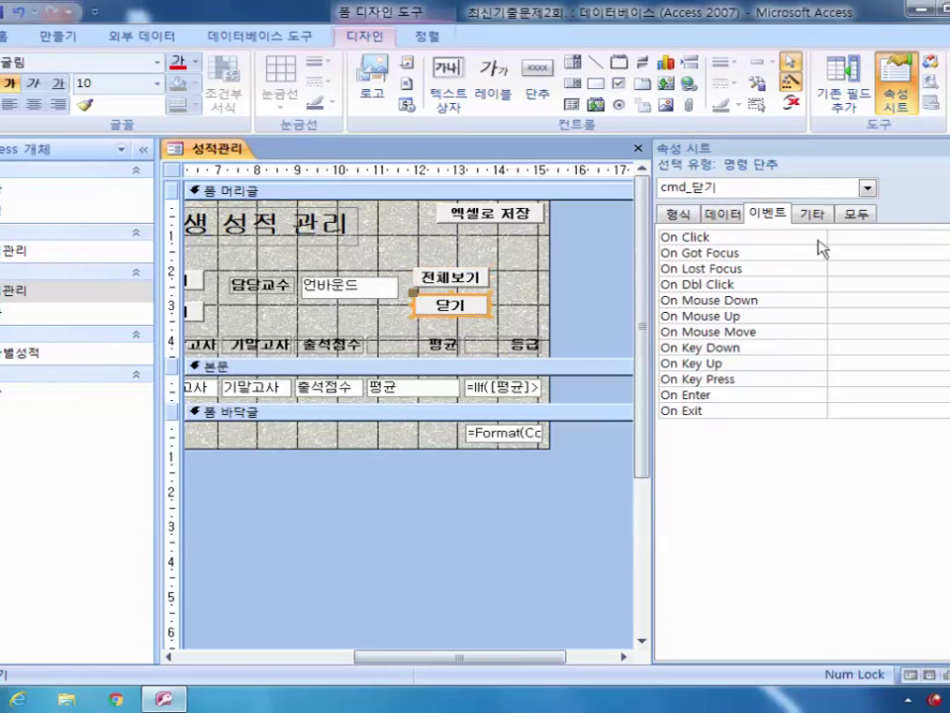
{"action": "left_click", "coordinate": [948, 236]}
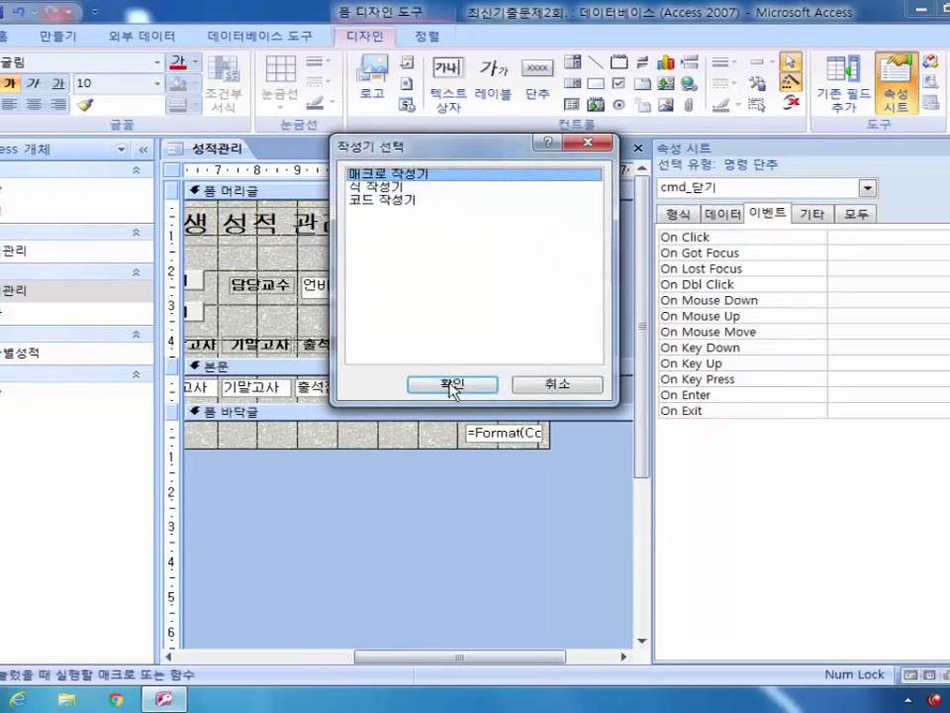
{"action": "left_click", "coordinate": [453, 385]}
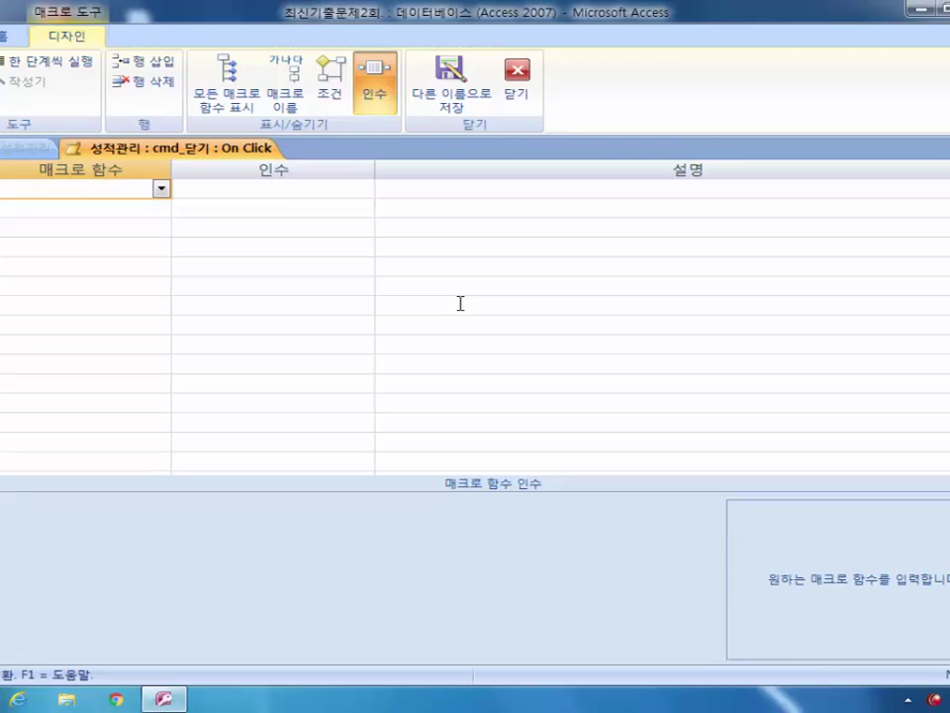
{"action": "left_click", "coordinate": [161, 188]}
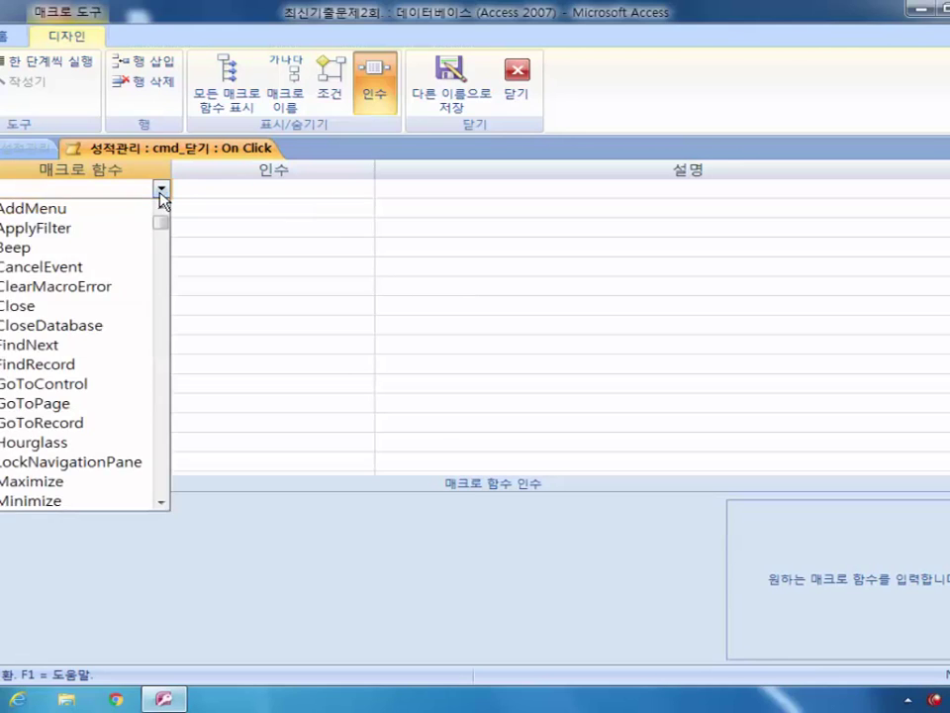
{"action": "left_click", "coordinate": [158, 305]}
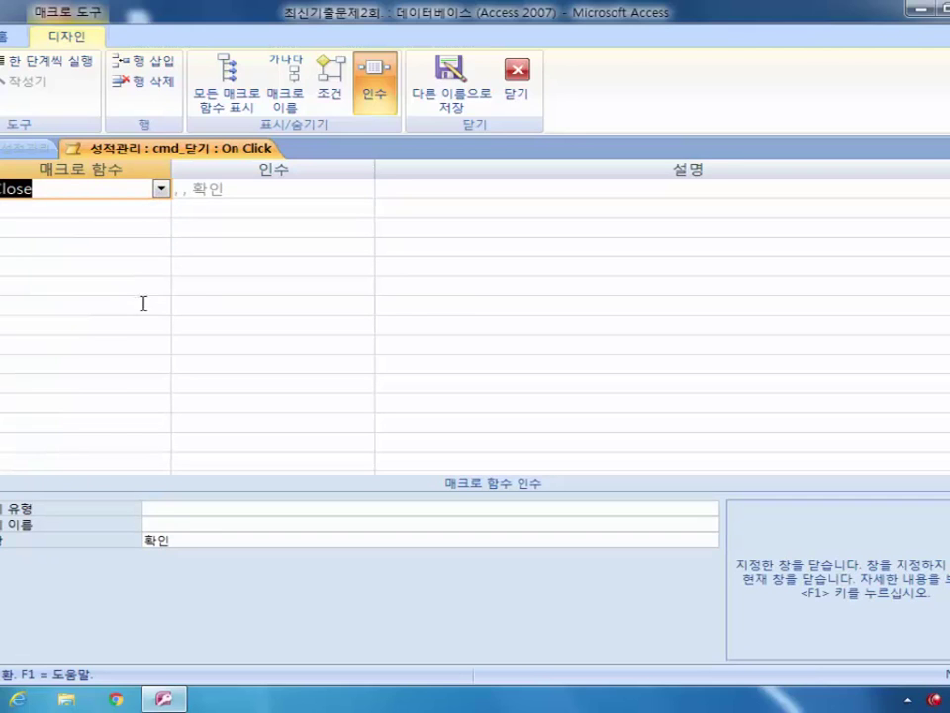
- Set the Close action's object type to 폼 and its object name to 성적관리
{"action": "left_click", "coordinate": [192, 507]}
{"action": "left_click", "coordinate": [710, 509]}
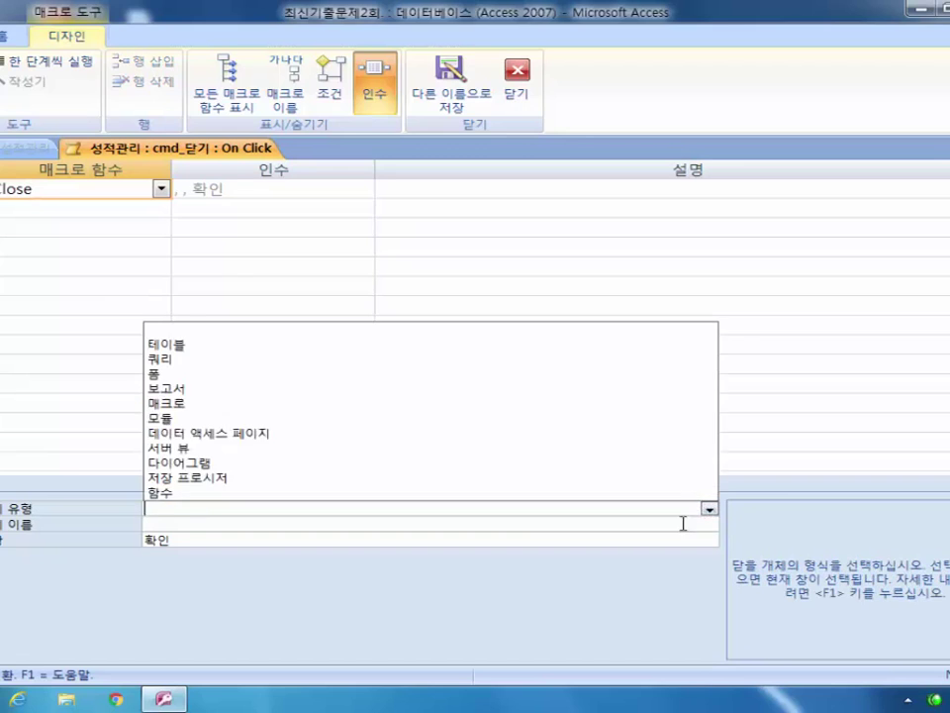
{"action": "left_click", "coordinate": [566, 376]}
{"action": "left_click", "coordinate": [472, 523]}
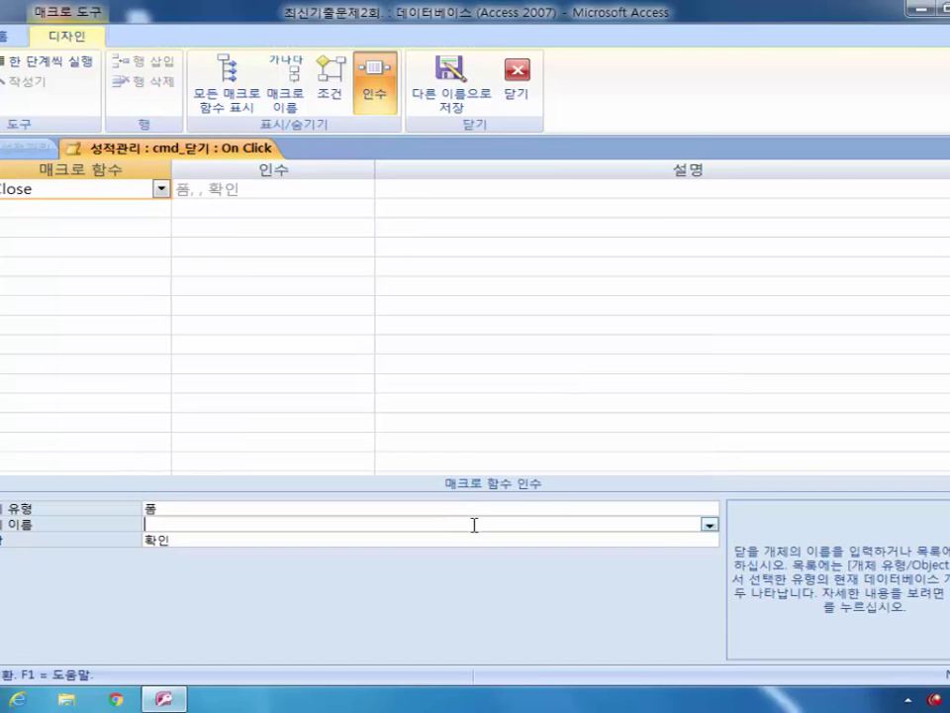
{"action": "left_click", "coordinate": [709, 523]}
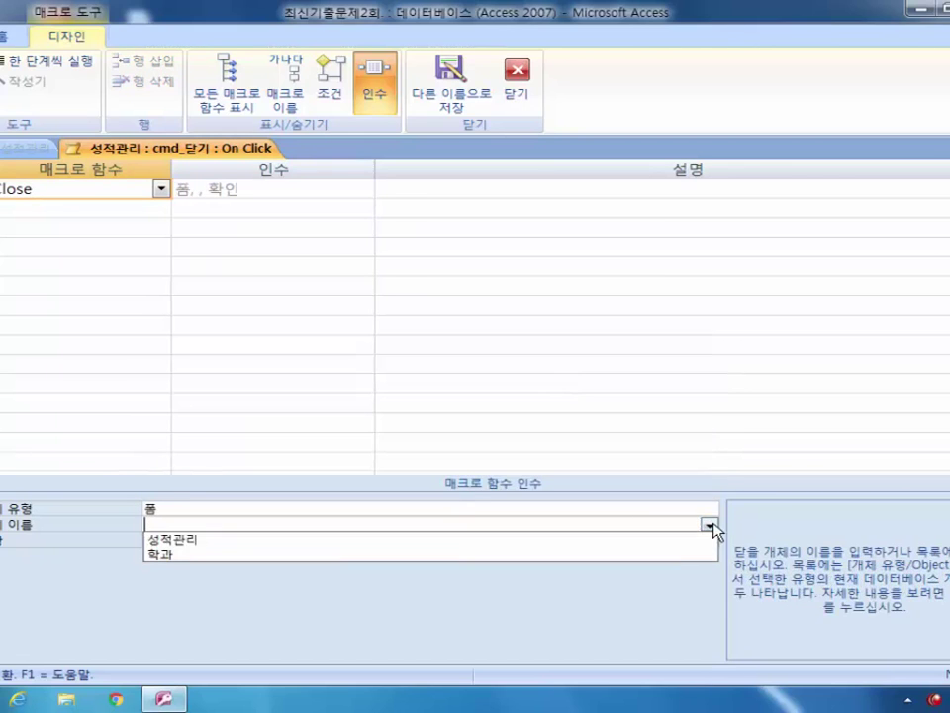
{"action": "left_click", "coordinate": [633, 543]}
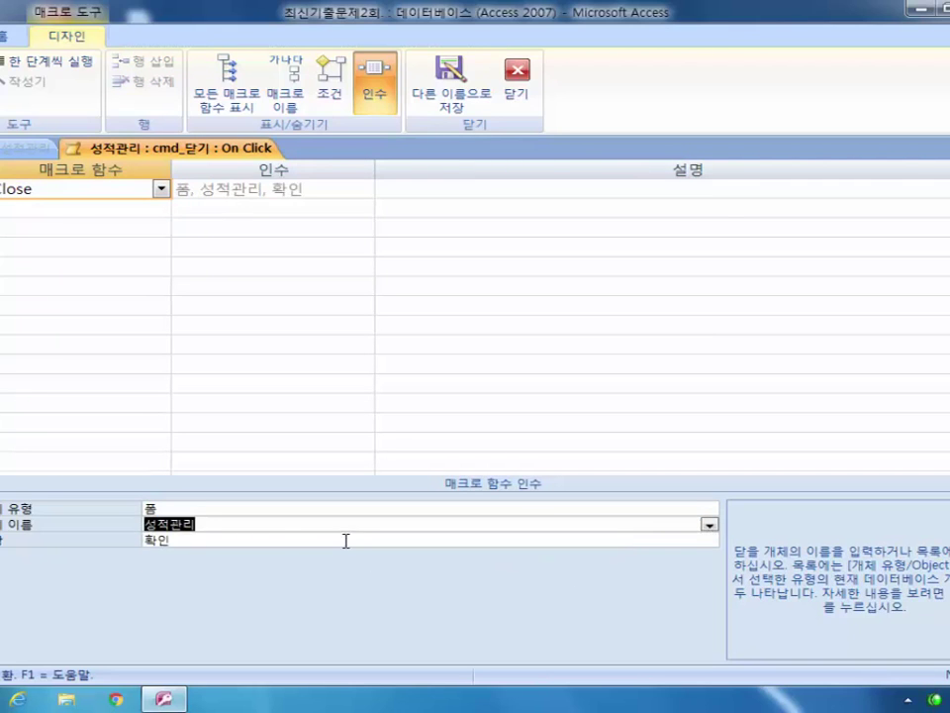
- Save the macro under the name 폼닫기 and close it, updating the On Click property of cmd_닫기
{"action": "left_click", "coordinate": [453, 89]}
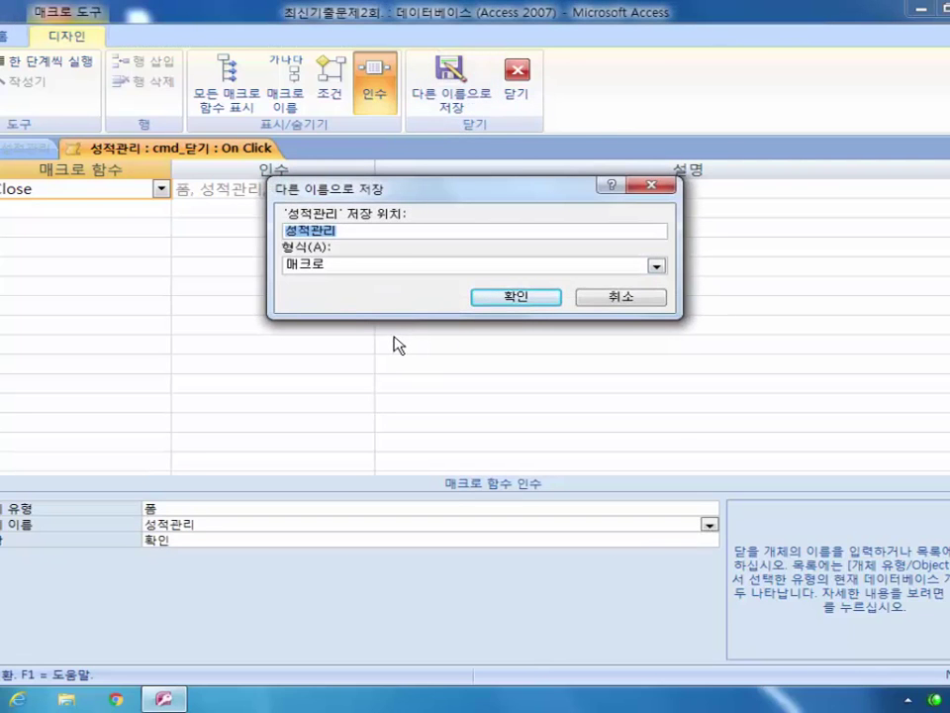
{"action": "type", "text": "폼"}
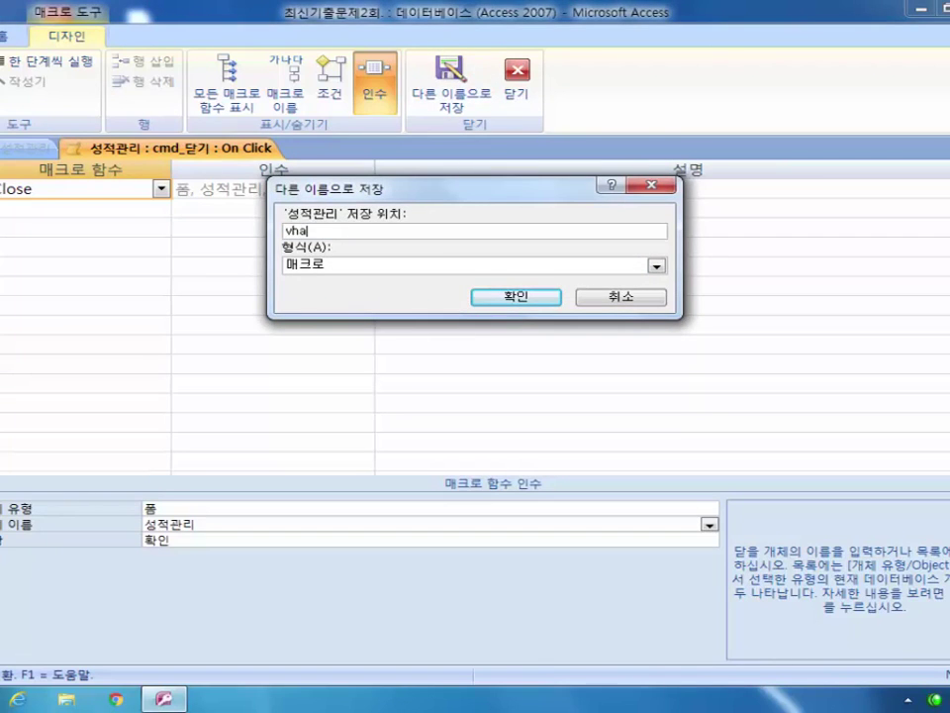
{"action": "type", "text": "닫기"}
{"action": "left_click", "coordinate": [517, 299]}
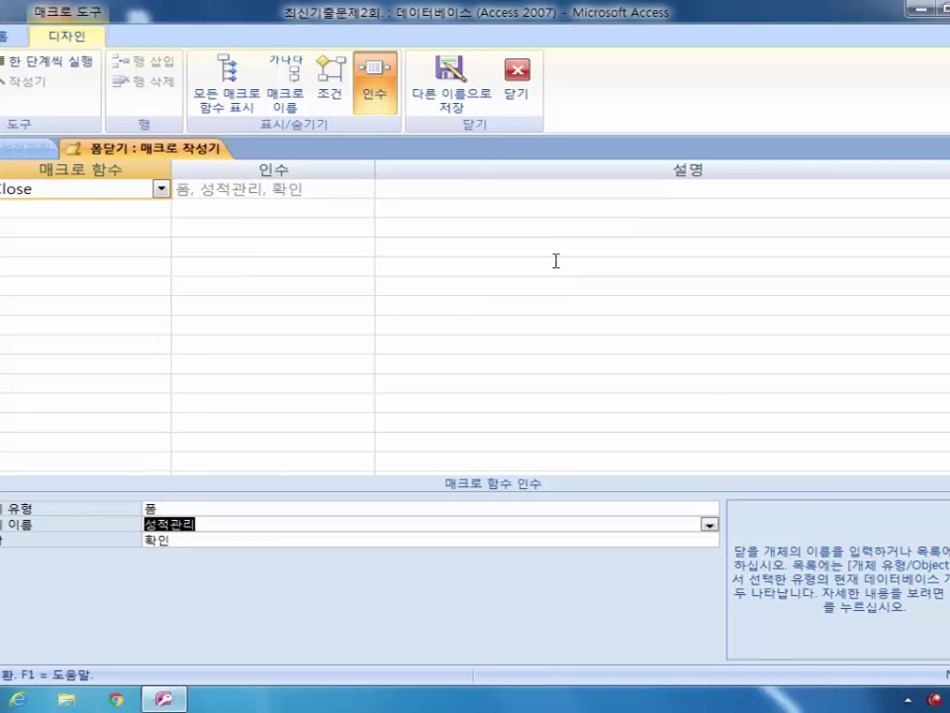
{"action": "key", "text": "ctrl+w"}
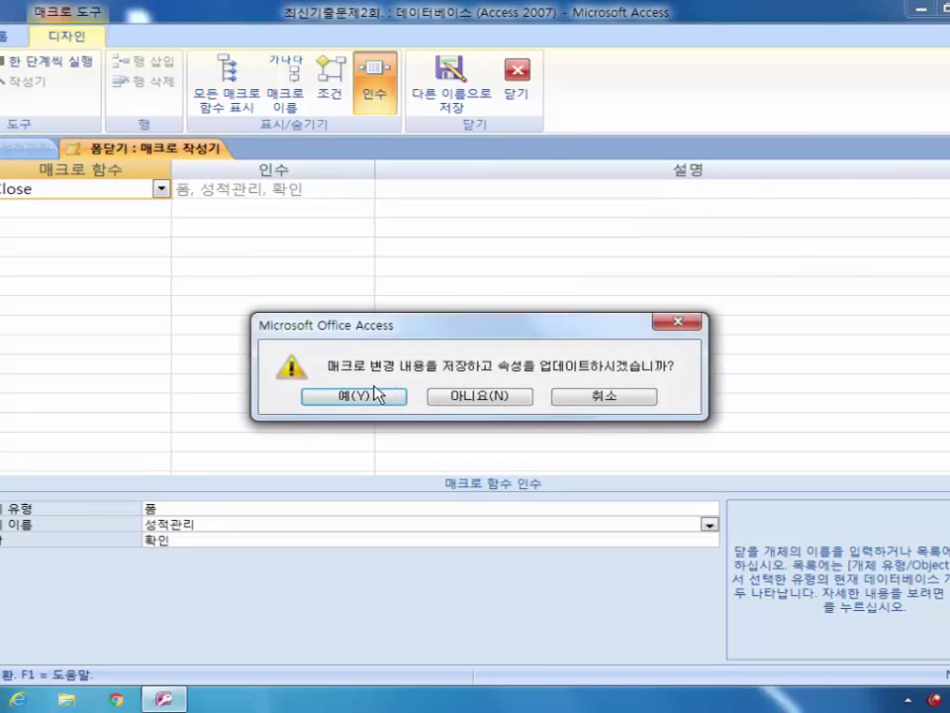
{"action": "left_click", "coordinate": [368, 398]}
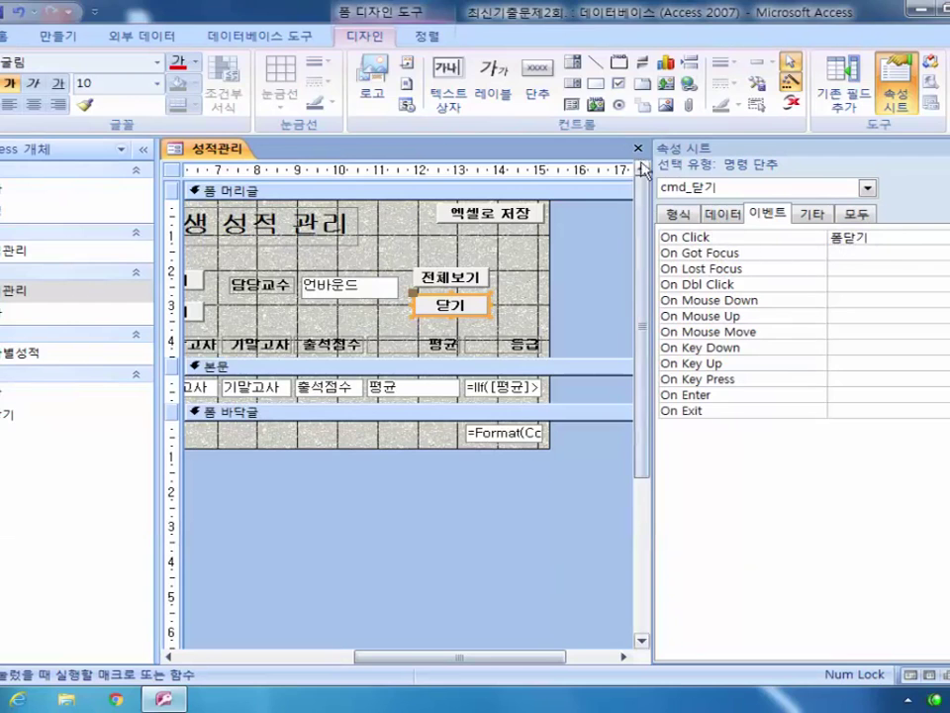
- Save and close the 성적관리 form, and open the 학과별성적 report in design view
{"action": "left_click", "coordinate": [638, 147]}
{"action": "left_click", "coordinate": [388, 395]}
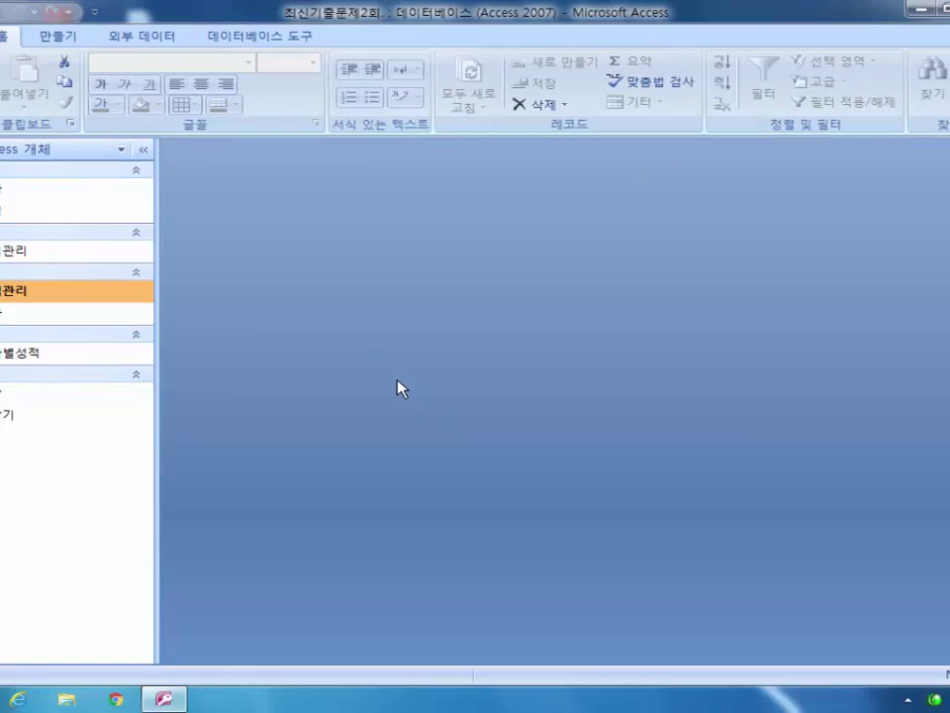
{"action": "right_click", "coordinate": [25, 357]}
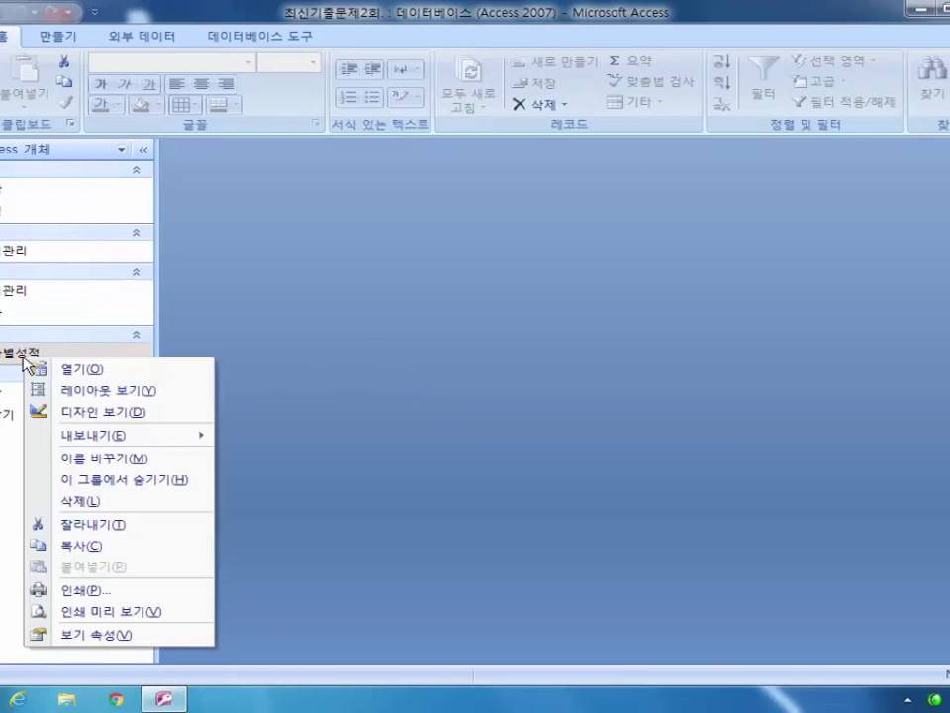
{"action": "left_click", "coordinate": [92, 412]}
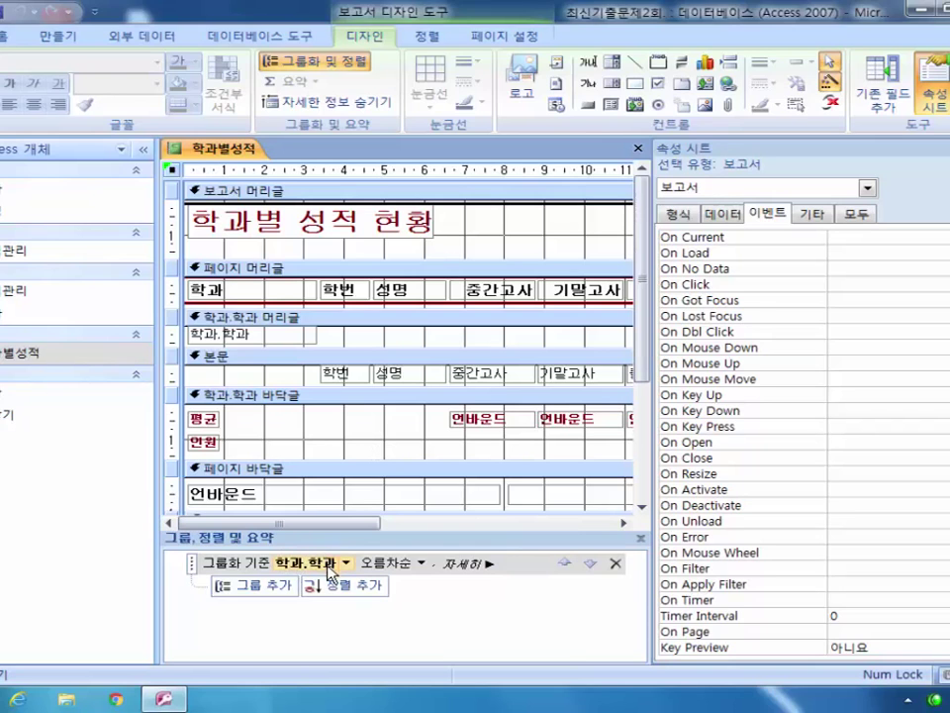
- Check the 성적관리 query's fields and add ascending sorts by 학번 and 성명 under the report's 학과.학과 group
{"action": "left_click", "coordinate": [855, 213]}
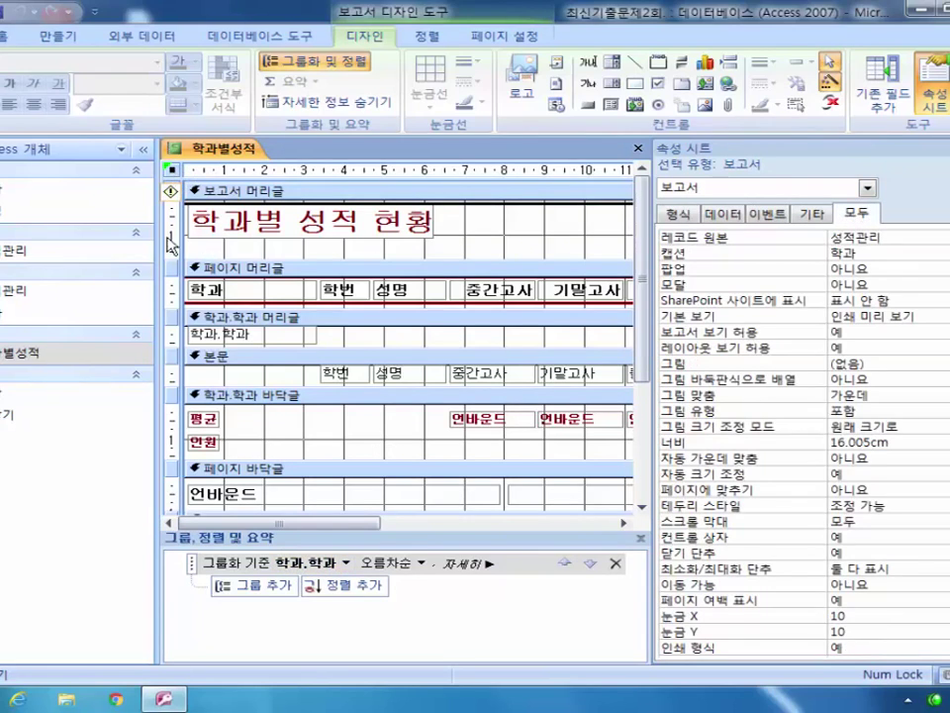
{"action": "double_click", "coordinate": [105, 252]}
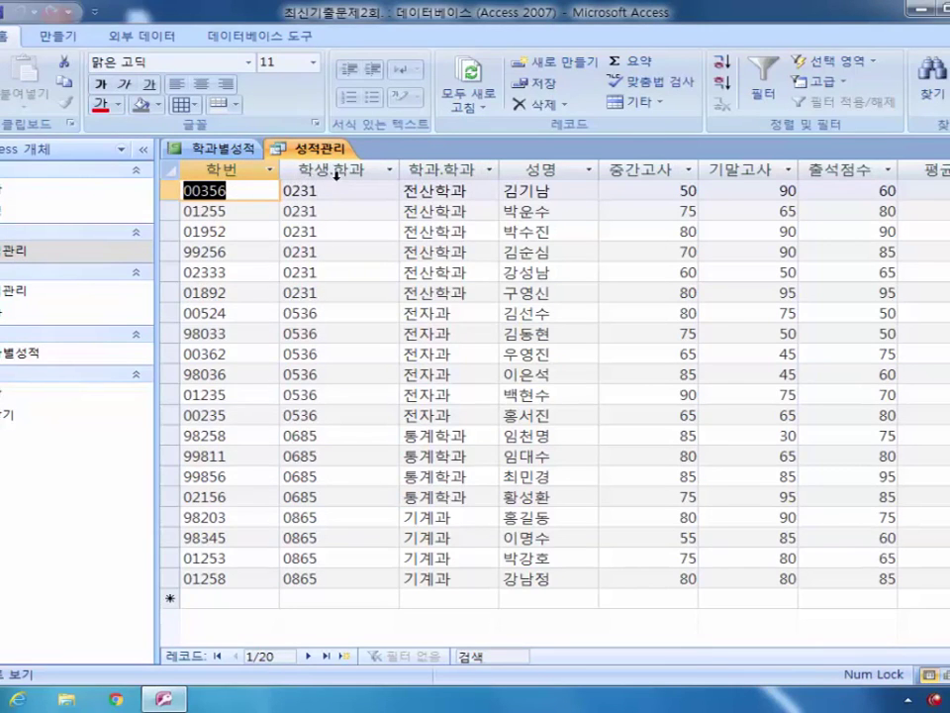
{"action": "key", "text": "ctrl+F4"}
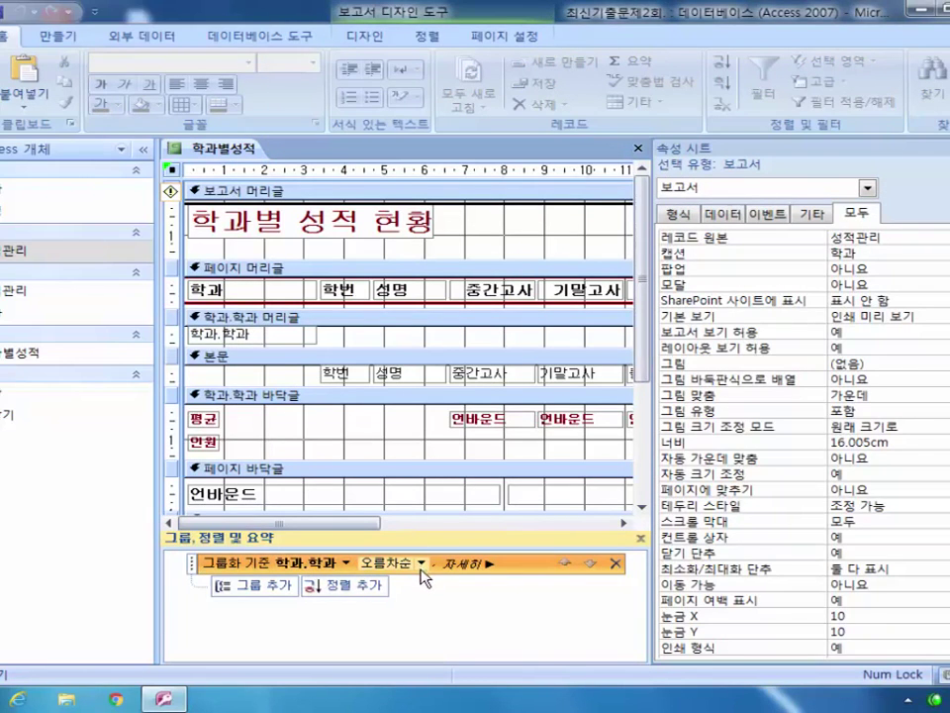
{"action": "left_click", "coordinate": [358, 587]}
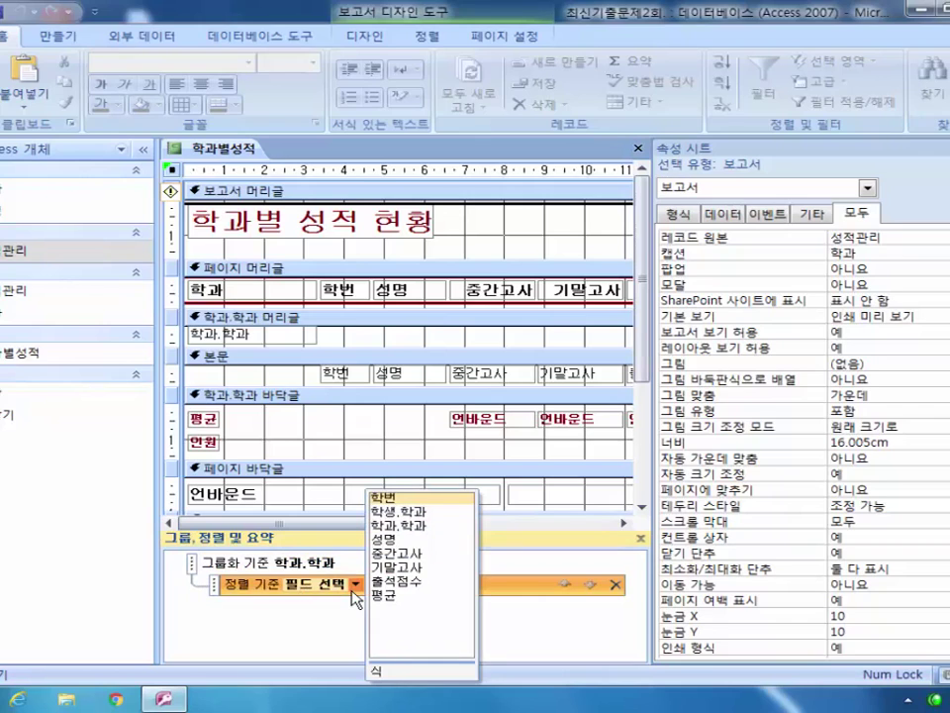
{"action": "left_click", "coordinate": [396, 497]}
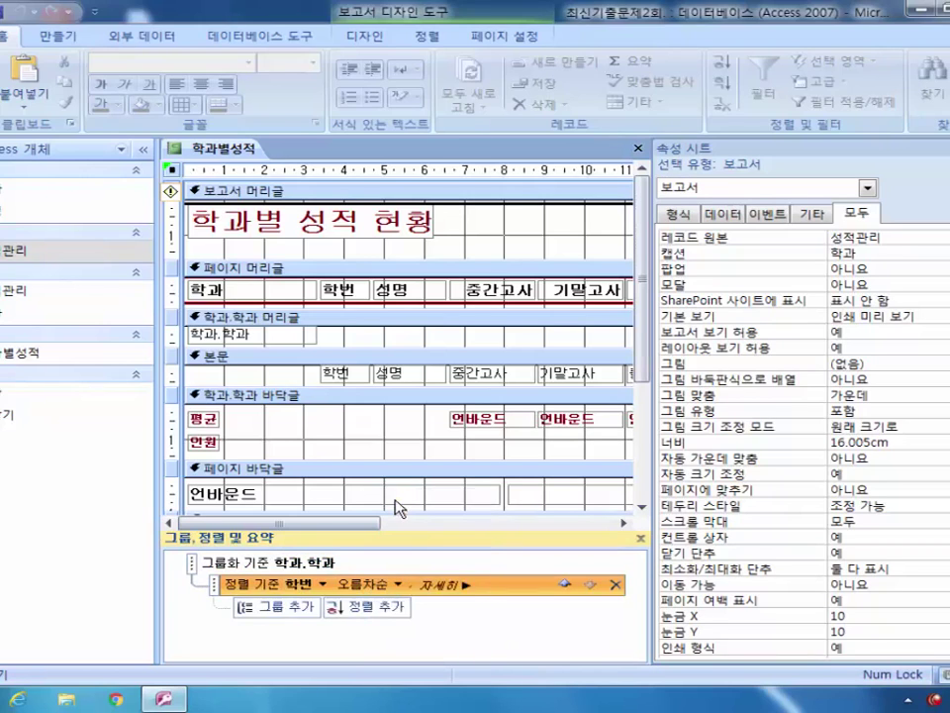
{"action": "left_click", "coordinate": [384, 611]}
{"action": "left_click", "coordinate": [454, 537]}
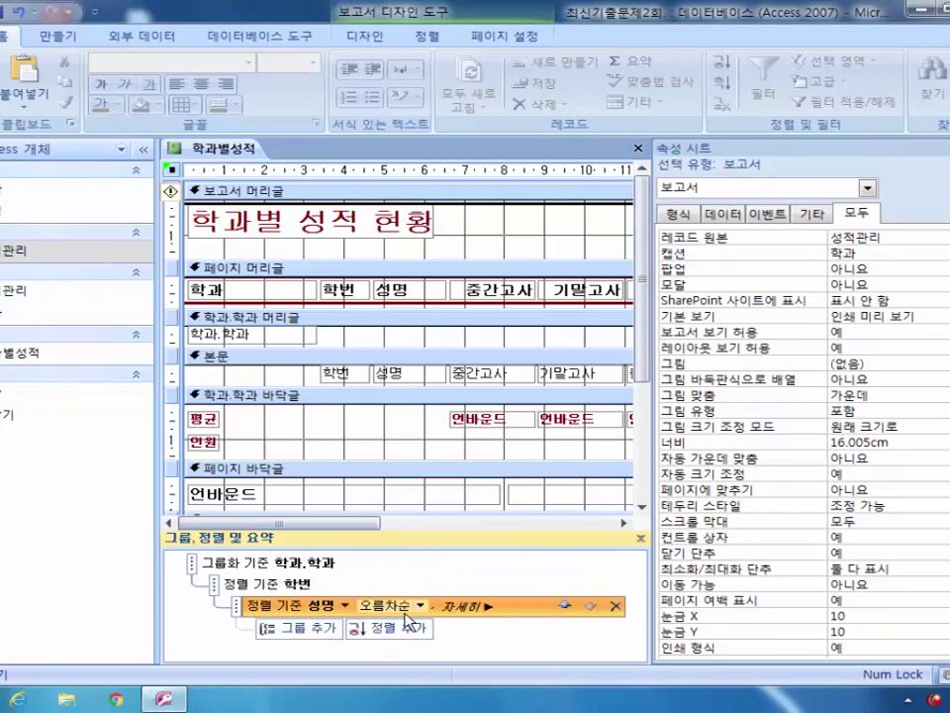
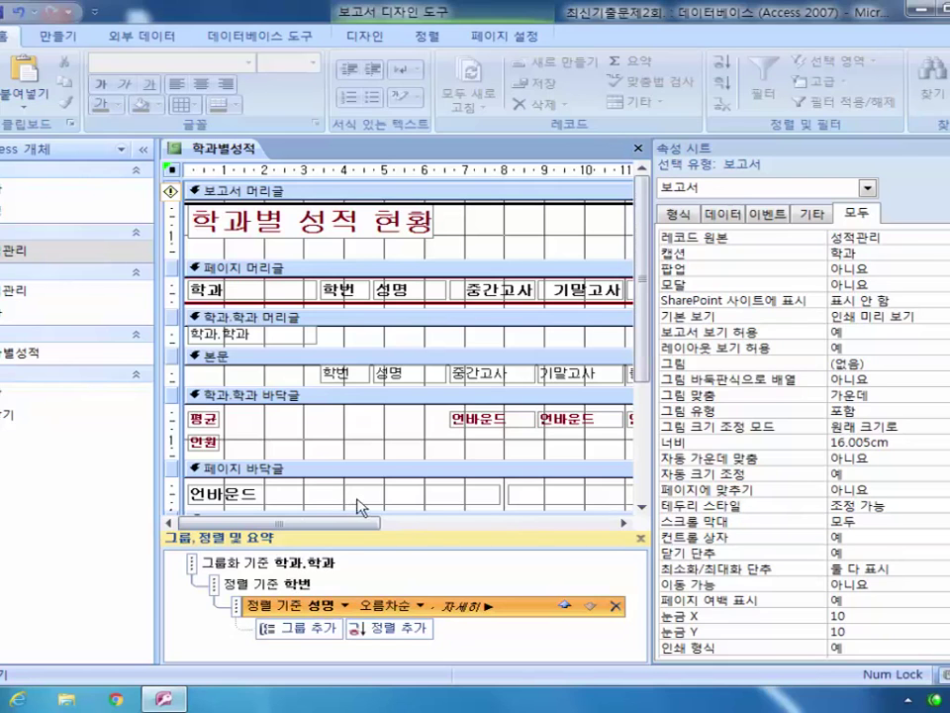
- Set the control source of txt_중간고사평균 in the 학과.학과 footer to =avg([중간고사])
{"action": "left_click", "coordinate": [492, 419]}
{"action": "left_click_drag", "start_coordinate": [351, 524], "coordinate": [444, 526]}
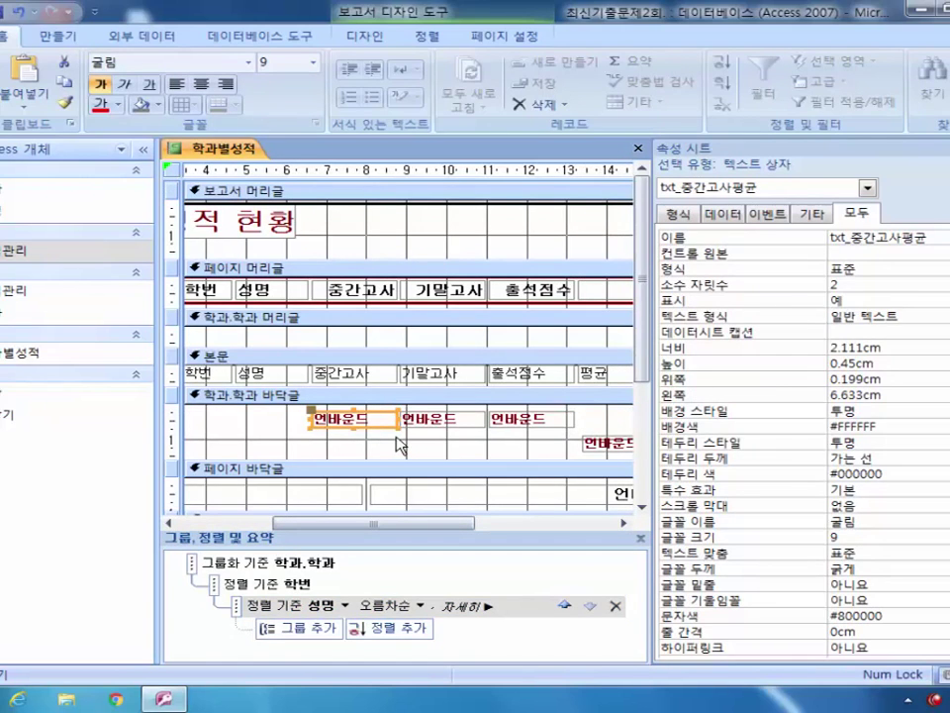
{"action": "left_click", "coordinate": [852, 257]}
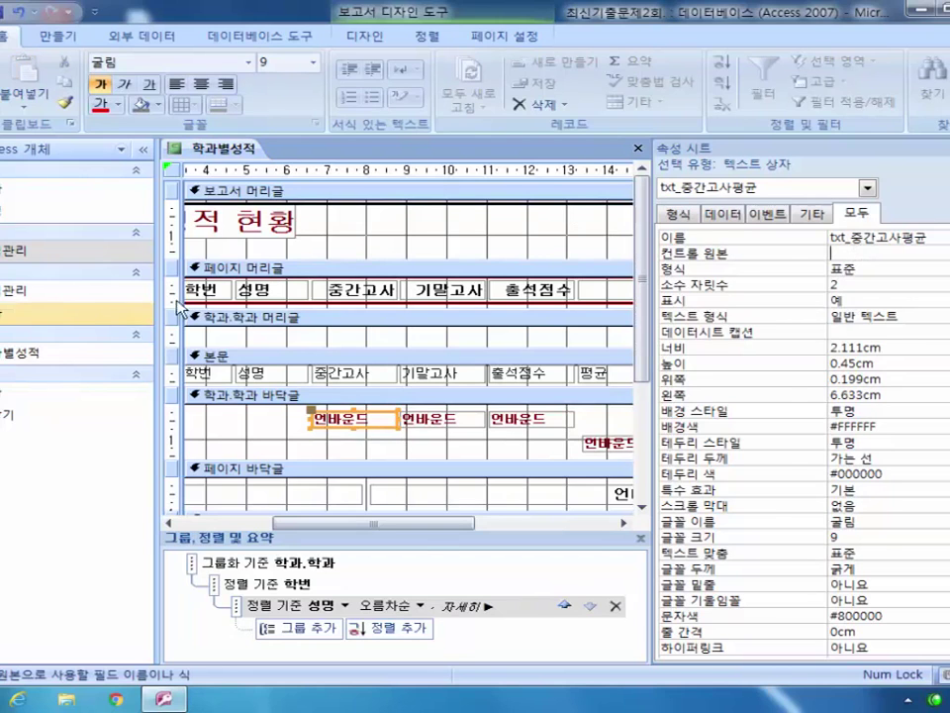
{"action": "double_click", "coordinate": [19, 253]}
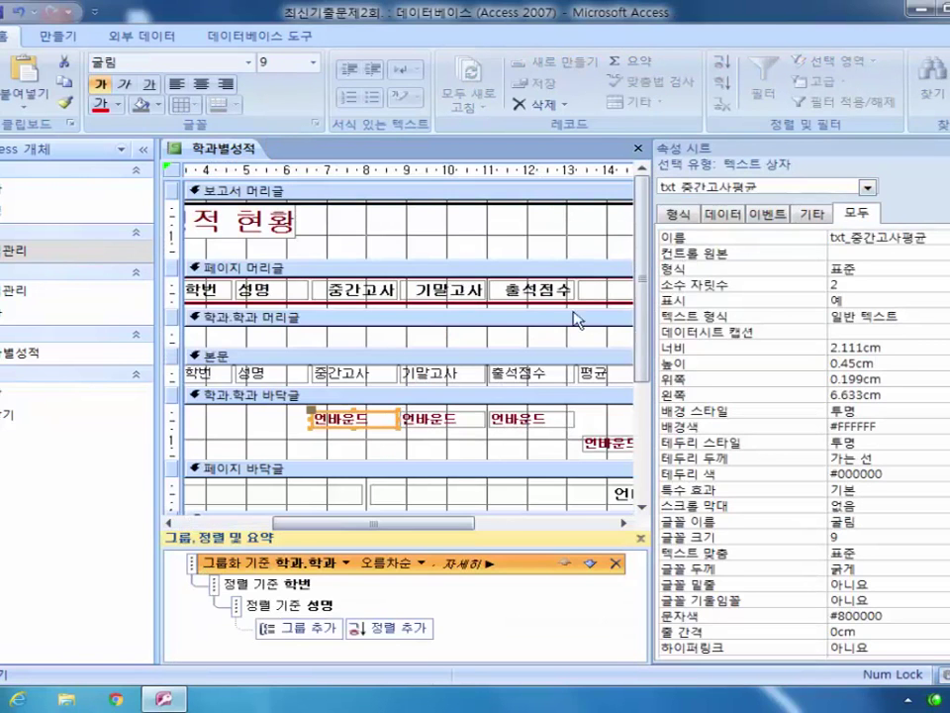
{"action": "left_click", "coordinate": [847, 255]}
{"action": "type", "text": "="}
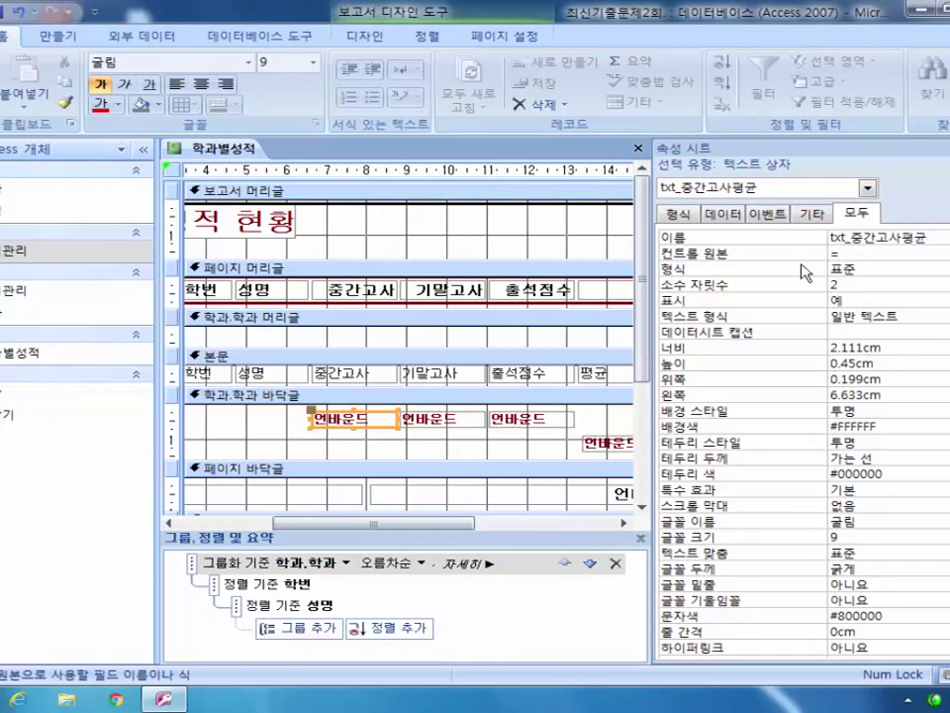
{"action": "type", "text": "avg([중간고사])"}
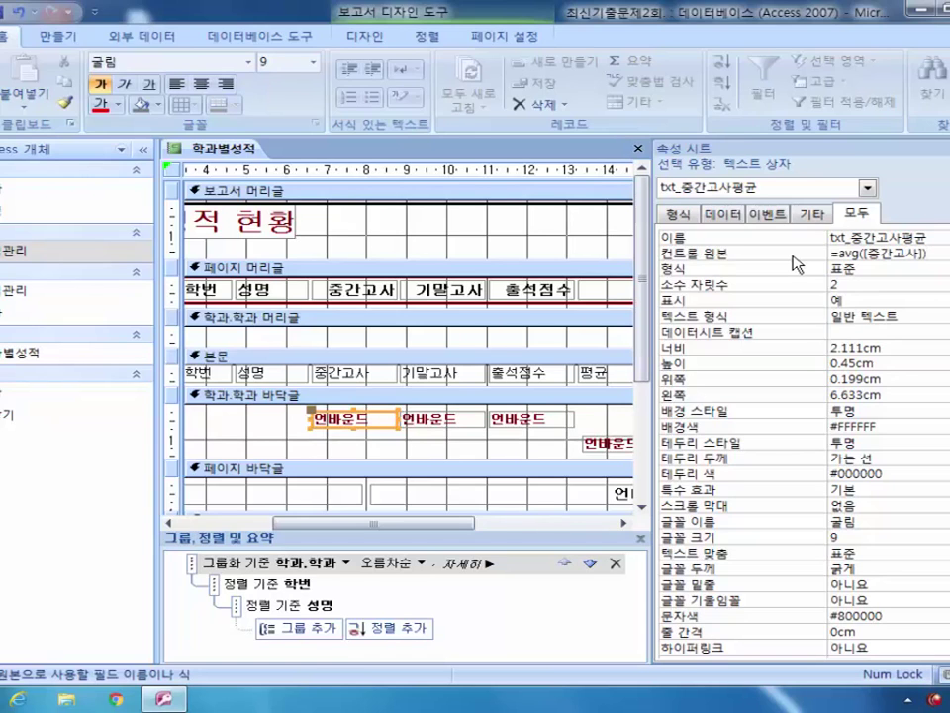
- Set the control source of txt_기말고사평균 in the 학과.학과 footer to =avg([기말고사])
{"action": "left_click", "coordinate": [445, 424]}
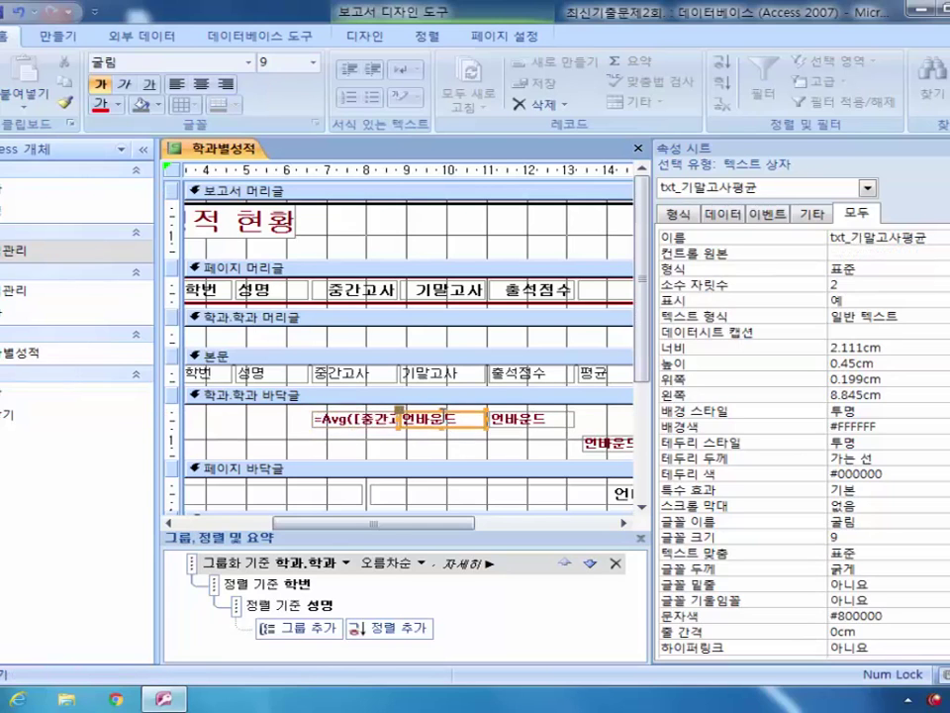
{"action": "left_click", "coordinate": [859, 255]}
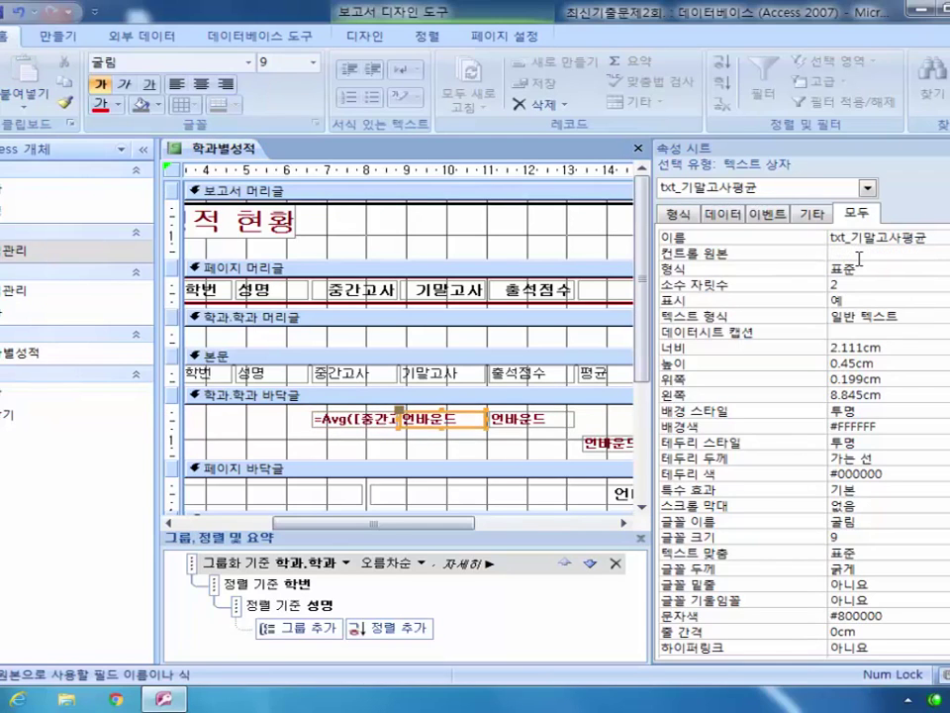
{"action": "type", "text": "=a"}
{"action": "type", "text": "vg"}
{"action": "type", "text": "(["}
{"action": "type", "text": "기마"}
{"action": "type", "text": "고사]"}
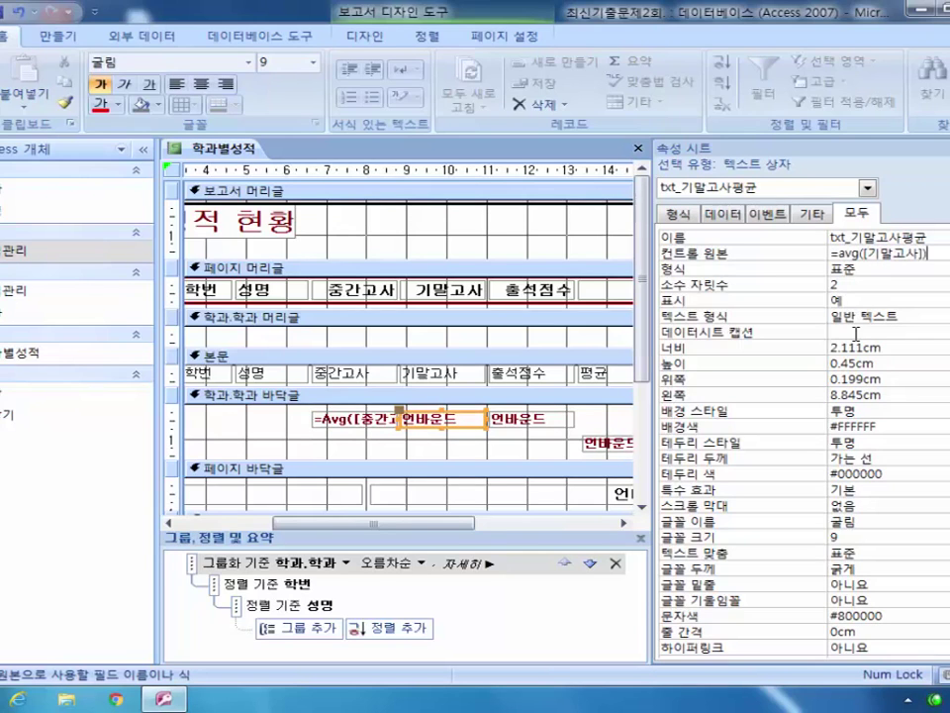
- Set the control source of txt_출석점수평균 in the 학과.학과 footer to =avg([출석점수])
{"action": "left_click", "coordinate": [541, 418]}
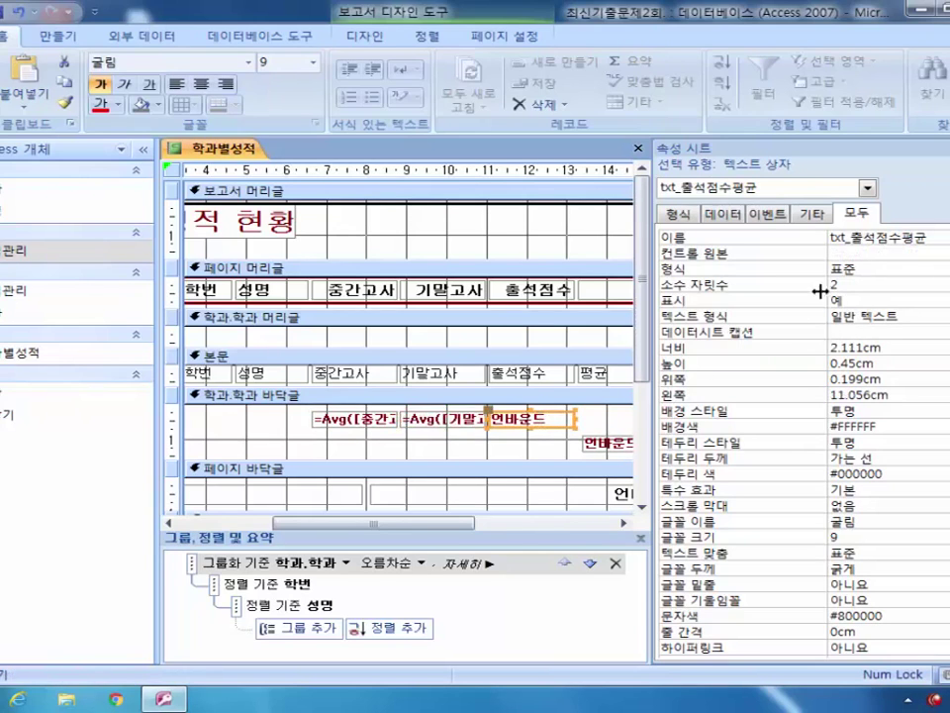
{"action": "left_click", "coordinate": [873, 252]}
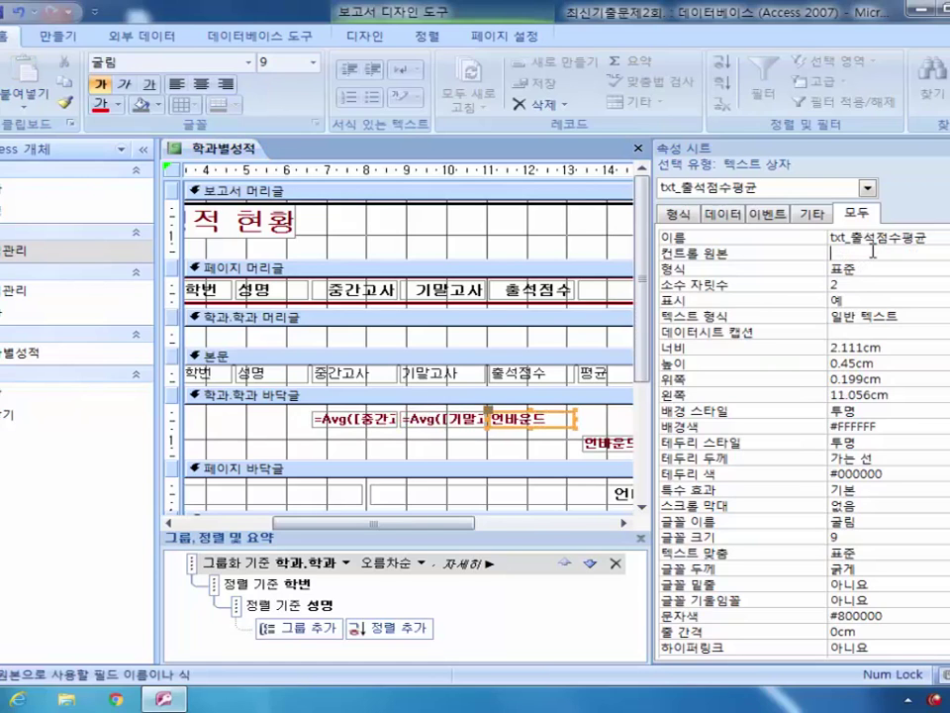
{"action": "type", "text": "=avg([출석점수"}
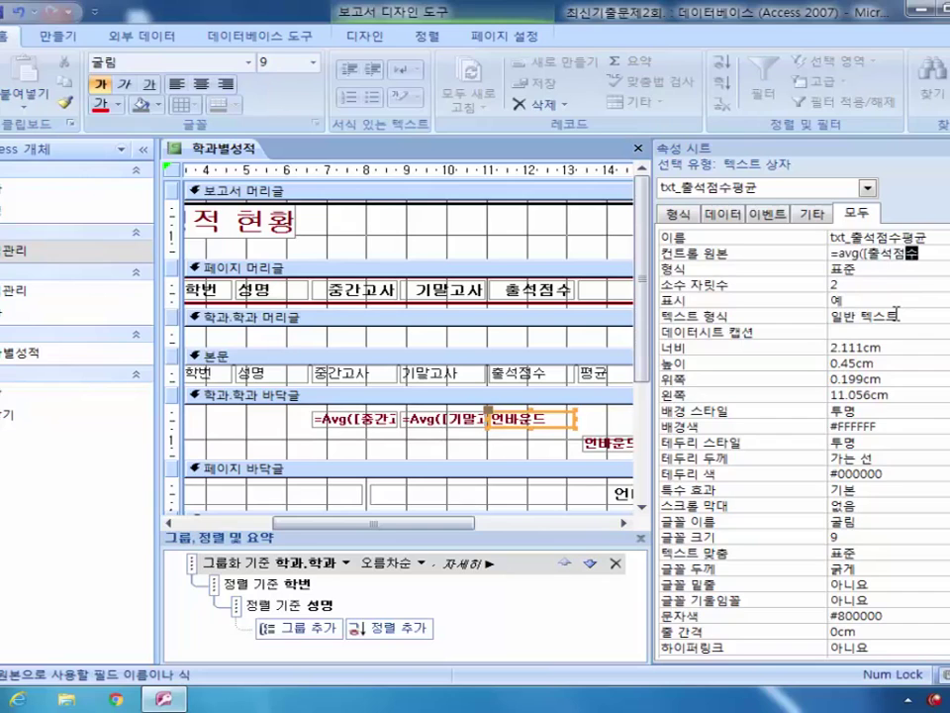
{"action": "key", "text": "Hangul"}
{"action": "type", "text": "])"}
- Set the control source of txt_인원 in the 학과.학과 footer to =count(*)
{"action": "left_click_drag", "start_coordinate": [403, 527], "coordinate": [517, 527]}
{"action": "left_click", "coordinate": [454, 445]}
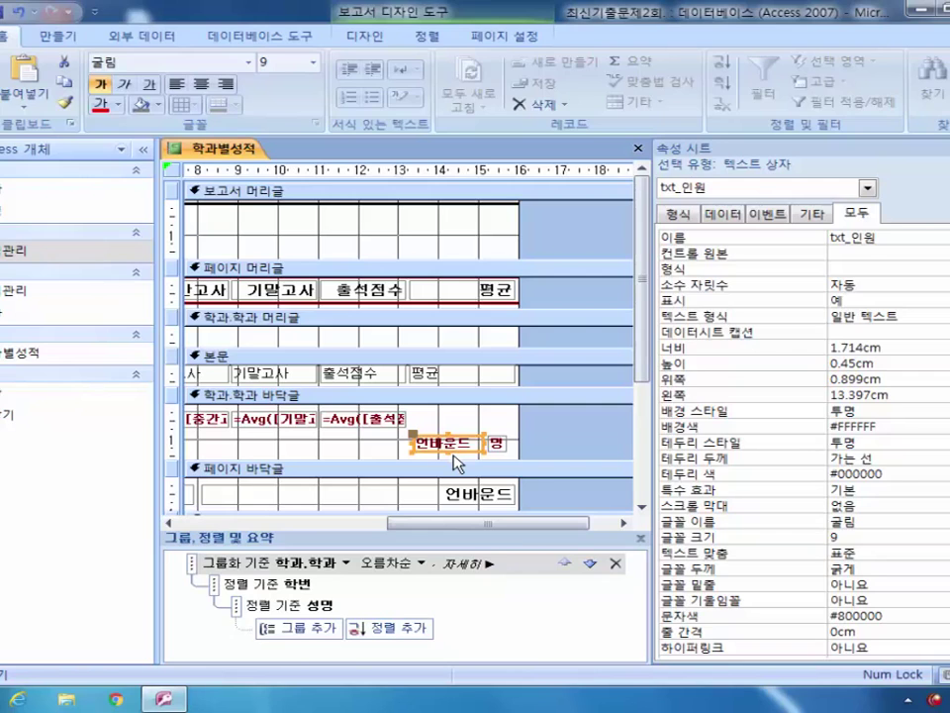
{"action": "left_click", "coordinate": [867, 253]}
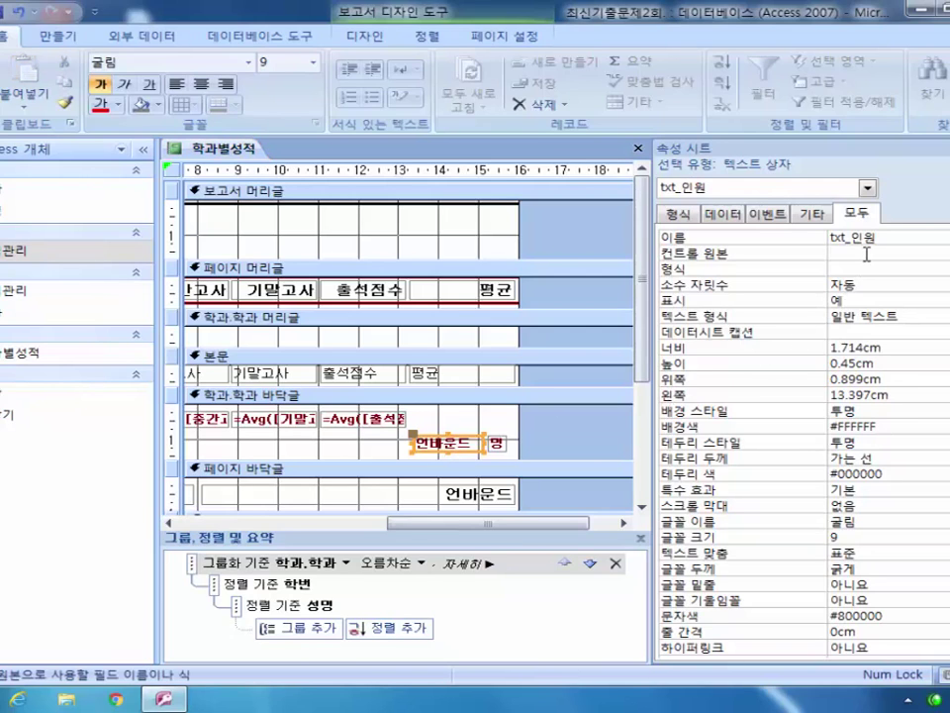
{"action": "type", "text": "=count(*)"}
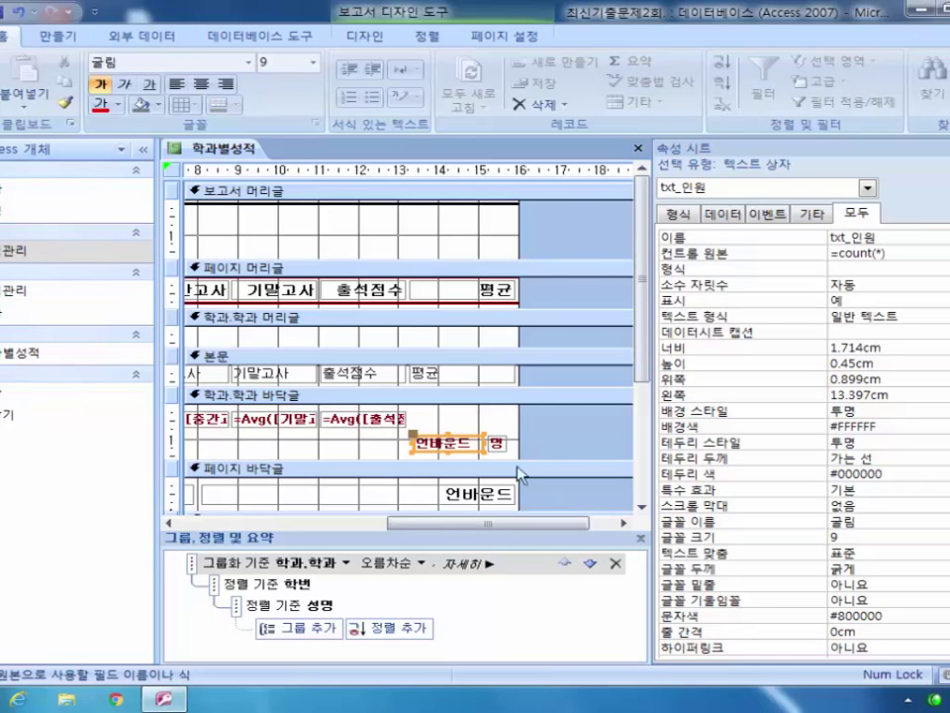
- Set the control source of txt_날짜 in the page footer to =now()
{"action": "left_click_drag", "start_coordinate": [443, 530], "coordinate": [265, 534]}
{"action": "left_click", "coordinate": [287, 492]}
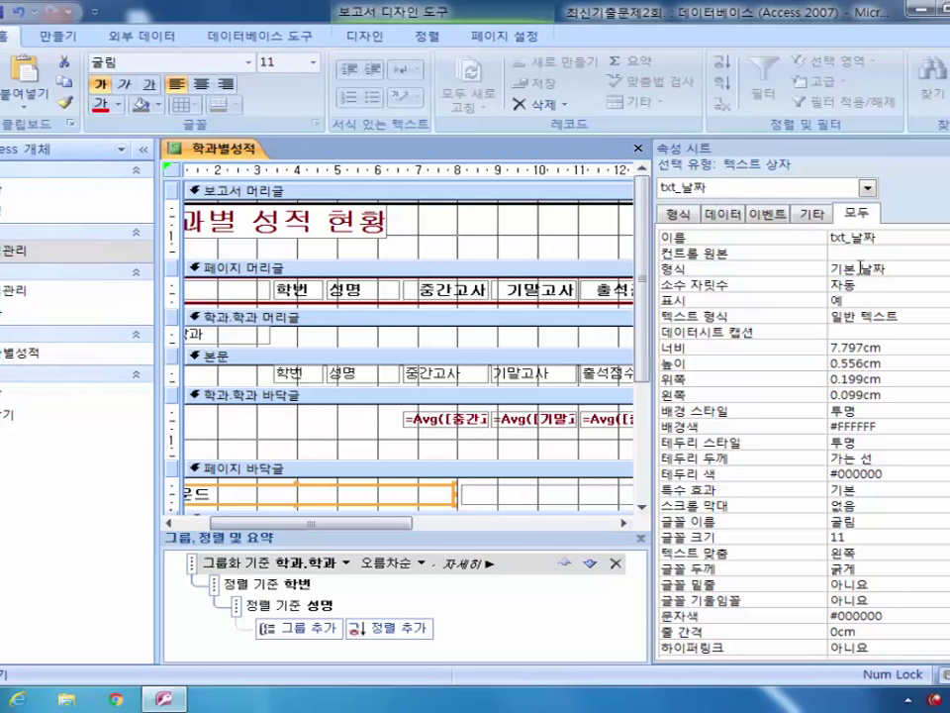
{"action": "left_click", "coordinate": [842, 256]}
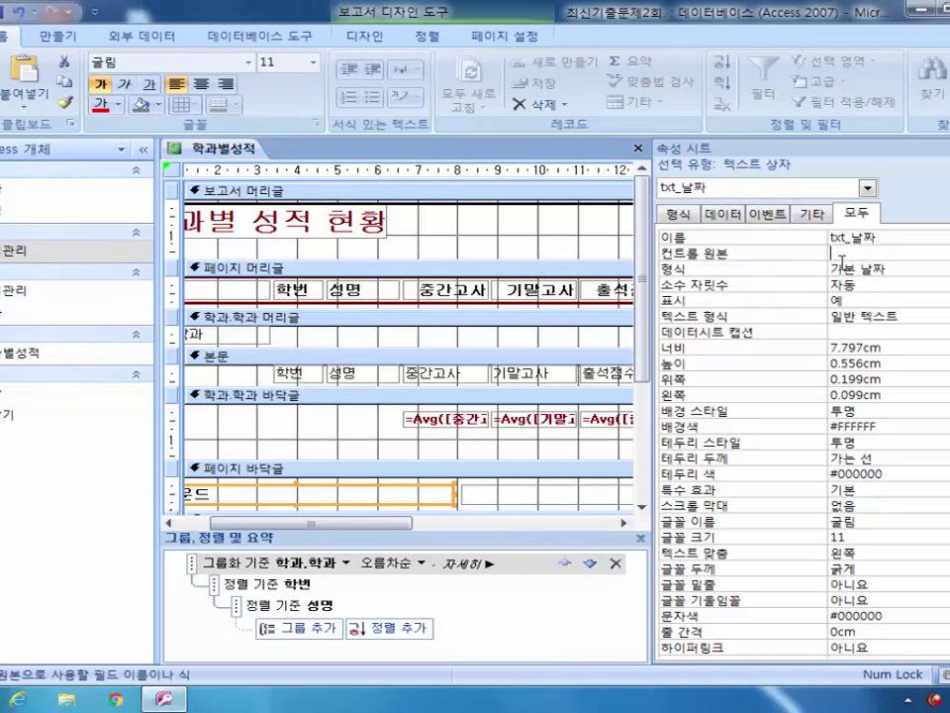
{"action": "type", "text": "=now()"}
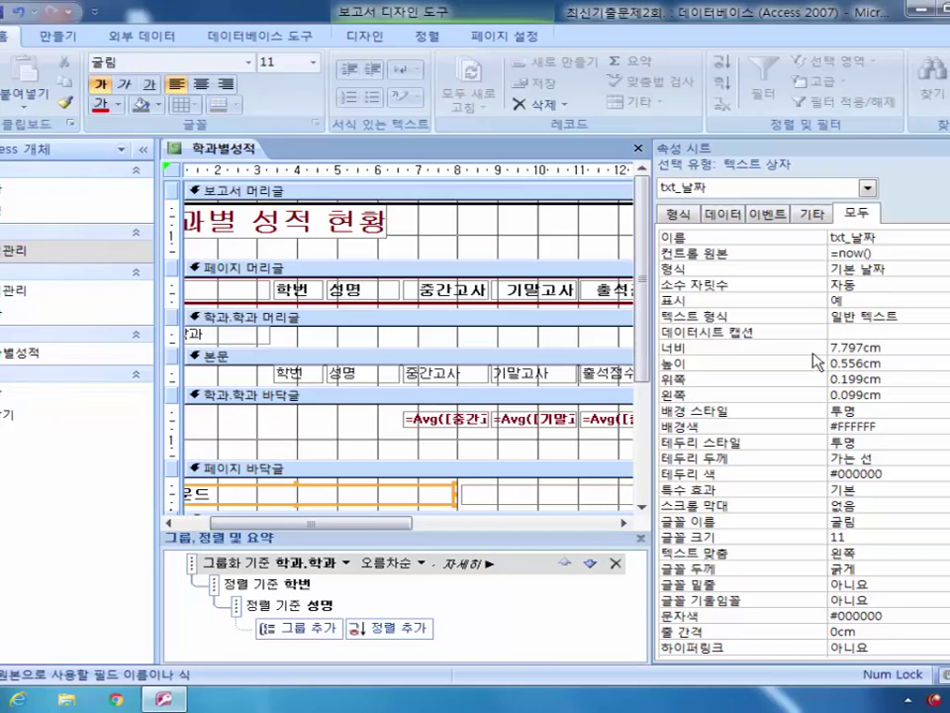
- Review the display format options for txt_날짜 and select 기본 날짜
{"action": "left_click", "coordinate": [897, 268]}
{"action": "left_click_drag", "start_coordinate": [655, 230], "coordinate": [434, 356]}
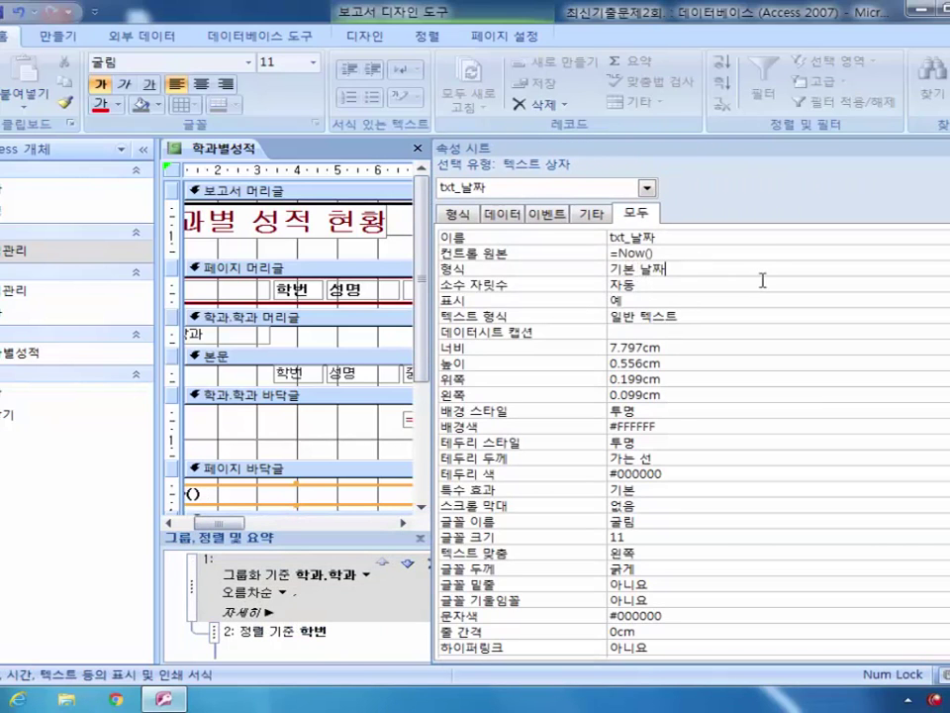
{"action": "key", "text": "alt+Down"}
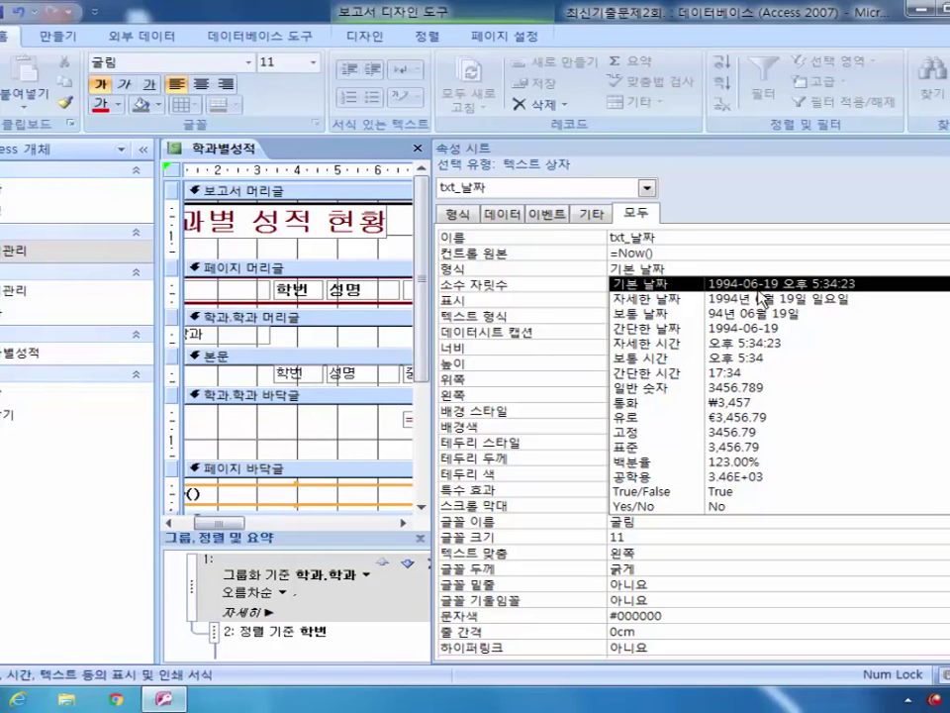
{"action": "left_click", "coordinate": [820, 283]}
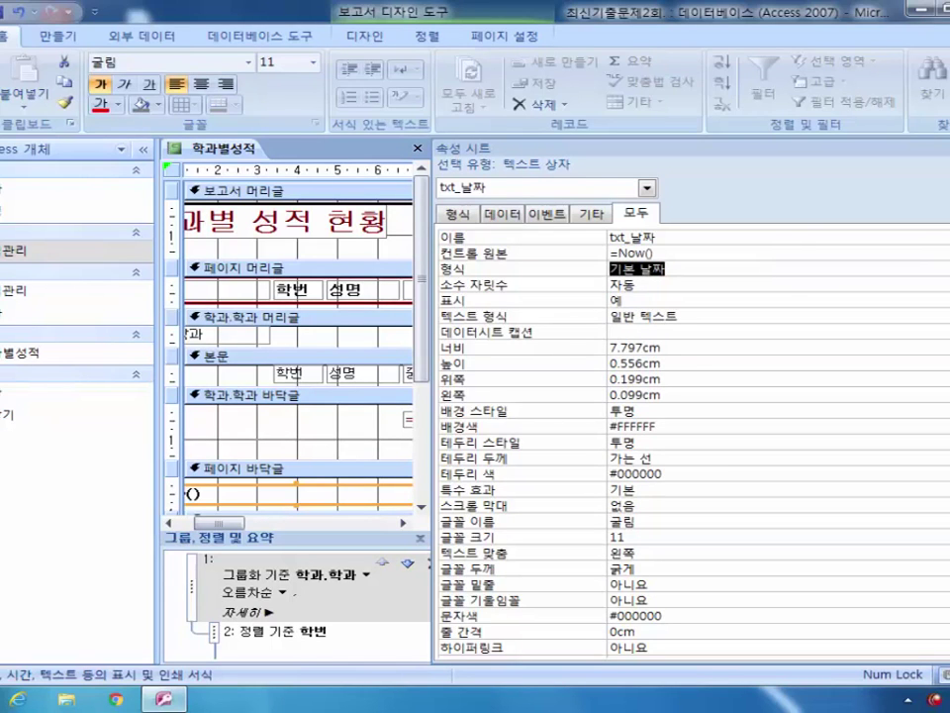
{"action": "key", "text": "alt+Down"}
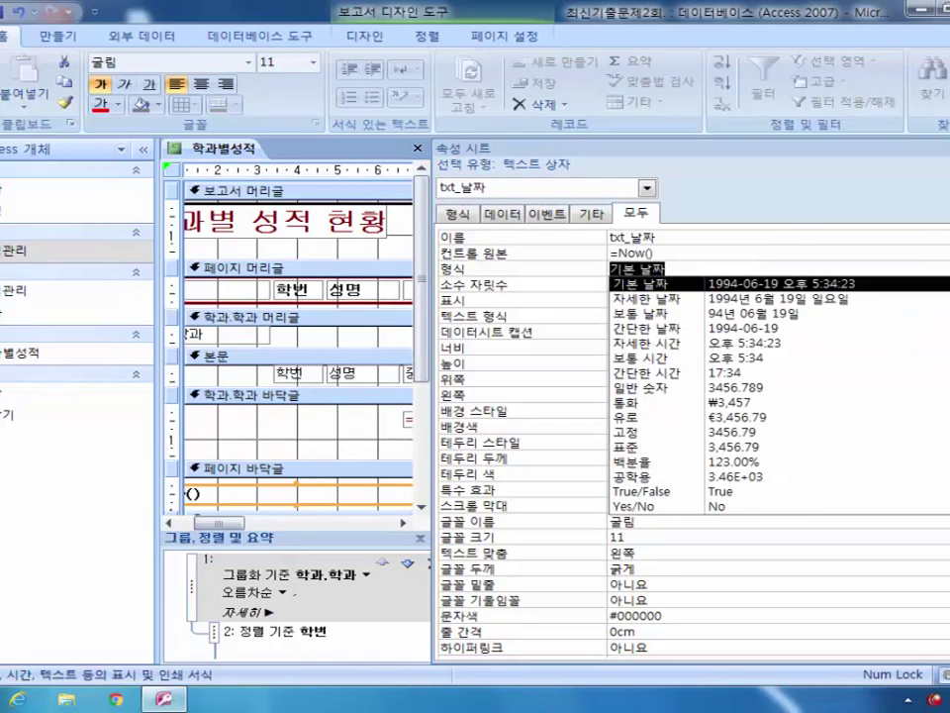
{"action": "key", "text": "Return"}
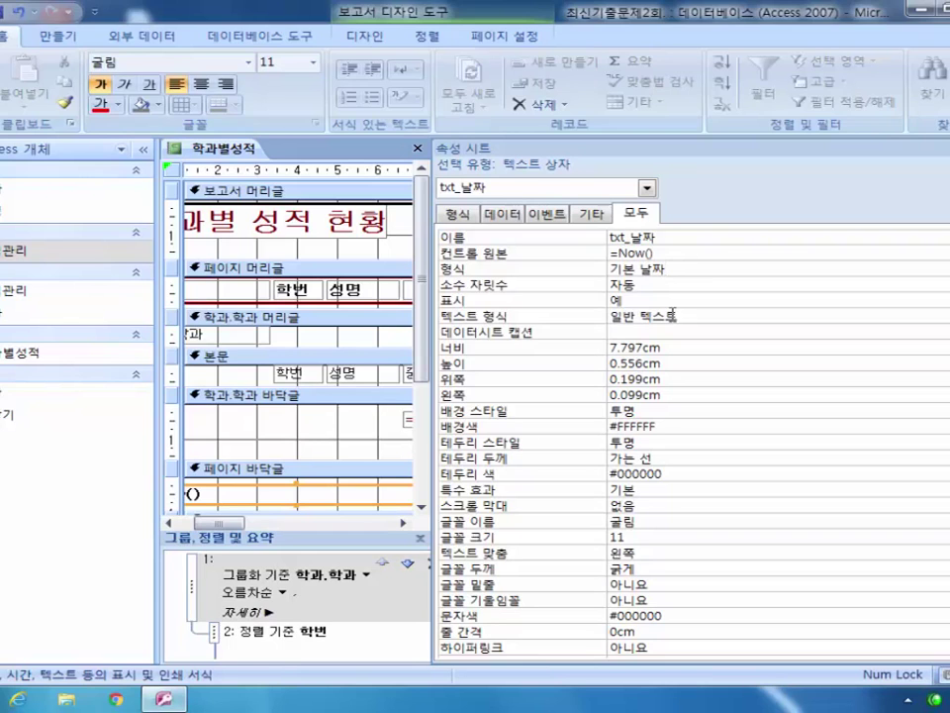
{"action": "key", "text": "alt+Down"}
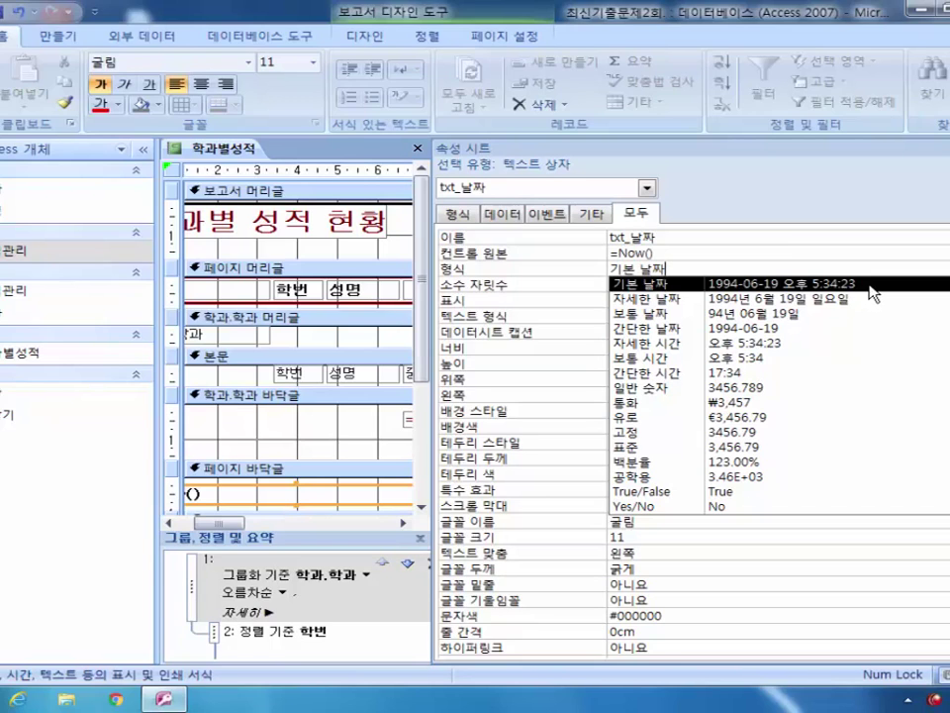
{"action": "left_click", "coordinate": [867, 194]}
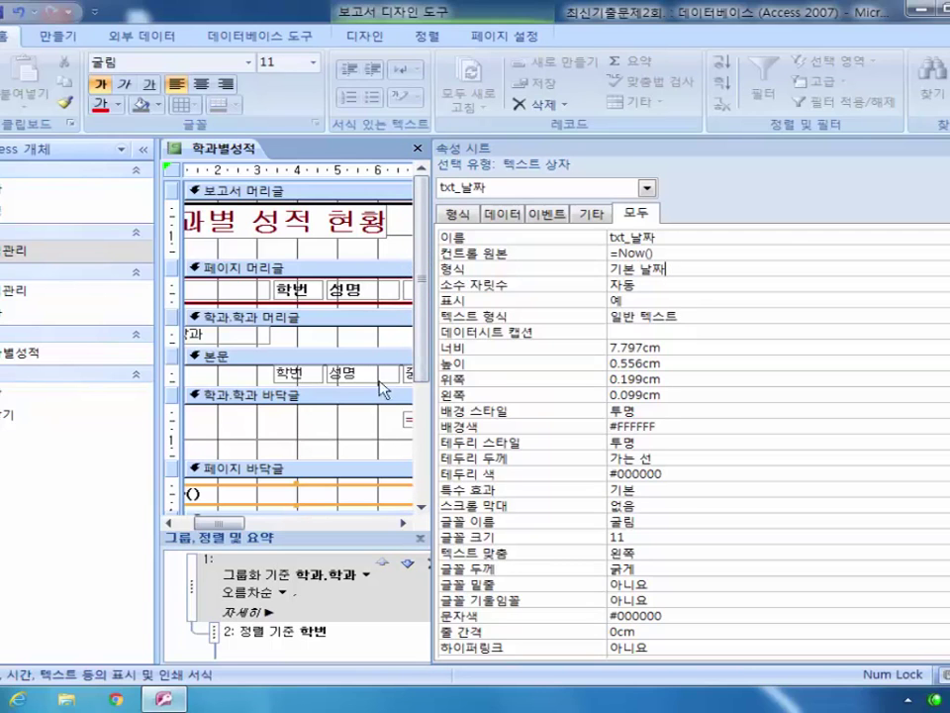
{"action": "left_click_drag", "start_coordinate": [434, 386], "coordinate": [638, 392]}
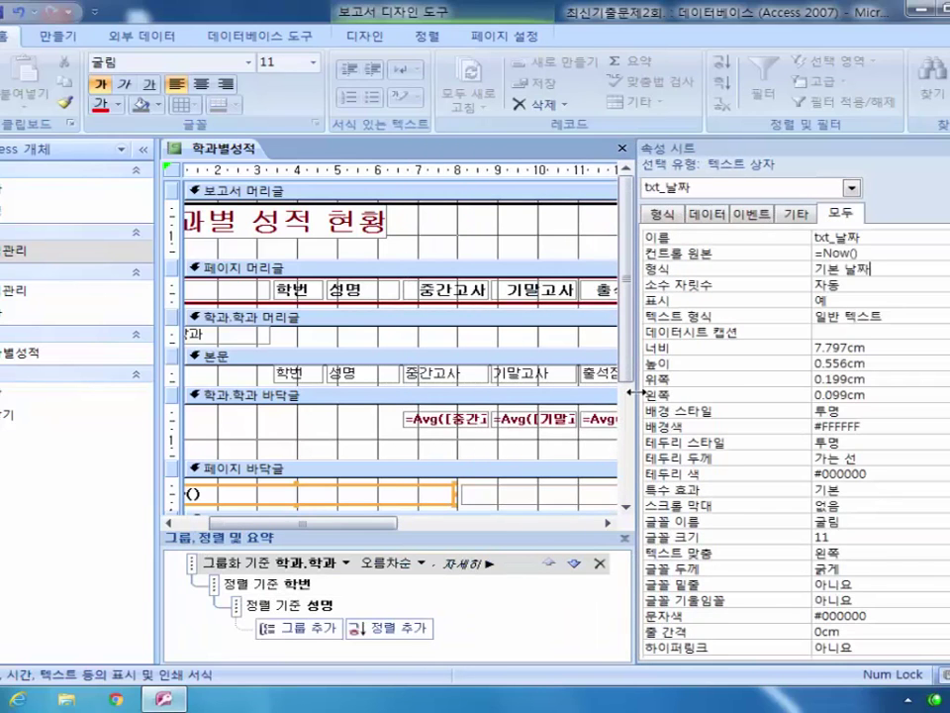
- Set the control source of txt_페이지 in the page footer to =[pages] & "페이지 중 " & [page] & " 페이지"
{"action": "left_click", "coordinate": [502, 500]}
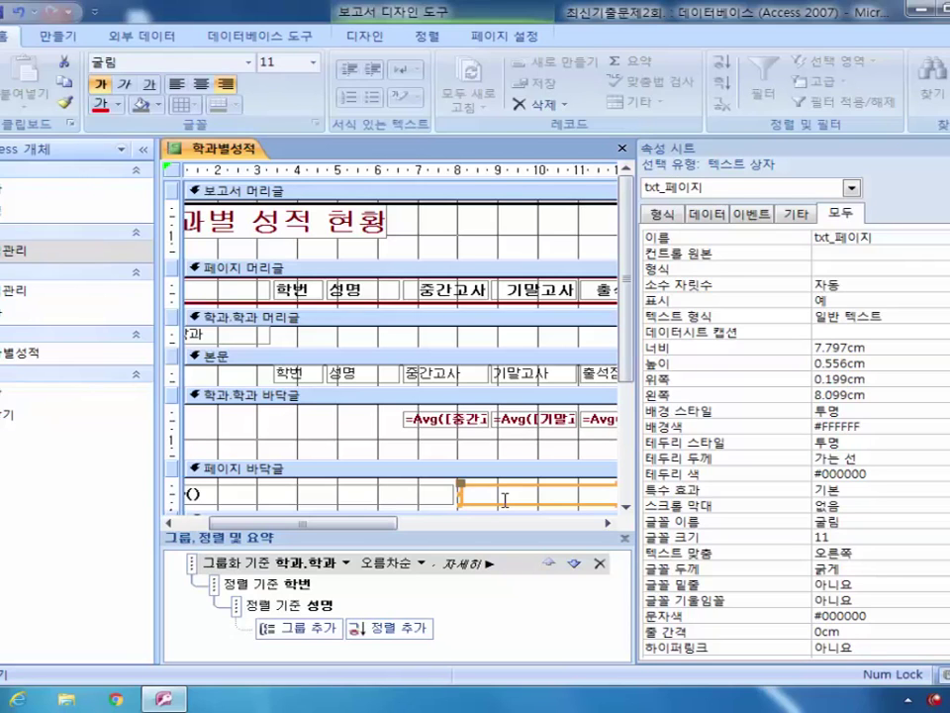
{"action": "left_click", "coordinate": [827, 252]}
{"action": "right_click", "coordinate": [827, 252]}
{"action": "left_click", "coordinate": [853, 278]}
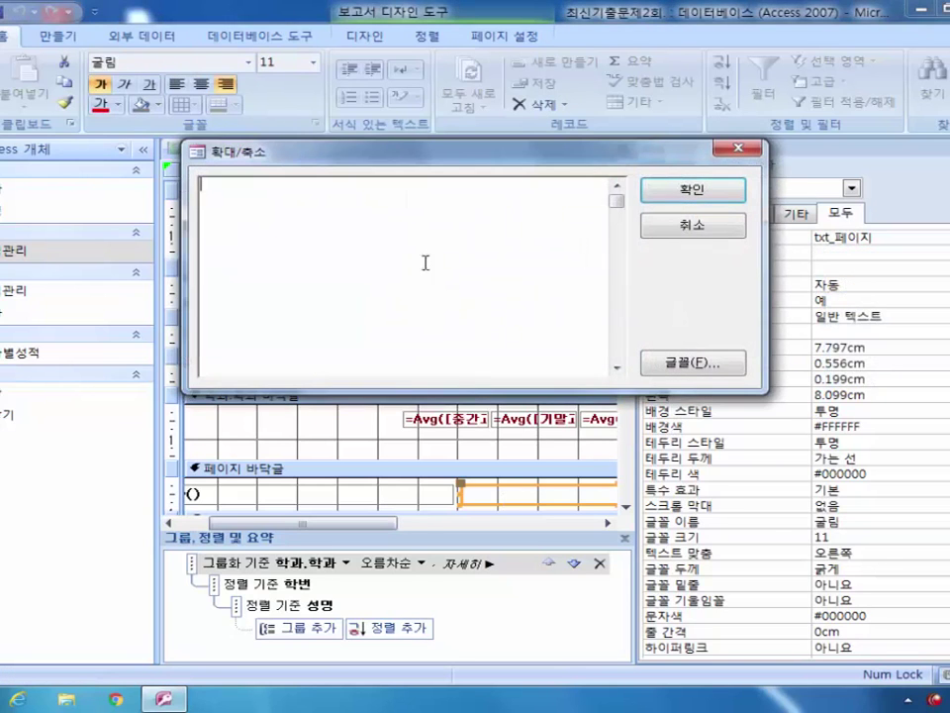
{"action": "type", "text": "=["}
{"action": "type", "text": "apge"}
{"action": "key", "text": "BackSpace"}
{"action": "key", "text": "BackSpace"}
{"action": "key", "text": "BackSpace"}
{"action": "key", "text": "BackSpace"}
{"action": "type", "text": "pages]"}
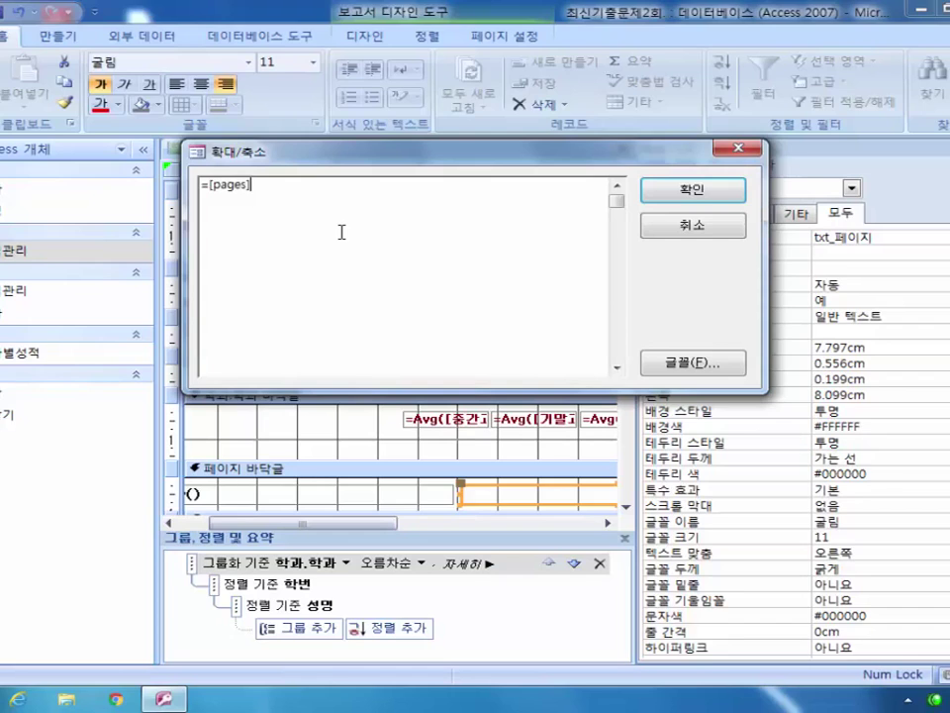
{"action": "type", "text": " & \"페이지 중"}
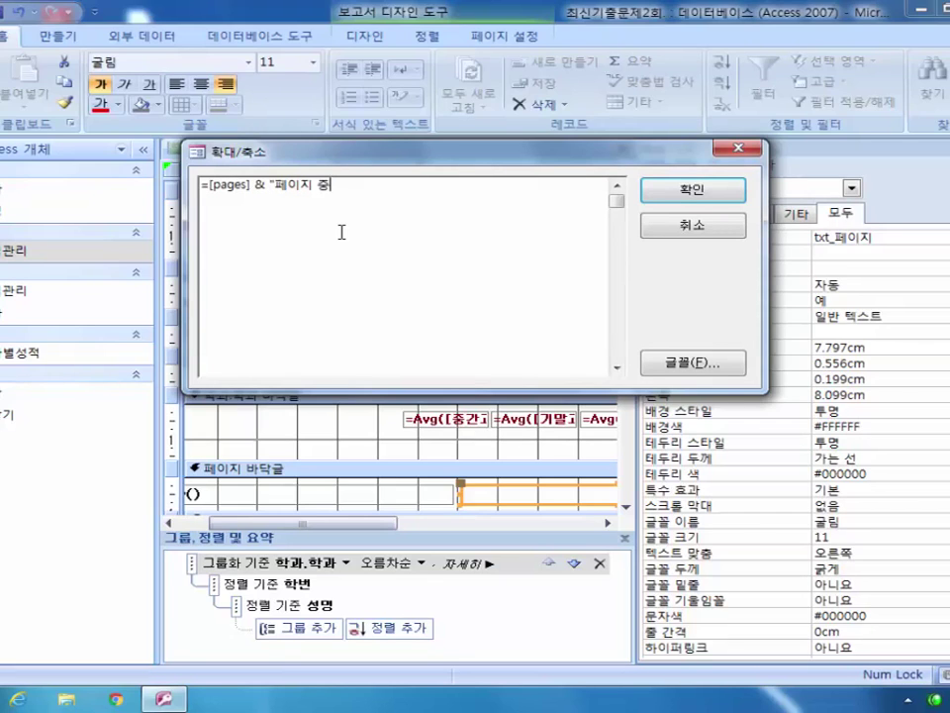
{"action": "type", "text": "\" & [page] & \"페이"}
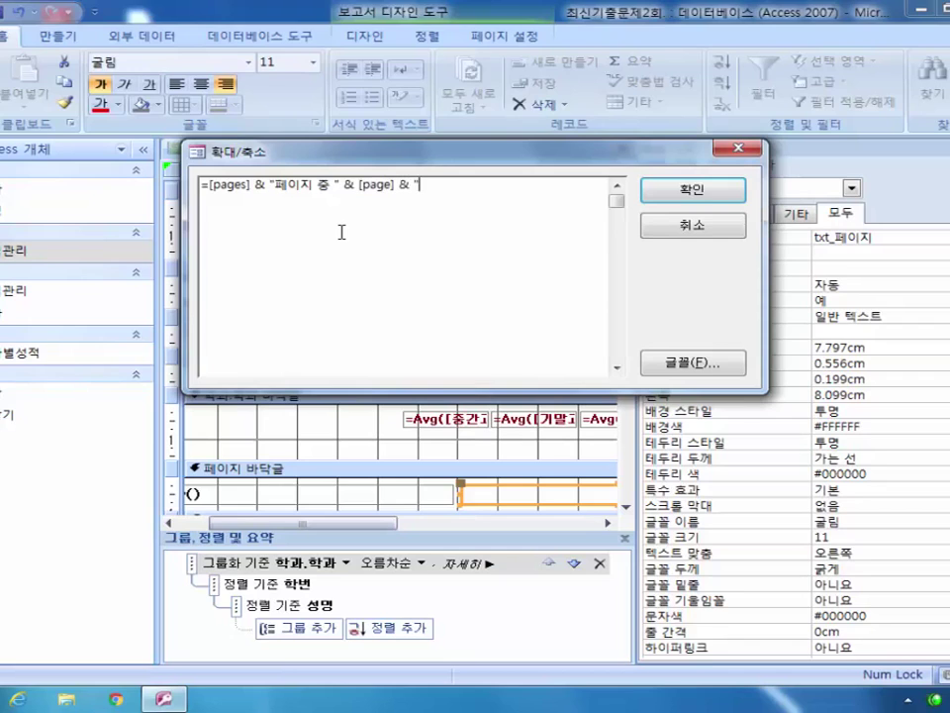
{"action": "type", "text": "지\""}
{"action": "key", "text": "Left"}
{"action": "key", "text": "Left"}
{"action": "key", "text": "Left"}
{"action": "key", "text": "Left"}
{"action": "left_click", "coordinate": [707, 188]}
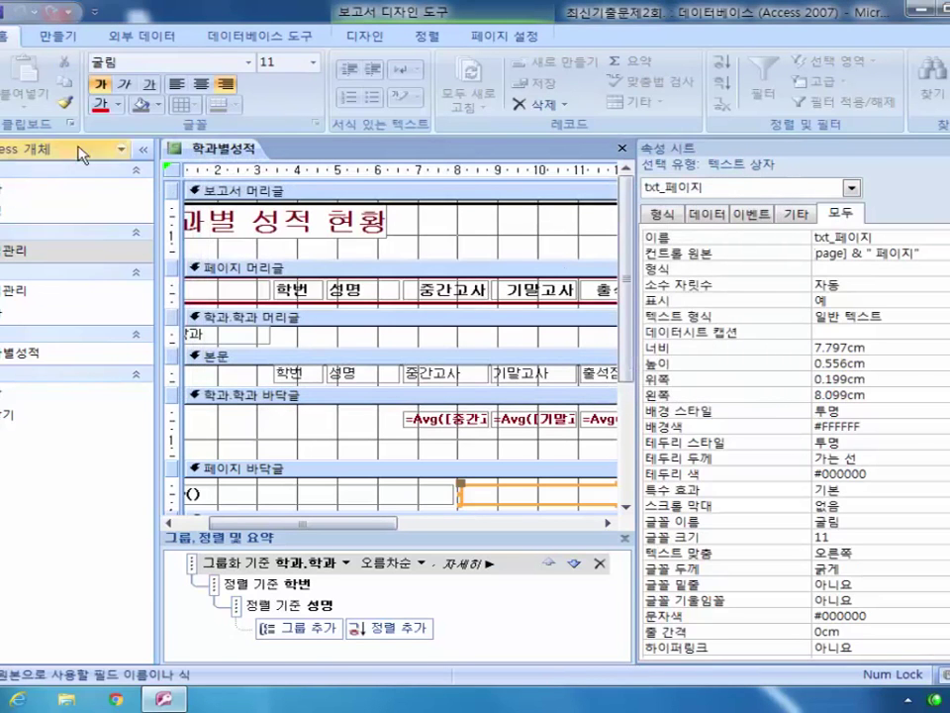
- Preview the 학과별성적 report, check the date and page number in the page footer, and return to design view
{"action": "left_click", "coordinate": [3, 79]}
{"action": "left_click", "coordinate": [45, 178]}
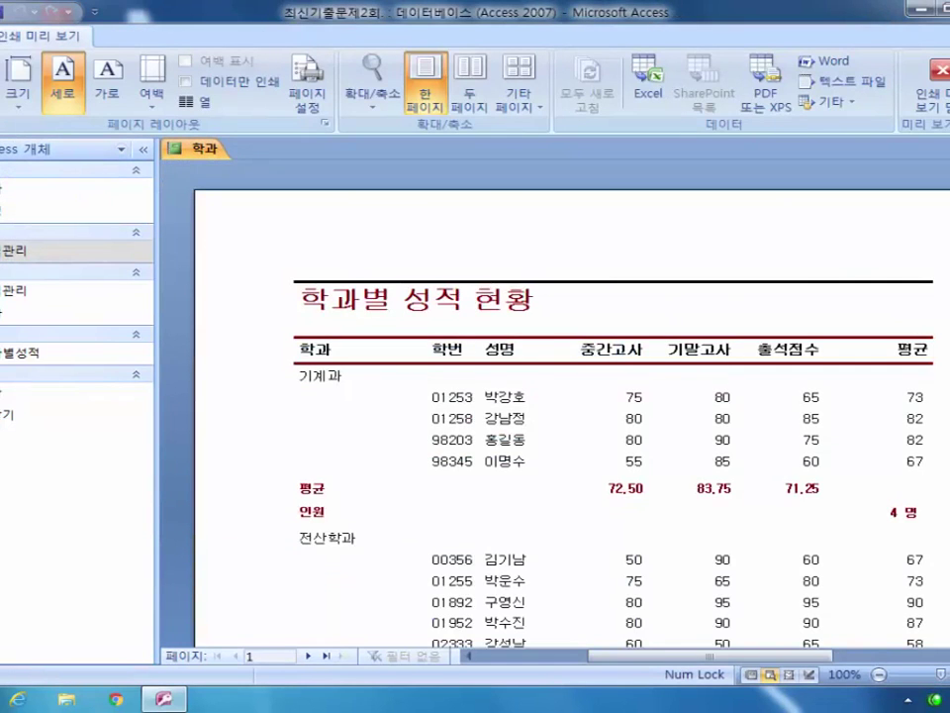
{"action": "scroll", "coordinate": [476, 465], "scroll_direction": "down", "scroll_amount": 10}
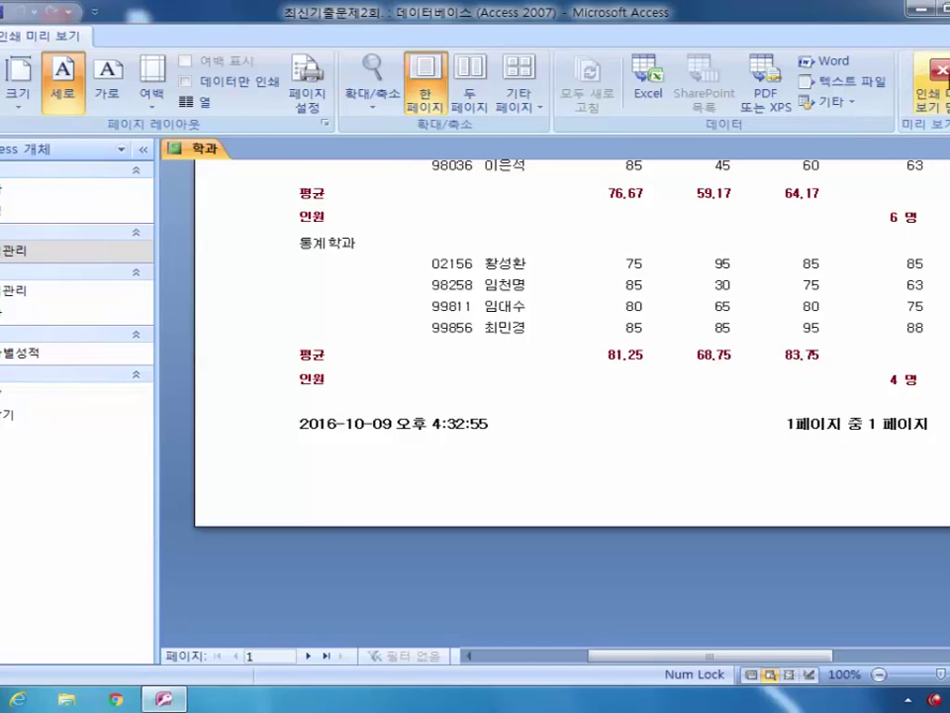
{"action": "left_click", "coordinate": [932, 79]}
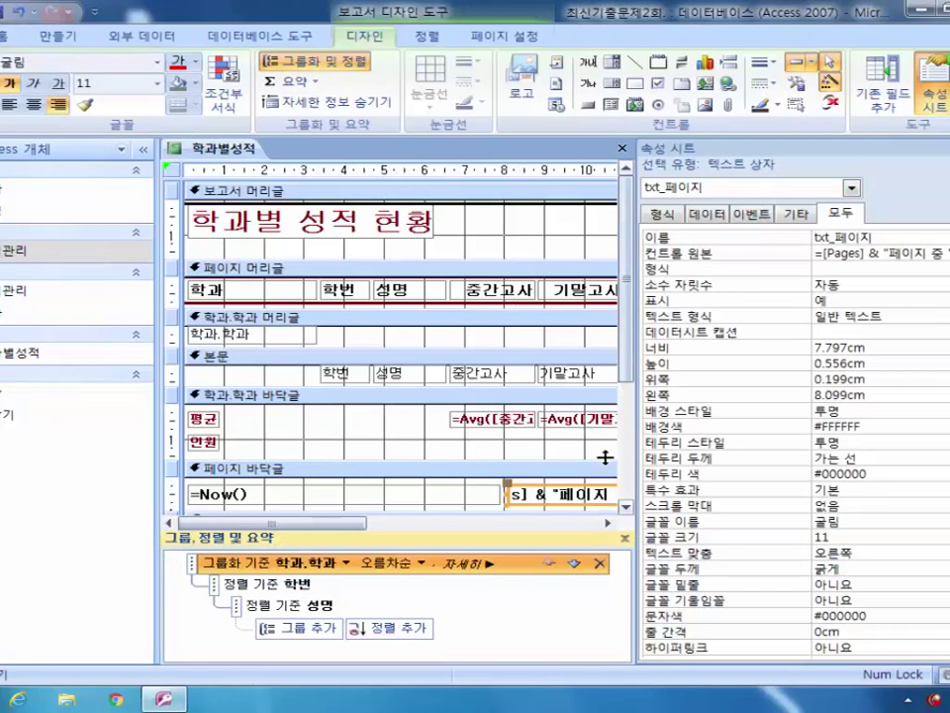
- Add a space before the first 페이지 in the txt_페이지 control source and check the footer in print preview
{"action": "left_click", "coordinate": [893, 253]}
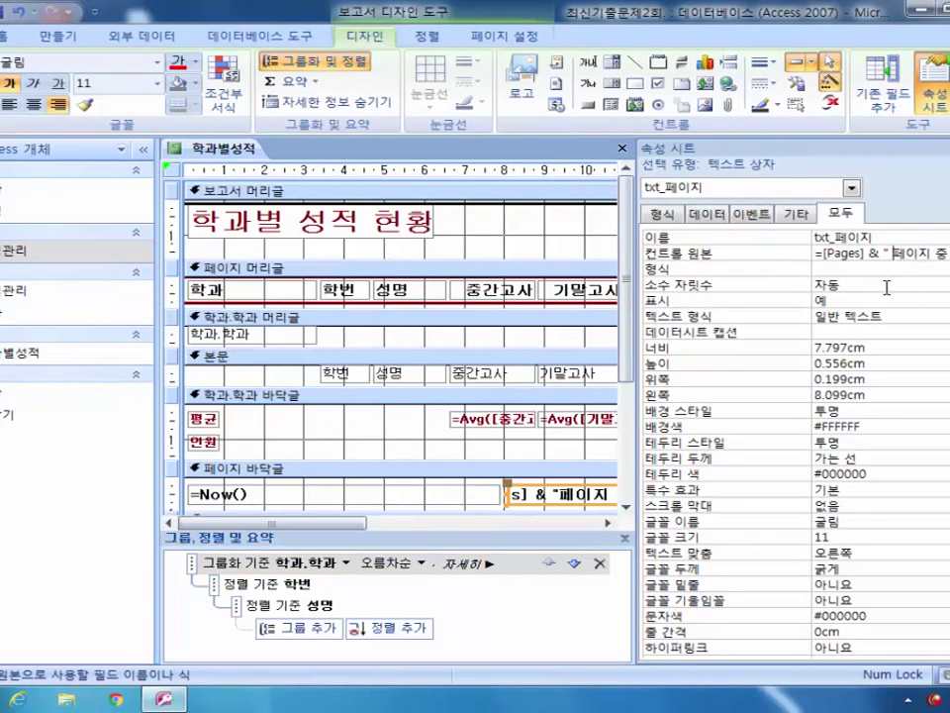
{"action": "left_click", "coordinate": [6, 99]}
{"action": "left_click", "coordinate": [18, 178]}
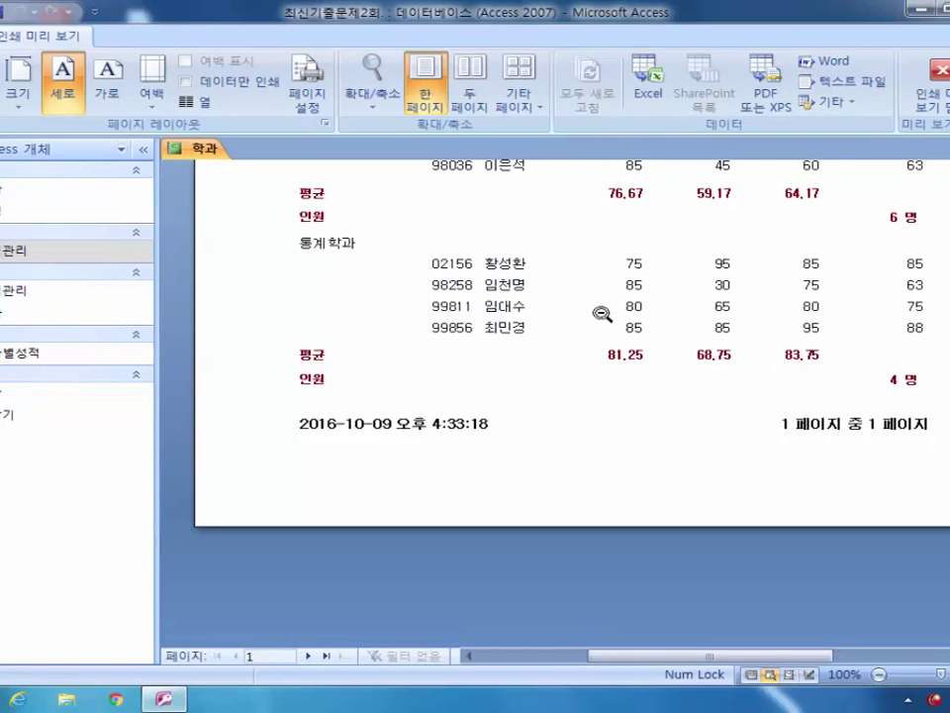
{"action": "left_click", "coordinate": [923, 95]}
- Set a custom format for txt_날짜 in the page footer: yyyy년 mm월 dd일 aa ampm h:nn:ss
{"action": "left_click", "coordinate": [313, 490]}
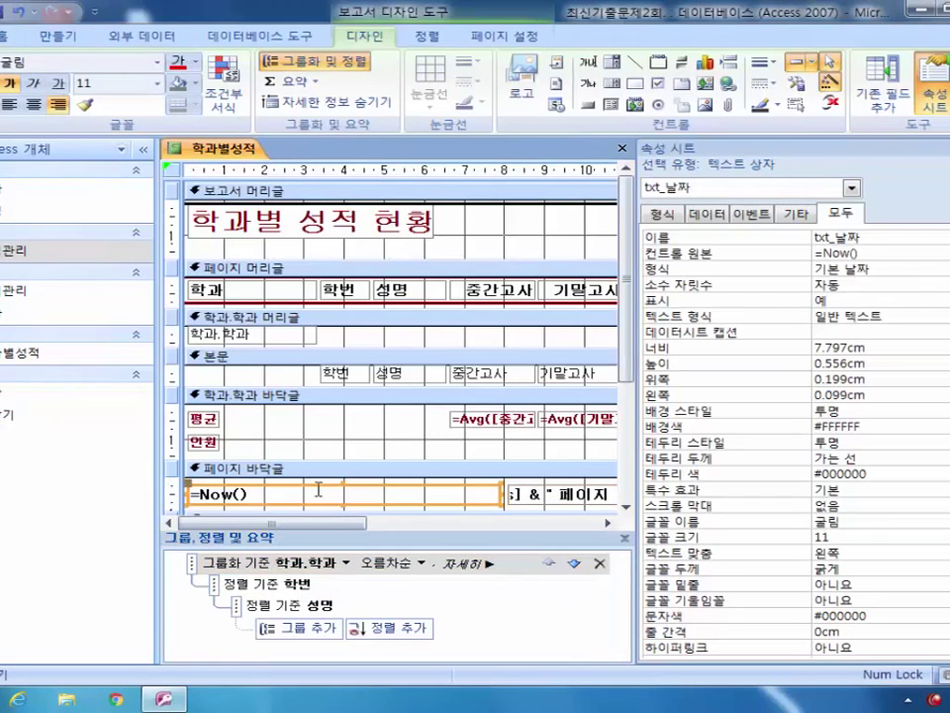
{"action": "left_click", "coordinate": [802, 269]}
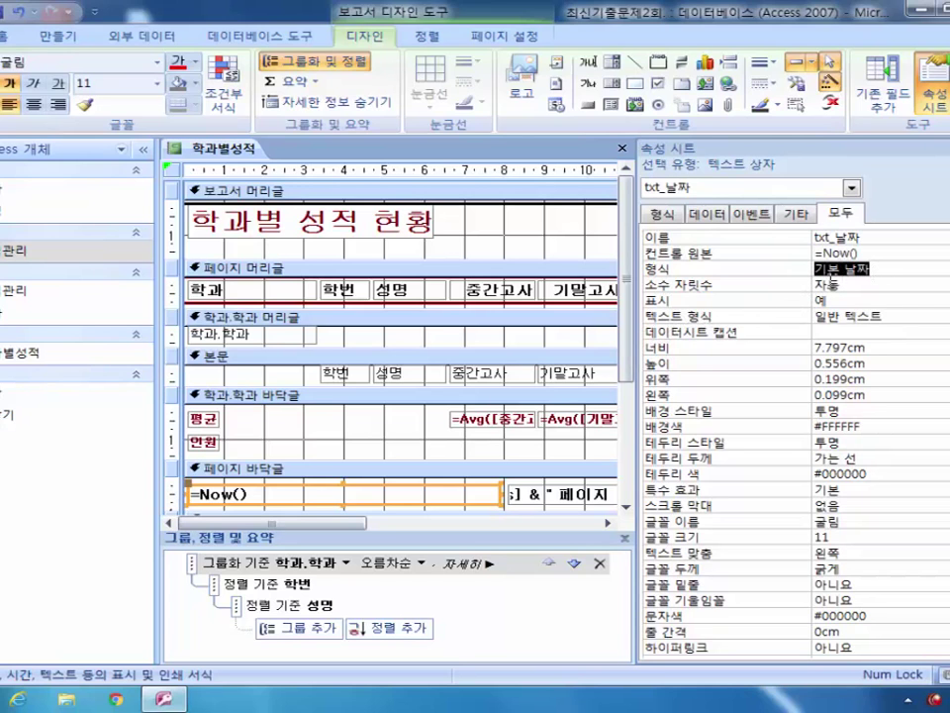
{"action": "right_click", "coordinate": [845, 265]}
{"action": "left_click", "coordinate": [910, 301]}
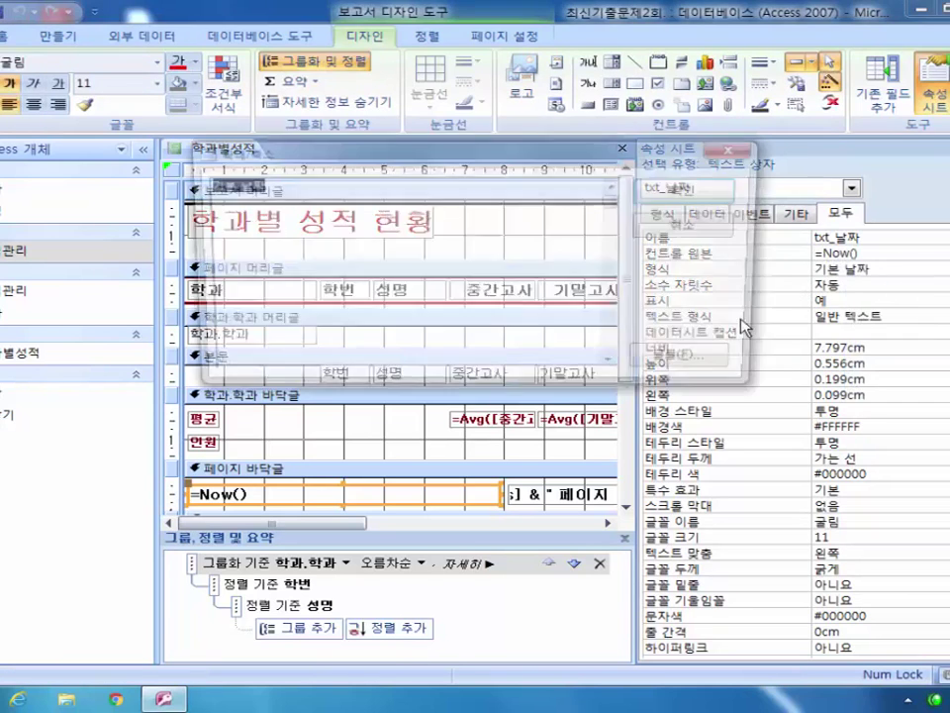
{"action": "type", "text": "yyyy"}
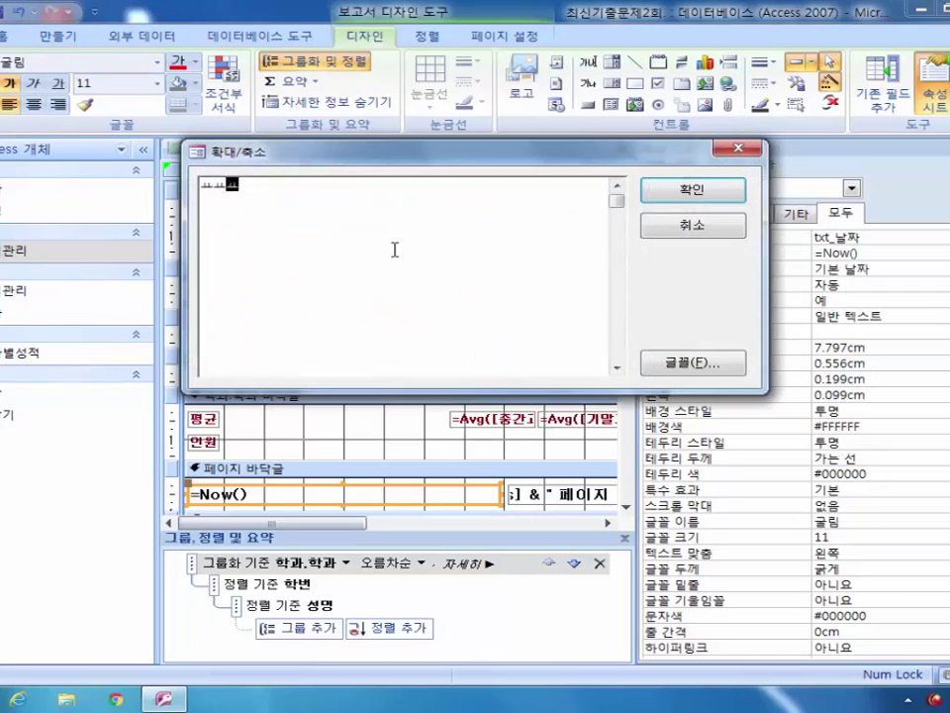
{"action": "type", "text": "년"}
{"action": "type", "text": " mm"}
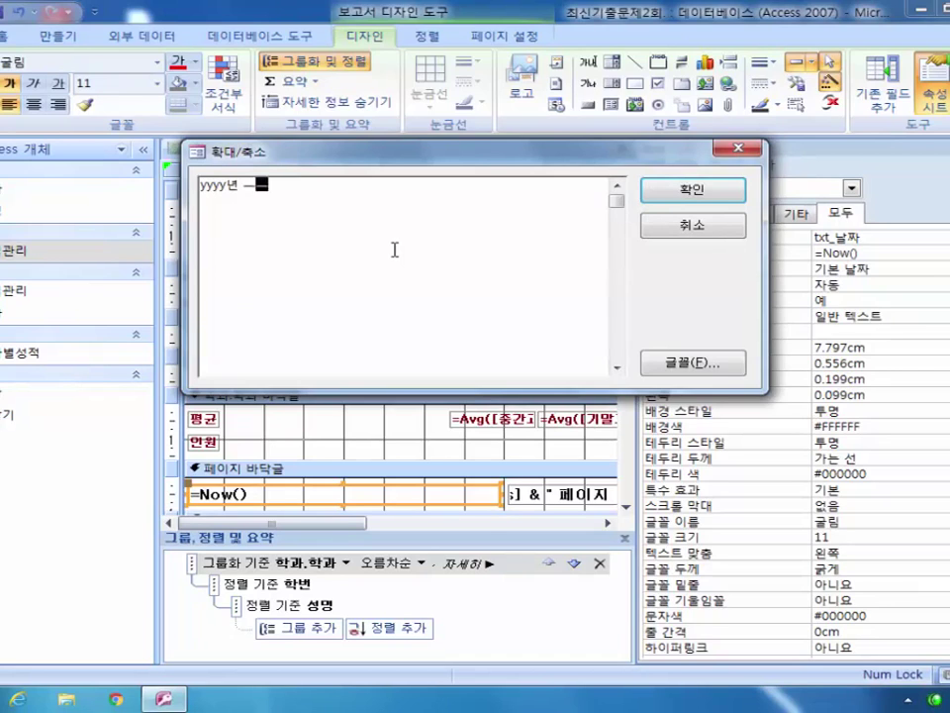
{"action": "type", "text": "월 ㅇㅇ"}
{"action": "key", "text": "BackSpace"}
{"action": "key", "text": "BackSpace"}
{"action": "type", "text": "ㅇㅇ"}
{"action": "key", "text": "BackSpace"}
{"action": "key", "text": "BackSpace"}
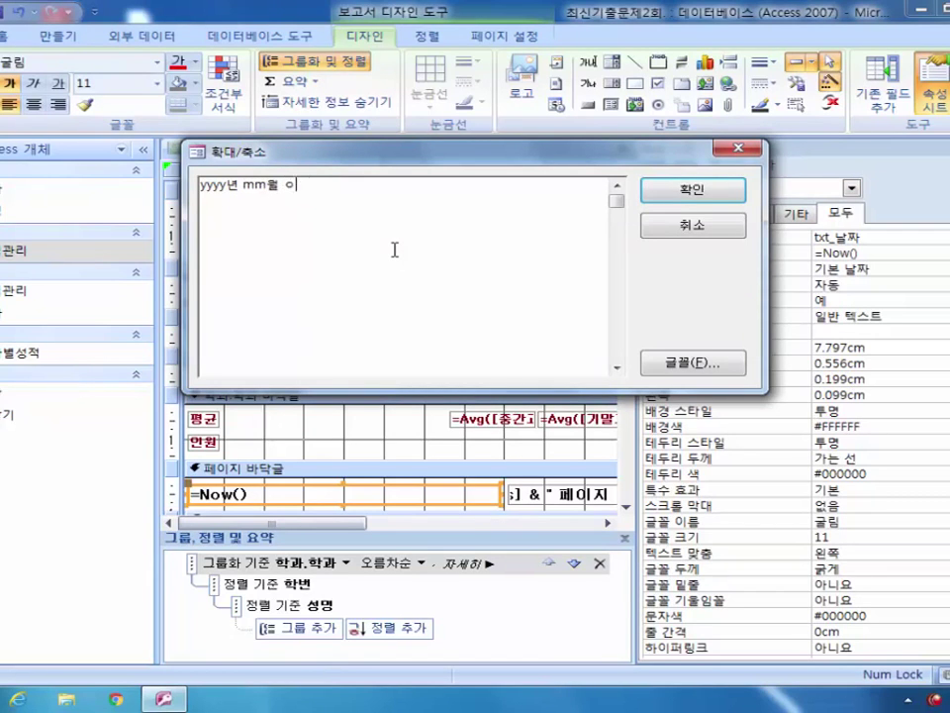
{"action": "type", "text": "dd일 aa ampm h:"}
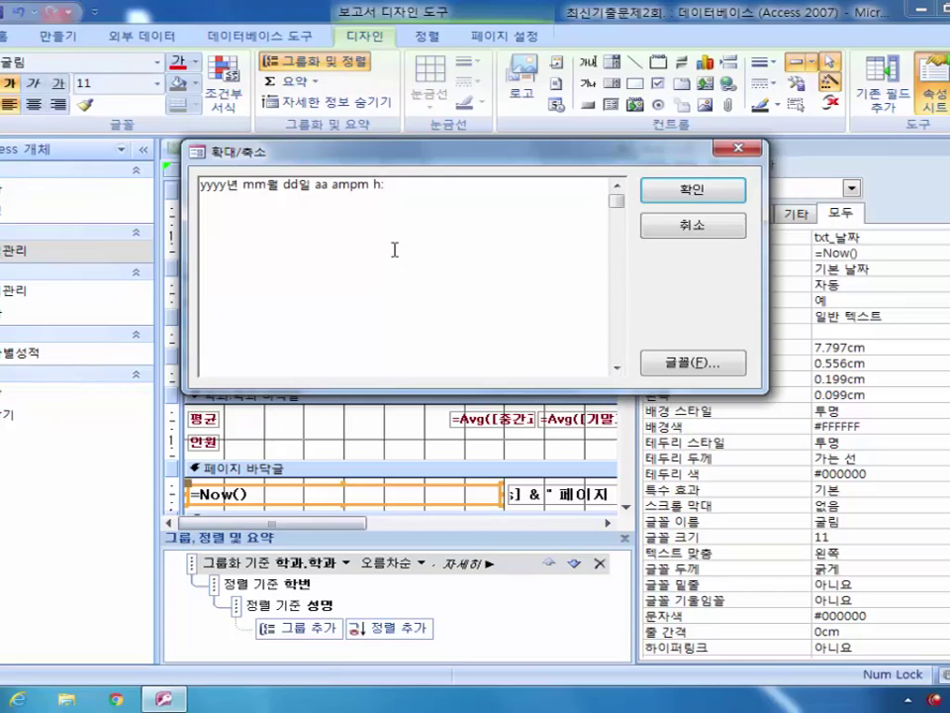
{"action": "type", "text": "nn"}
{"action": "left_click", "coordinate": [673, 188]}
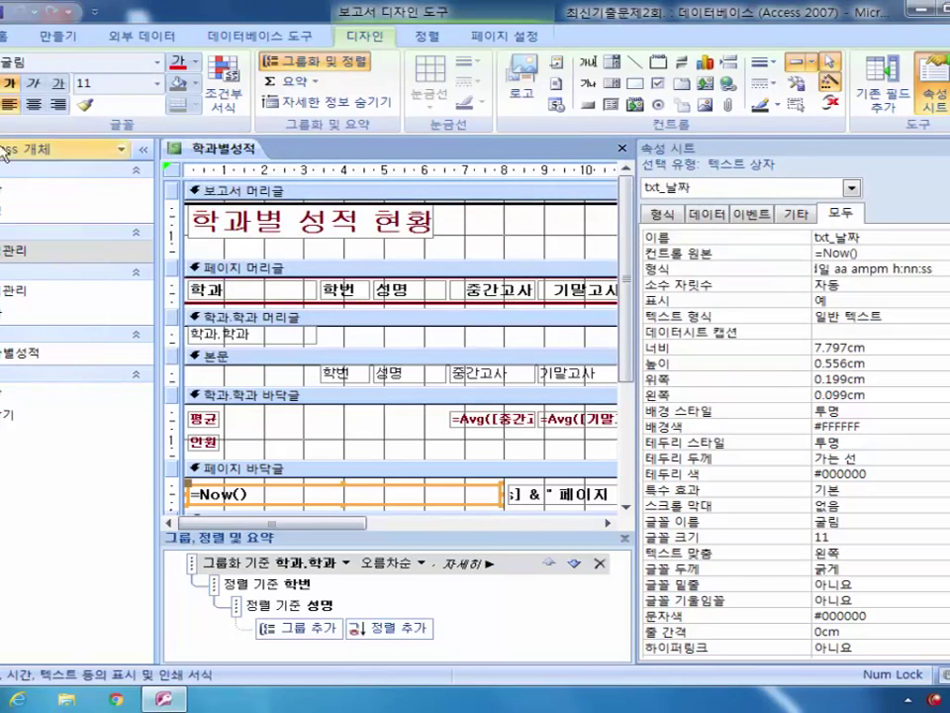
- Check the custom date format in the report's print preview, then return to design view
{"action": "left_click", "coordinate": [14, 111]}
{"action": "left_click", "coordinate": [29, 179]}
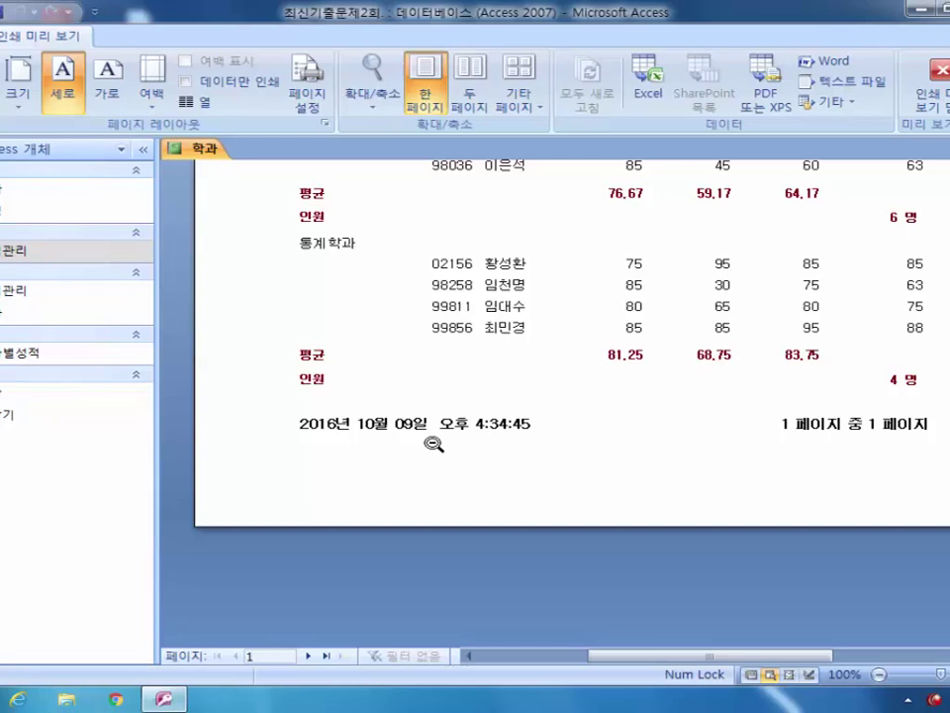
{"action": "left_click", "coordinate": [930, 84]}
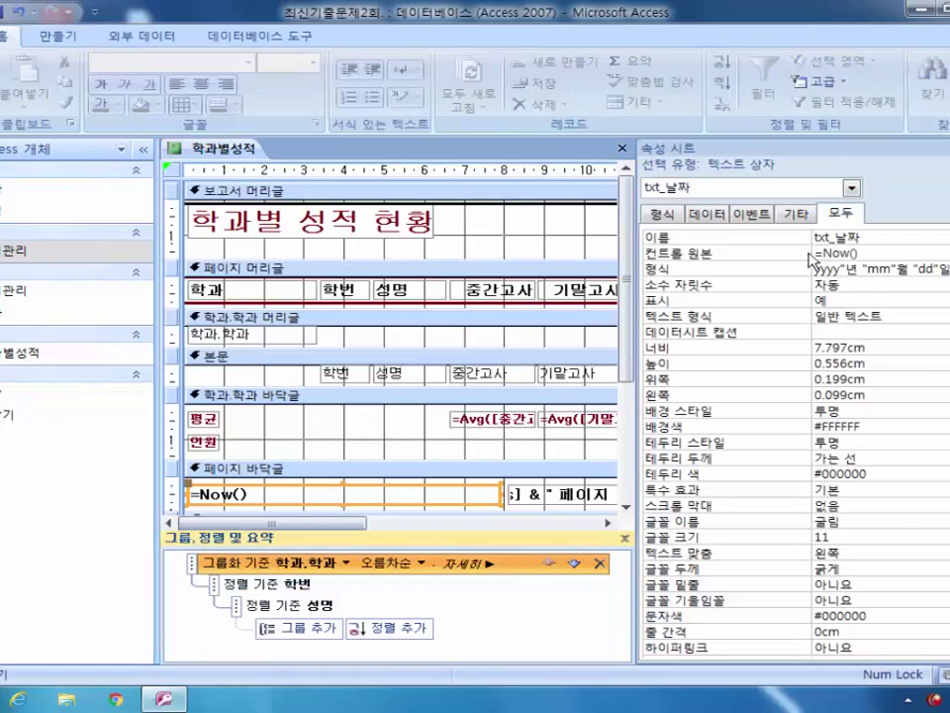
- Set the format of txt_날짜 to 기본 날짜 and close the 학과별성적 report, saving the design changes
{"action": "left_click", "coordinate": [940, 269]}
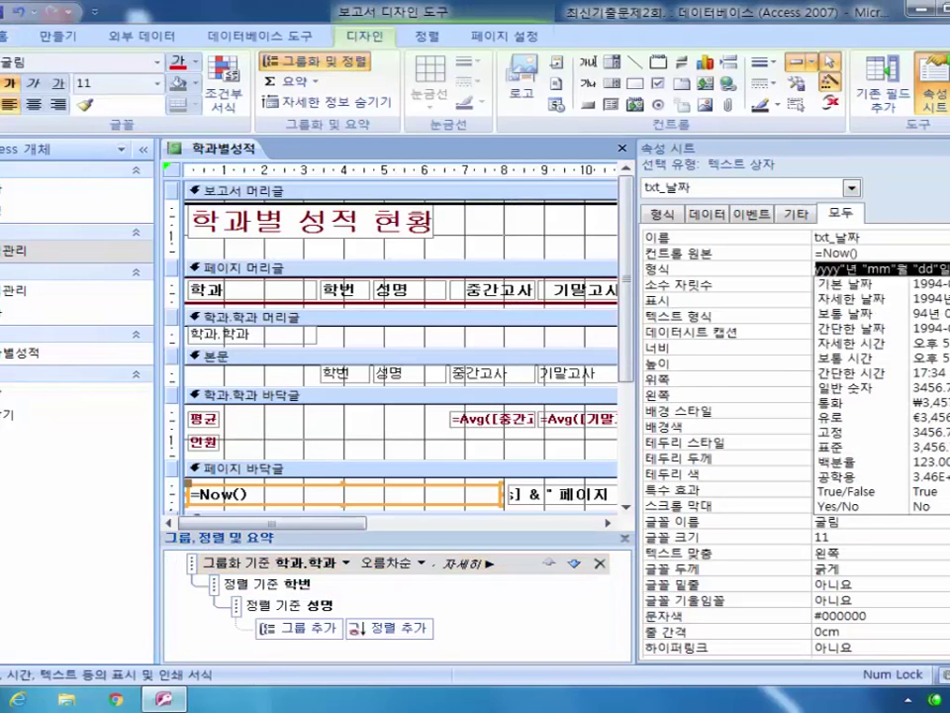
{"action": "left_click", "coordinate": [940, 283]}
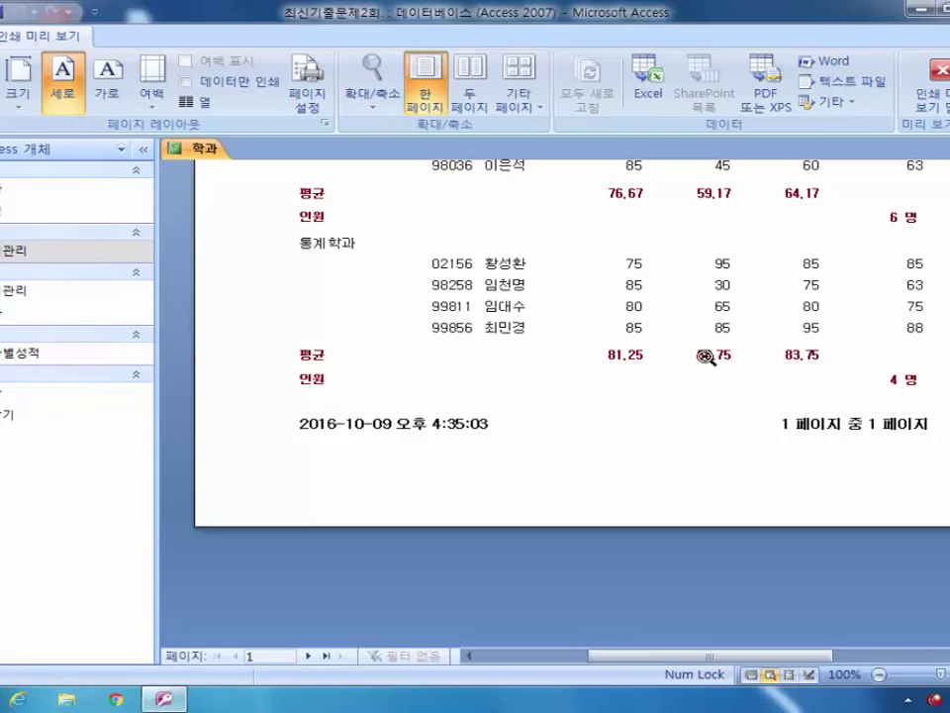
{"action": "key", "text": "ctrl+w"}
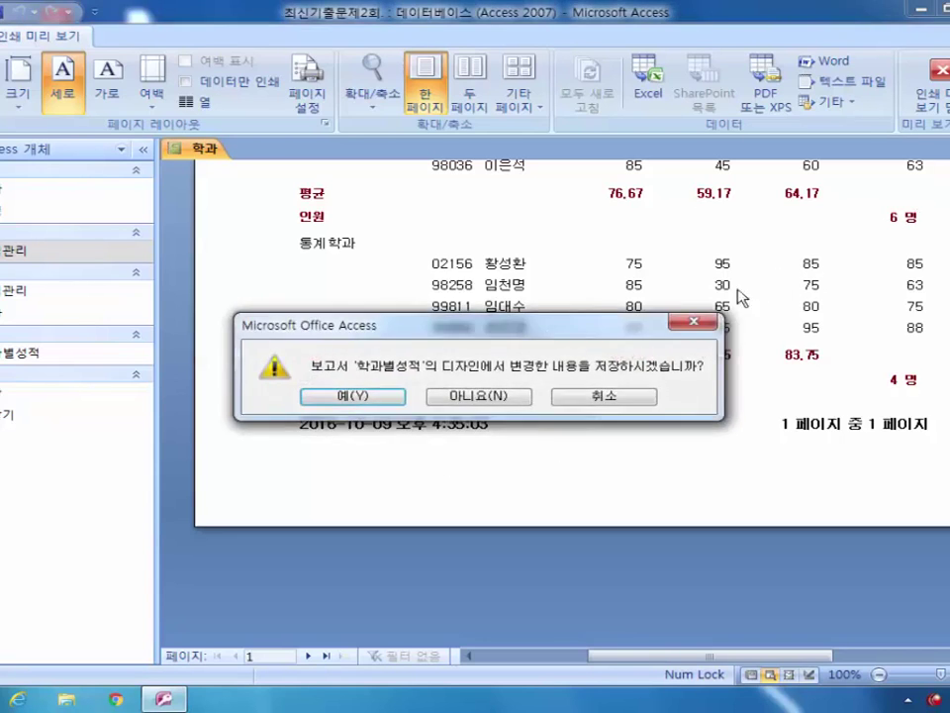
{"action": "left_click", "coordinate": [354, 396]}
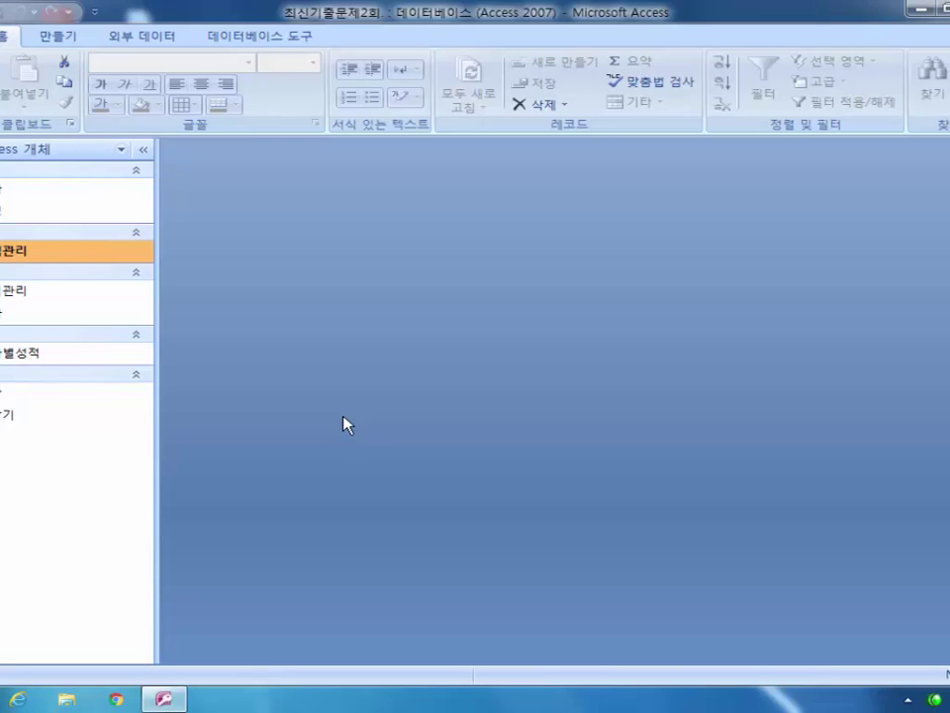
- Create a new macro with ApplyFilter as its first action
{"action": "left_click", "coordinate": [57, 36]}
{"action": "left_click", "coordinate": [914, 83]}
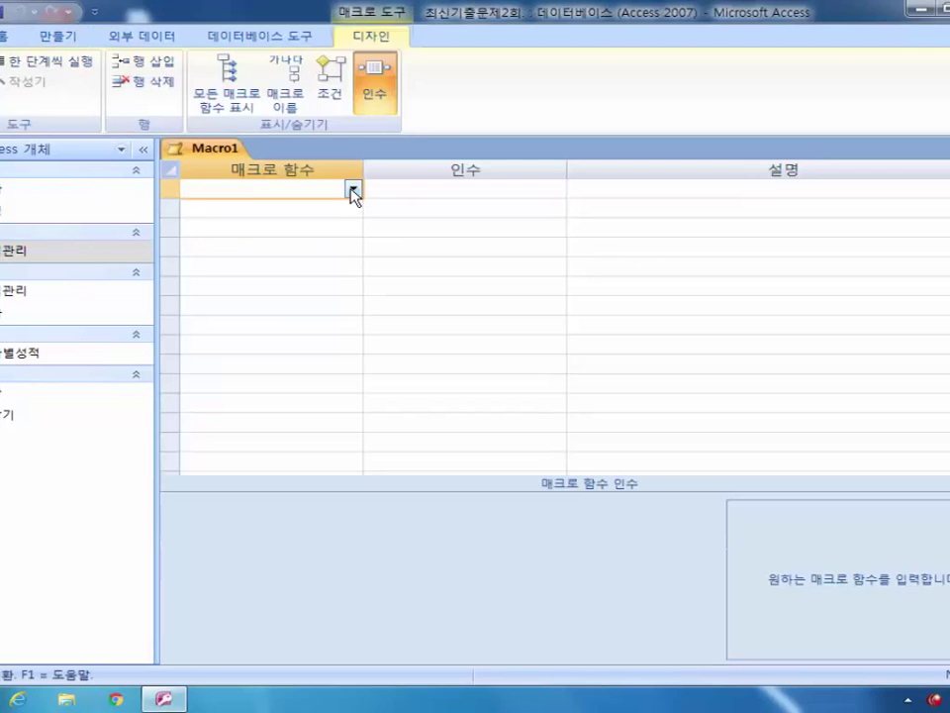
{"action": "left_click", "coordinate": [353, 189]}
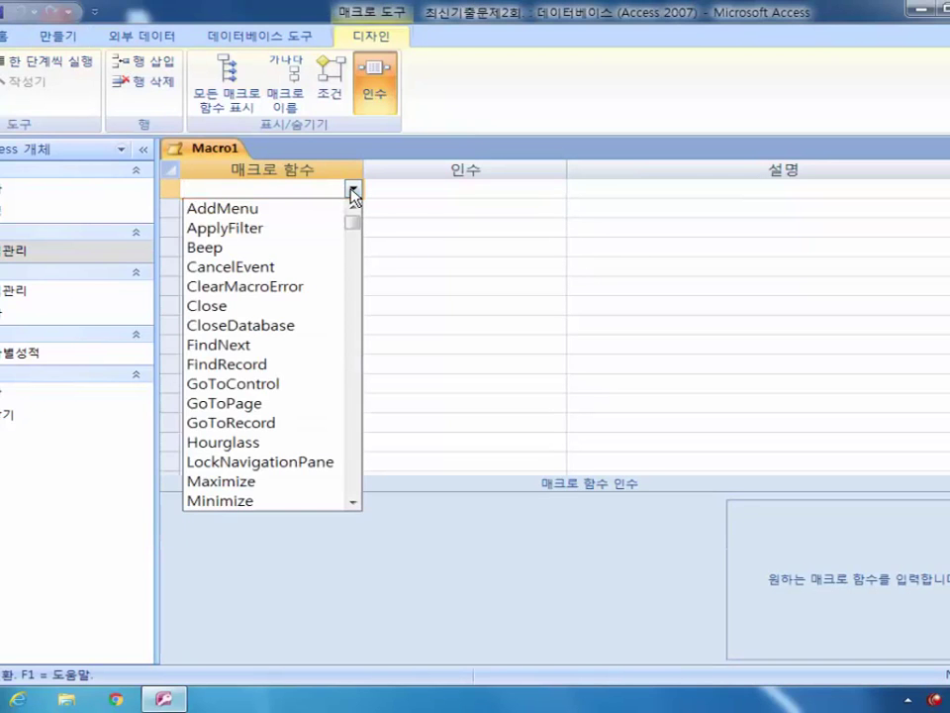
{"action": "left_click", "coordinate": [326, 227]}
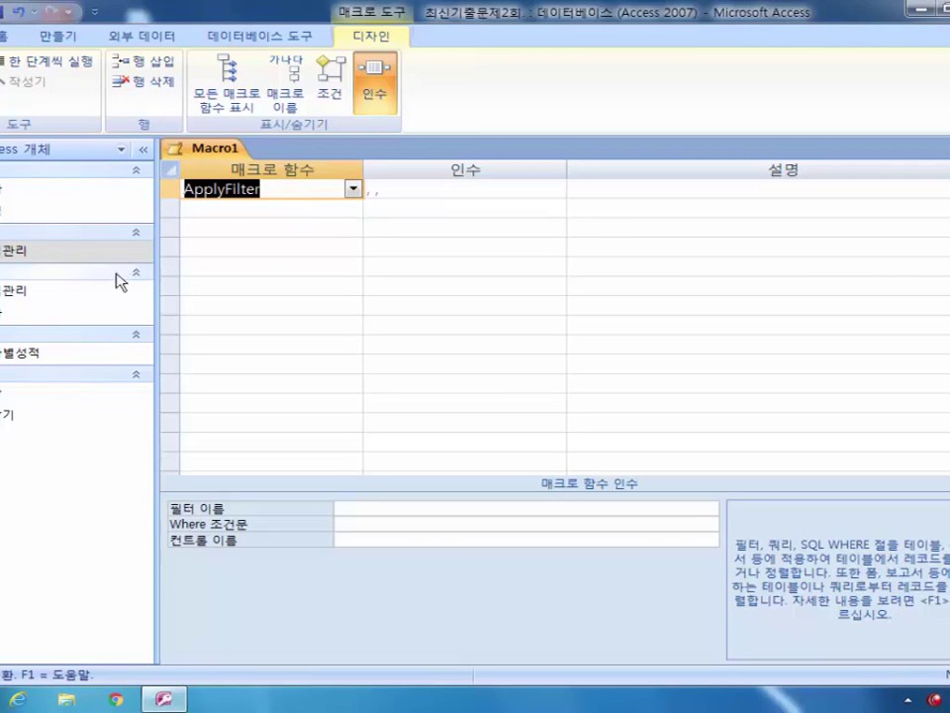
- Open the 성적관리 form in design view and check the properties of the 학과 list box and the 조회 button
{"action": "left_click", "coordinate": [27, 293]}
{"action": "double_click", "coordinate": [28, 293]}
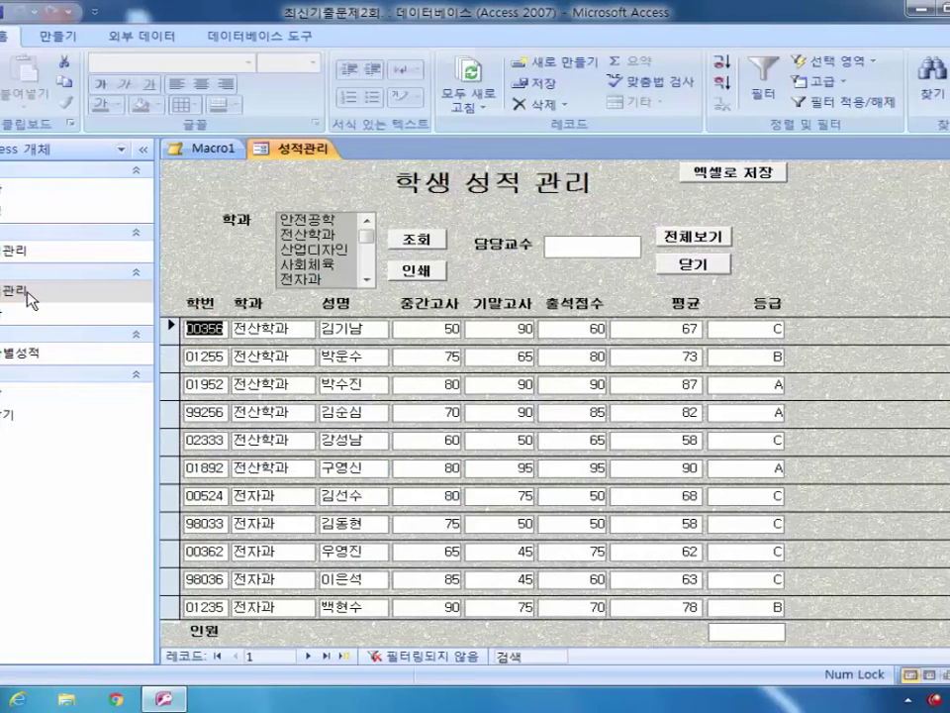
{"action": "left_click", "coordinate": [5, 104]}
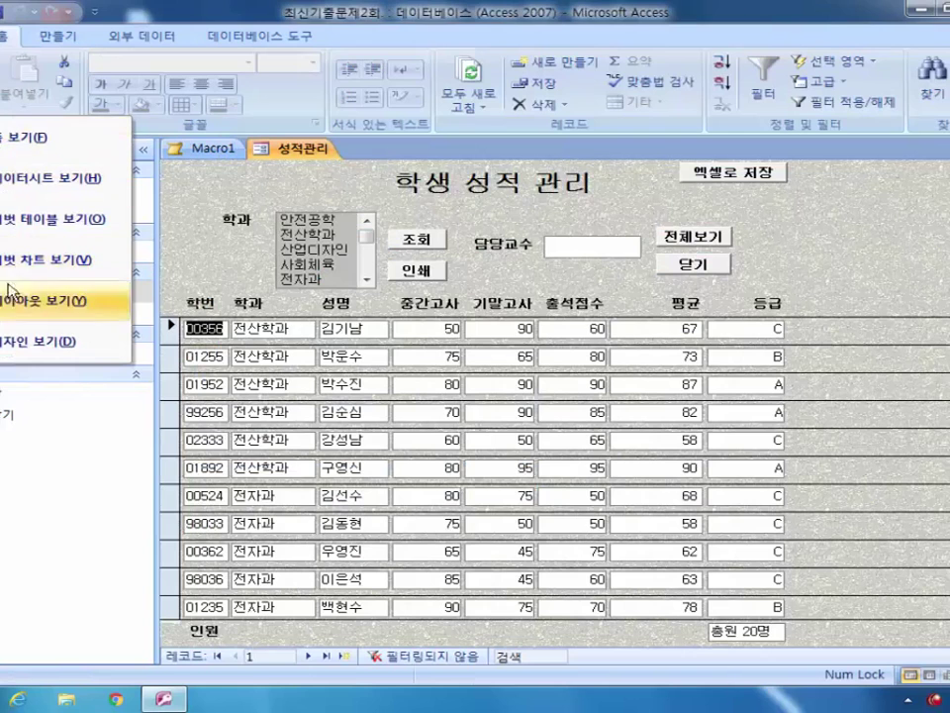
{"action": "left_click", "coordinate": [17, 344]}
{"action": "left_click", "coordinate": [361, 259]}
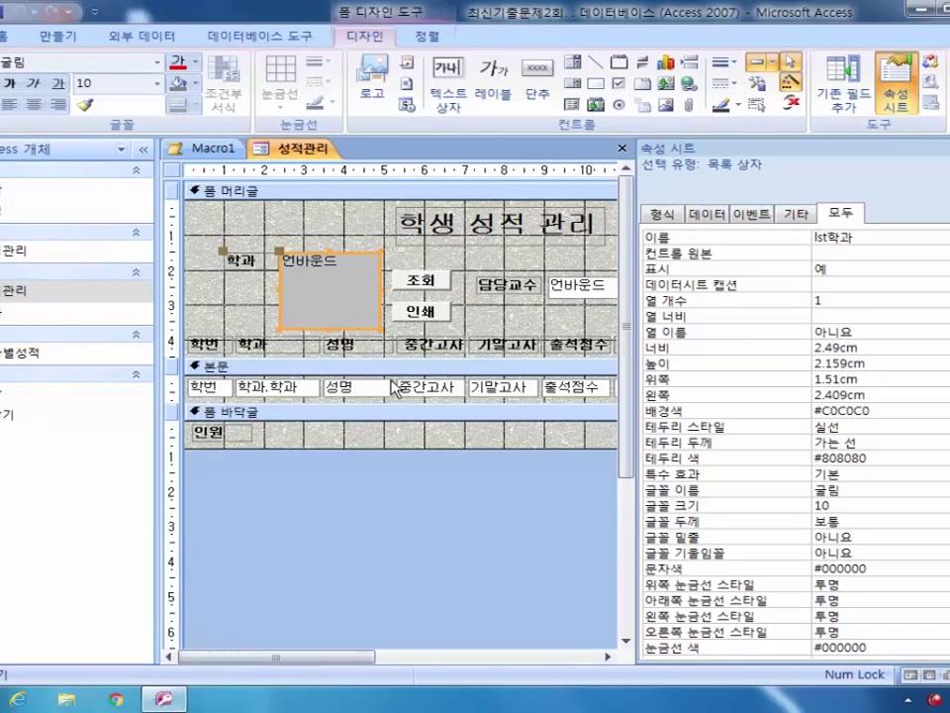
{"action": "left_click", "coordinate": [439, 280]}
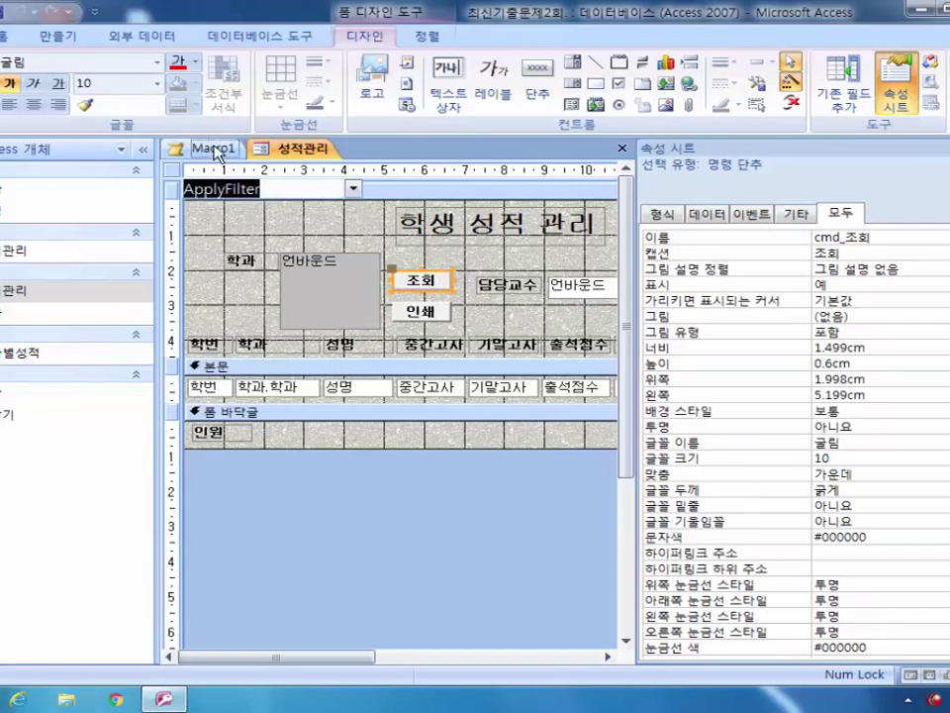
- Check the ApplyFilter macro's empty Where condition, then examine the row source of the 학과 list box on the 성적관리 form
{"action": "left_click", "coordinate": [212, 150]}
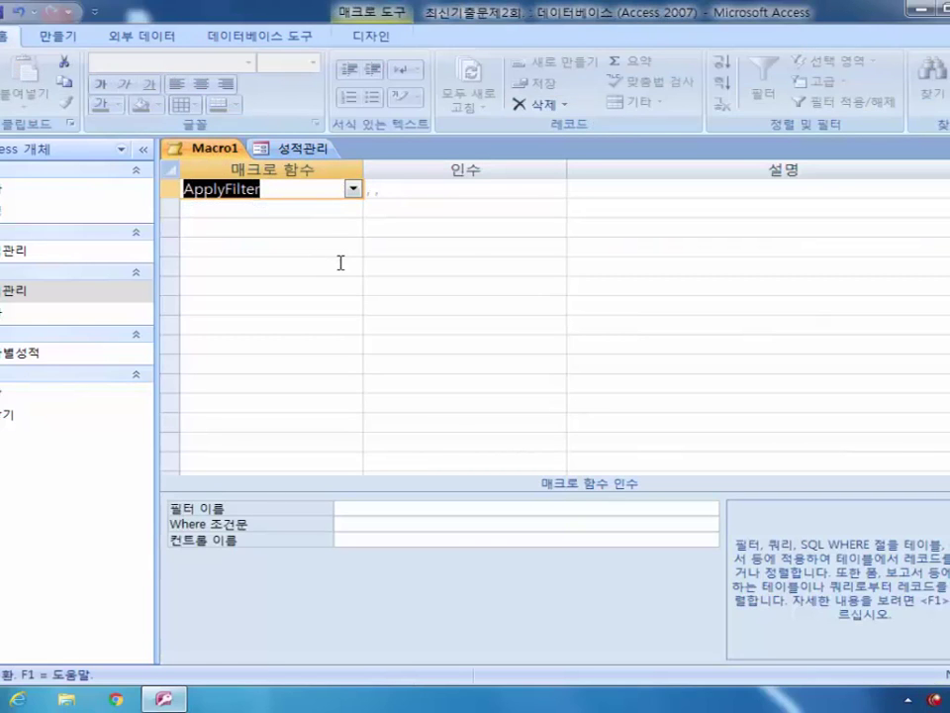
{"action": "left_click", "coordinate": [367, 525]}
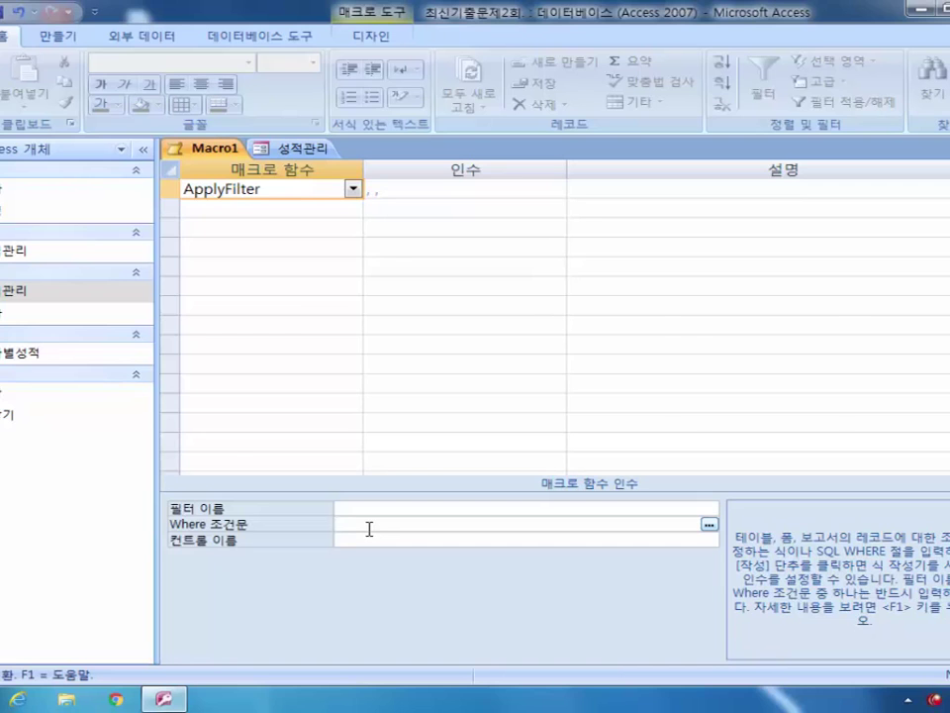
{"action": "left_click", "coordinate": [300, 148]}
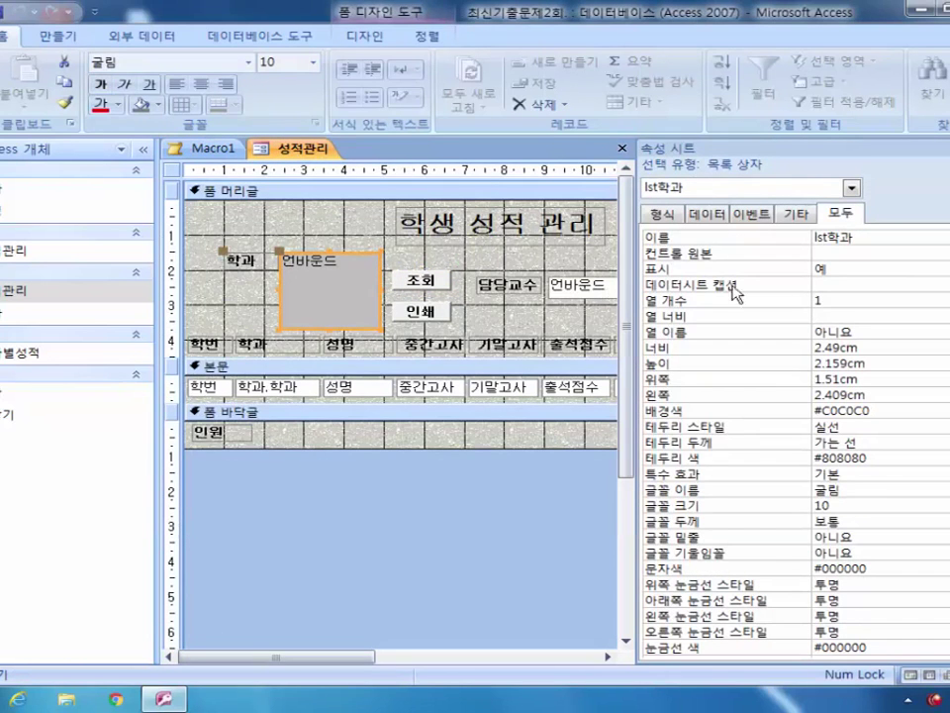
{"action": "left_click", "coordinate": [706, 213]}
{"action": "left_click", "coordinate": [905, 254]}
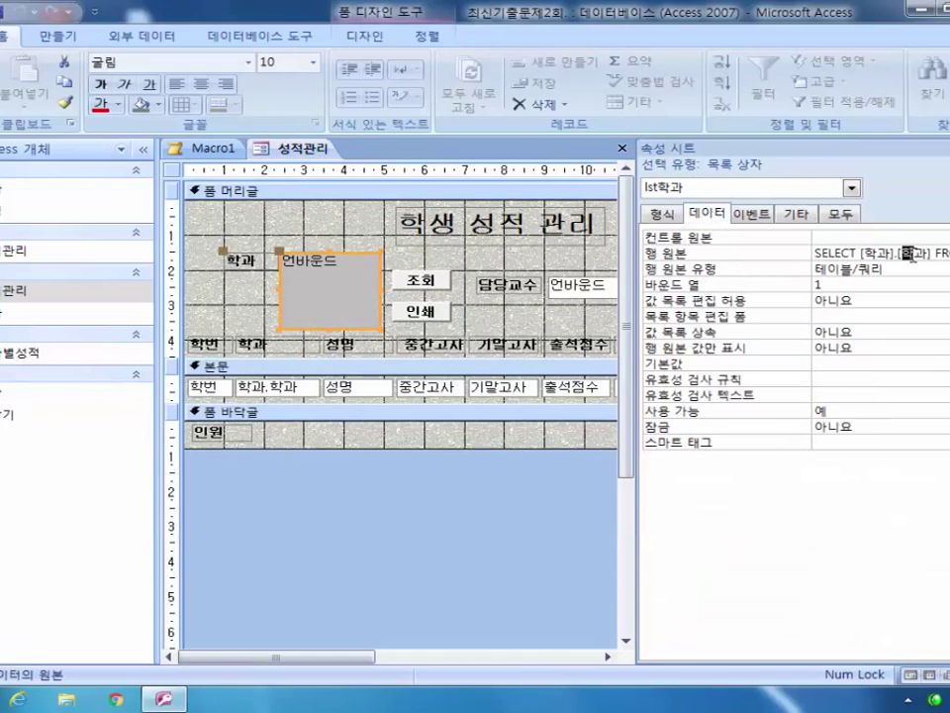
{"action": "left_click", "coordinate": [880, 253]}
{"action": "left_click", "coordinate": [935, 253]}
- Check the 성적관리 form's record source, view the form's records, and open the 성적관리 query for comparison
{"action": "left_click", "coordinate": [172, 177]}
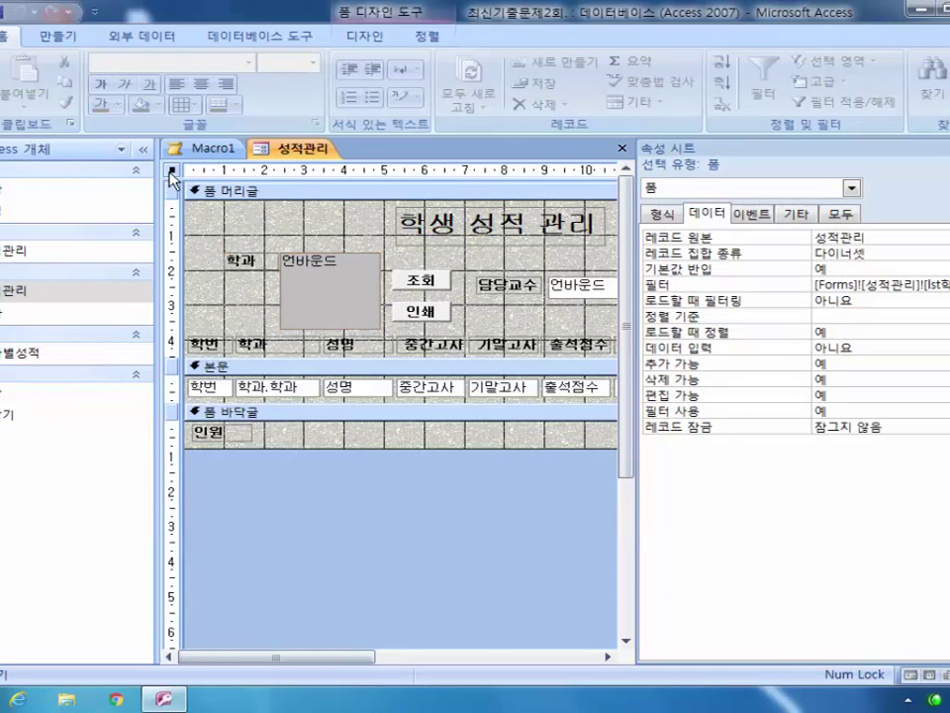
{"action": "left_click", "coordinate": [842, 214]}
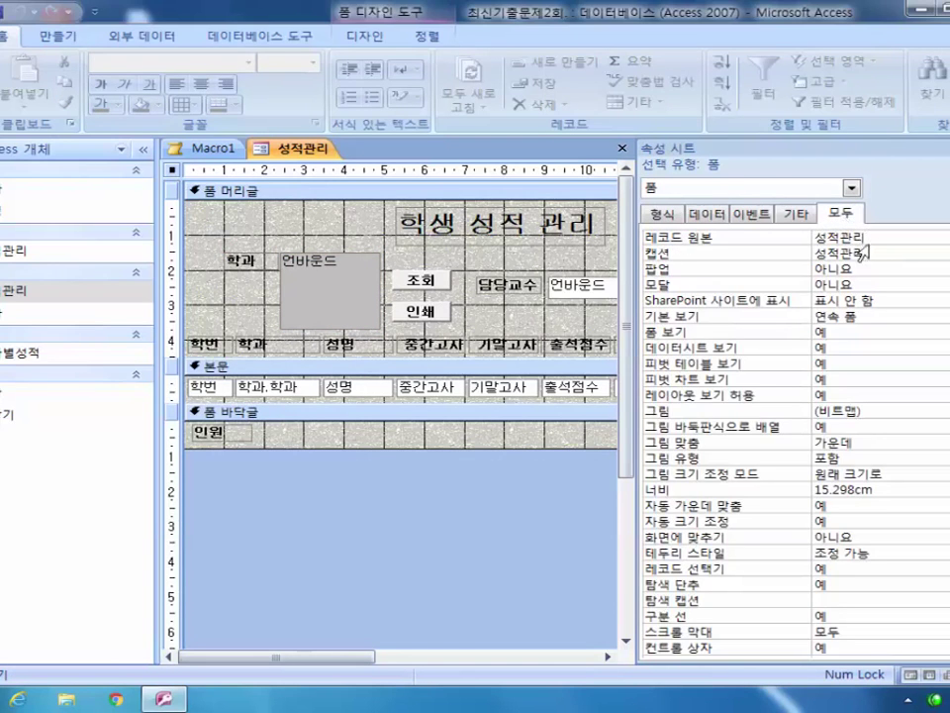
{"action": "left_click", "coordinate": [875, 237]}
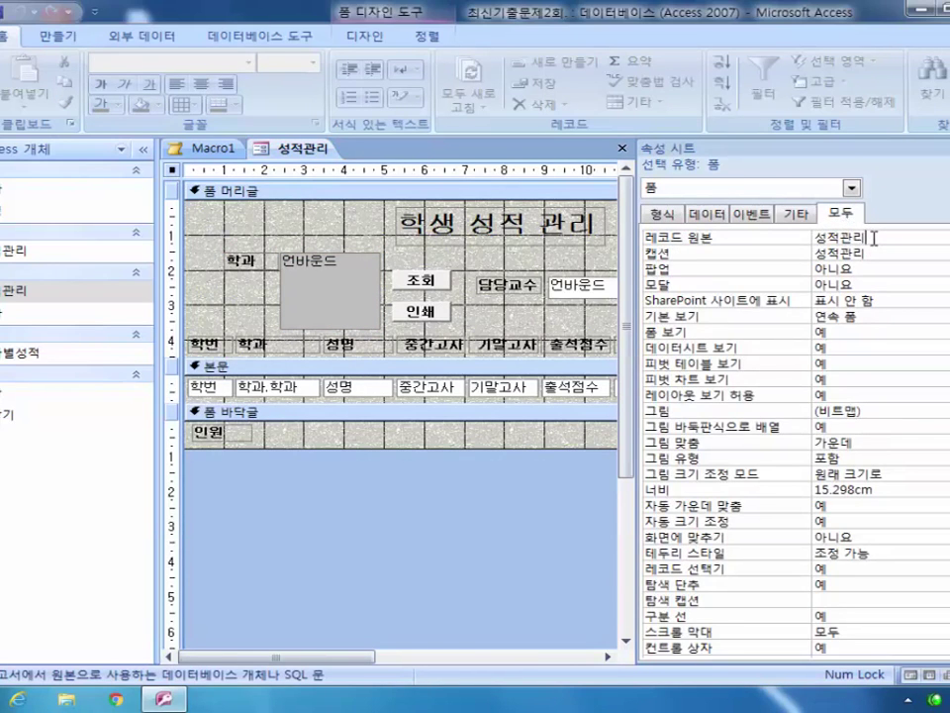
{"action": "double_click", "coordinate": [12, 293]}
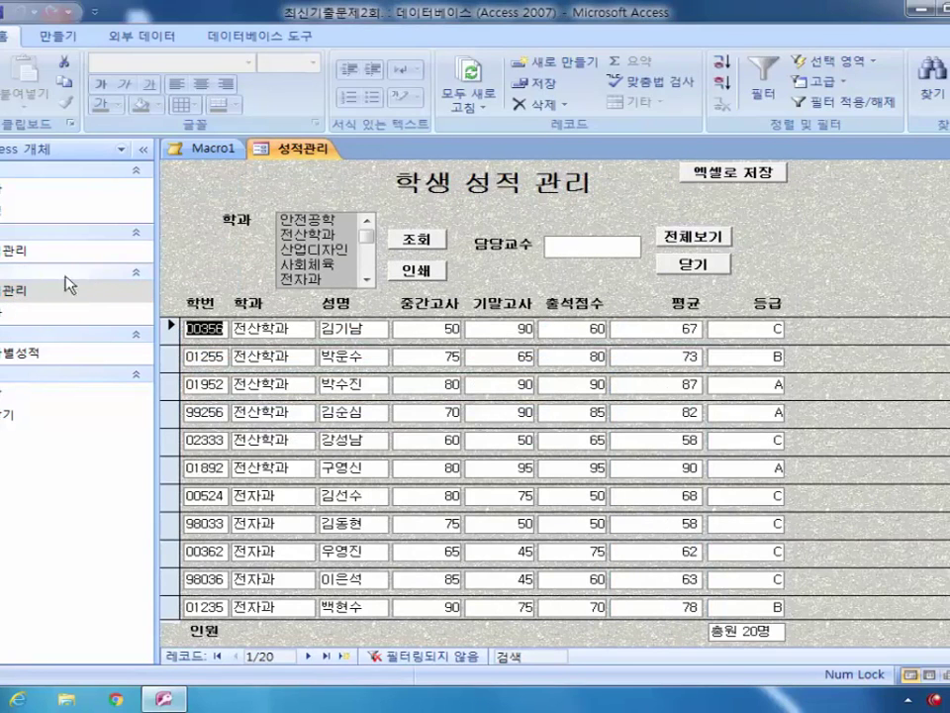
{"action": "double_click", "coordinate": [14, 254]}
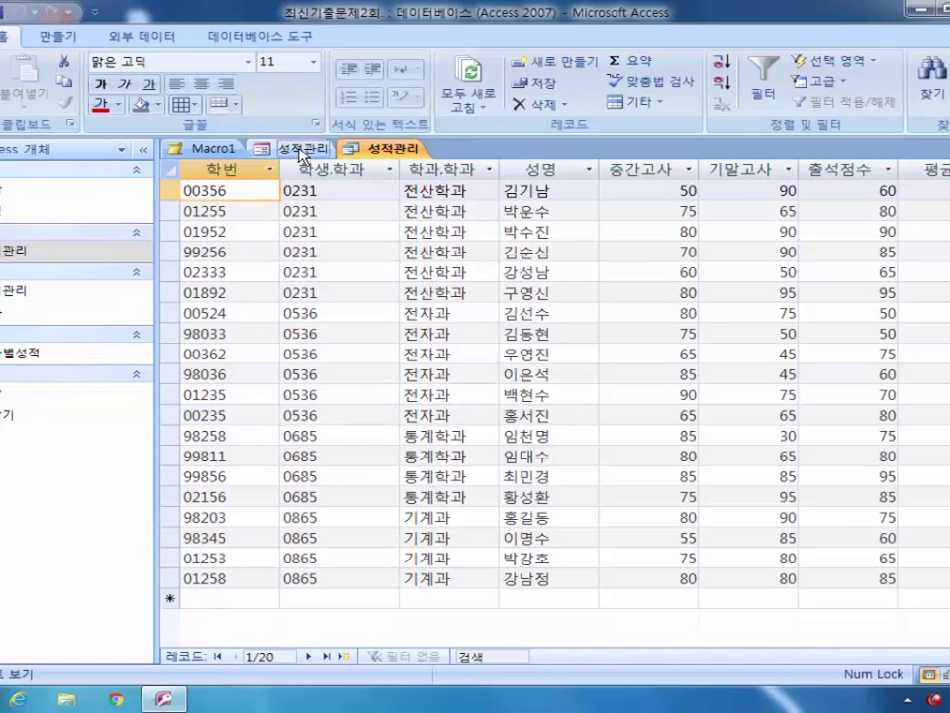
- Examine the 학과 list box's full row source SQL in the form's design view, then close the 성적관리 query
{"action": "left_click", "coordinate": [283, 148]}
{"action": "left_click", "coordinate": [28, 104]}
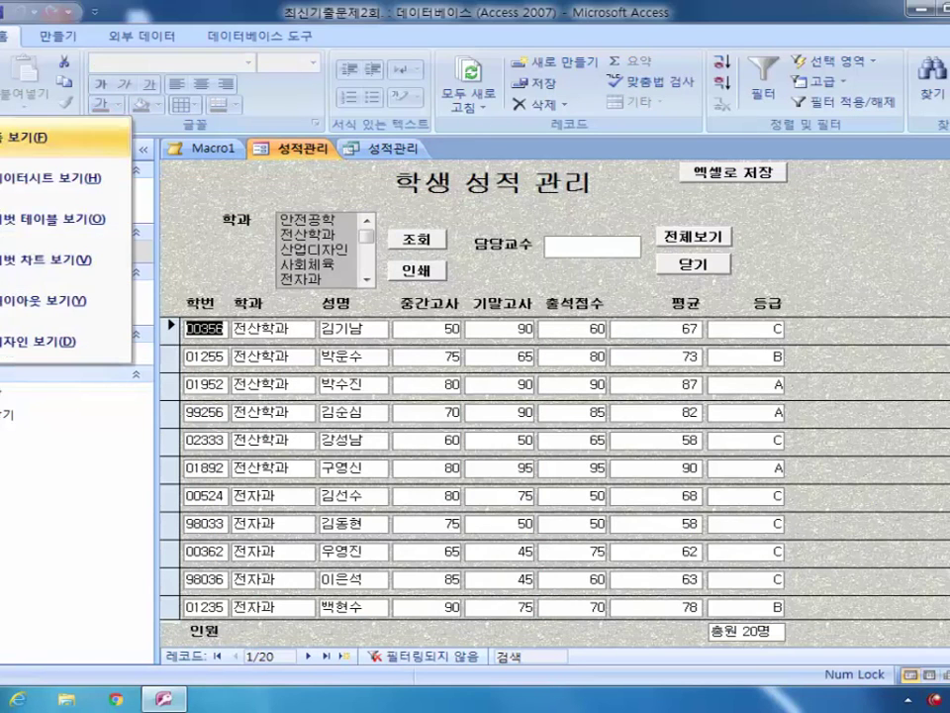
{"action": "left_click", "coordinate": [27, 342]}
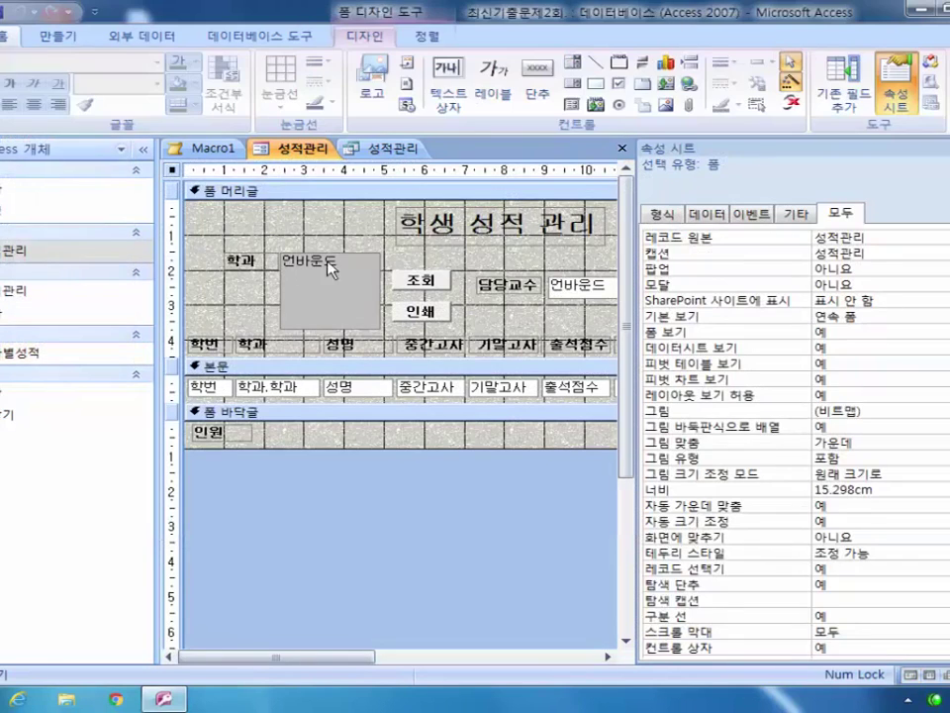
{"action": "left_click", "coordinate": [328, 265]}
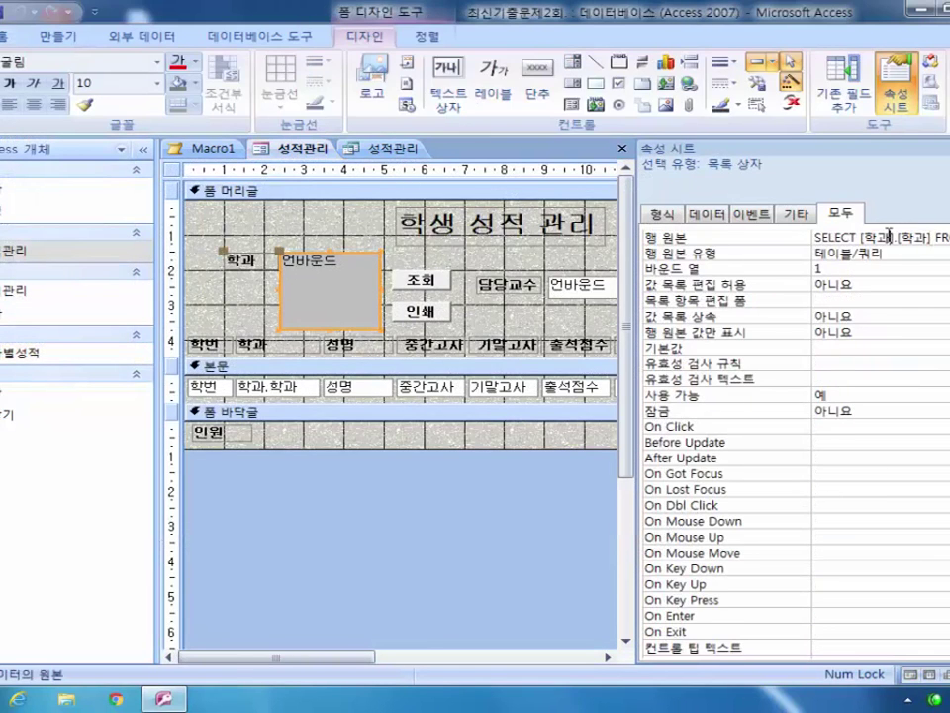
{"action": "right_click", "coordinate": [848, 239]}
{"action": "left_click", "coordinate": [901, 267]}
{"action": "left_click", "coordinate": [386, 185]}
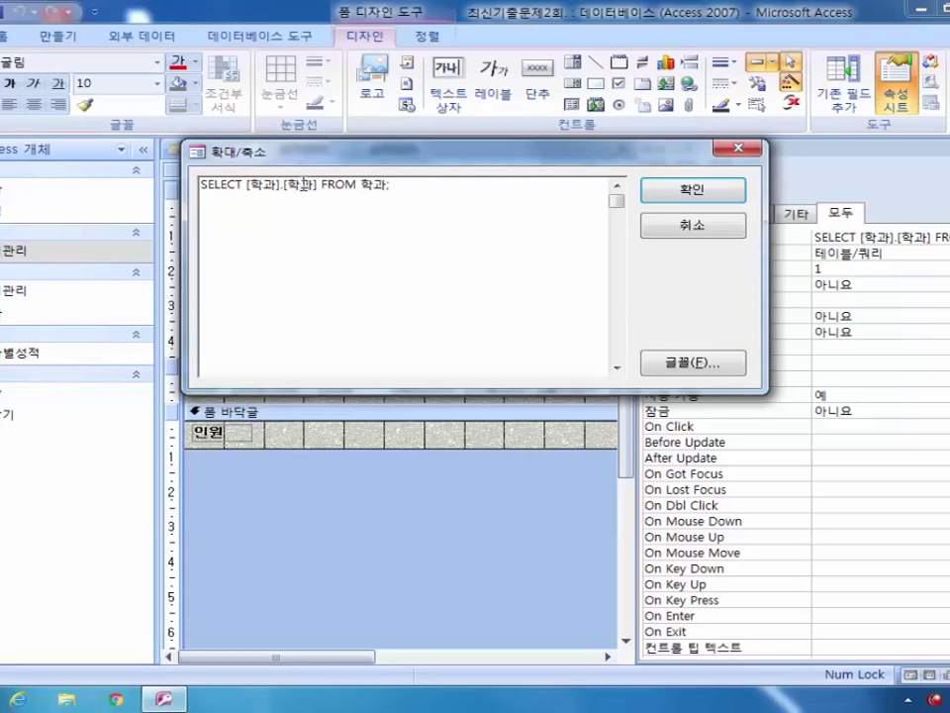
{"action": "left_click", "coordinate": [732, 153]}
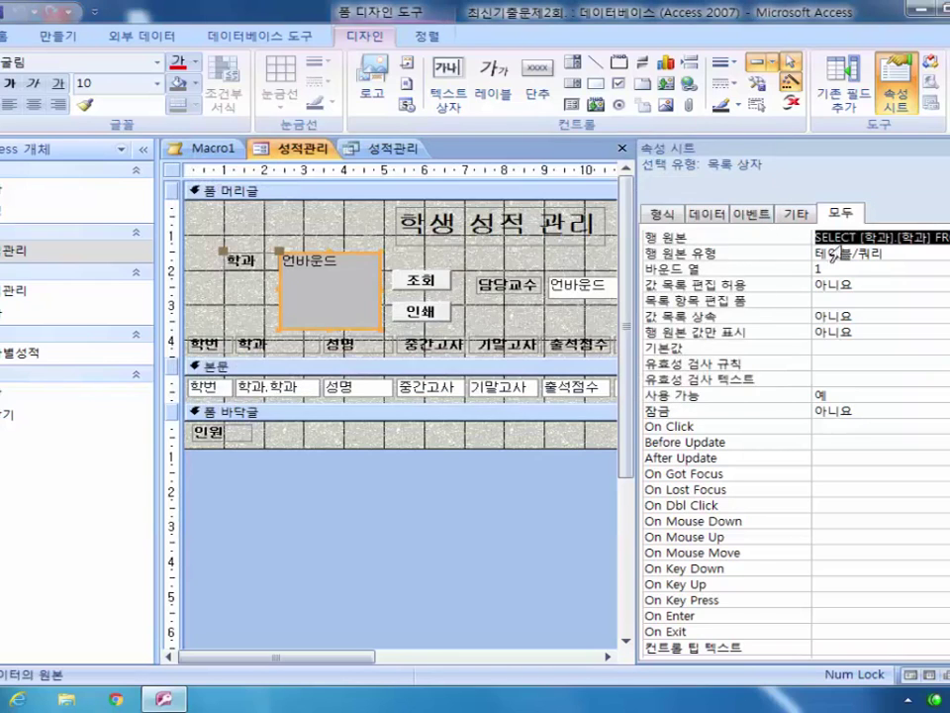
{"action": "left_click", "coordinate": [908, 237]}
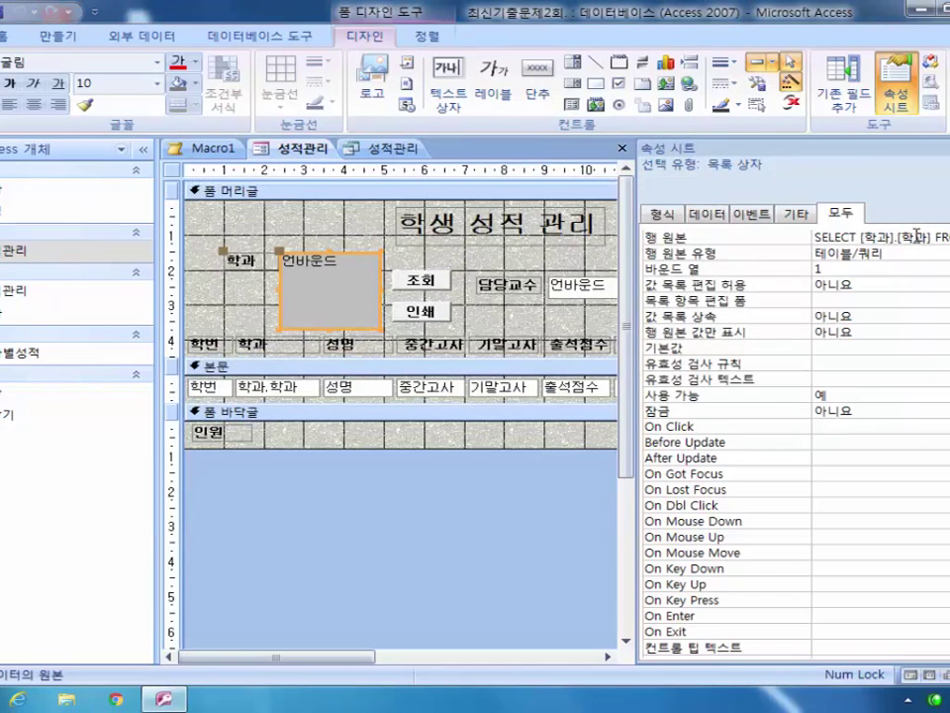
{"action": "left_click", "coordinate": [366, 149]}
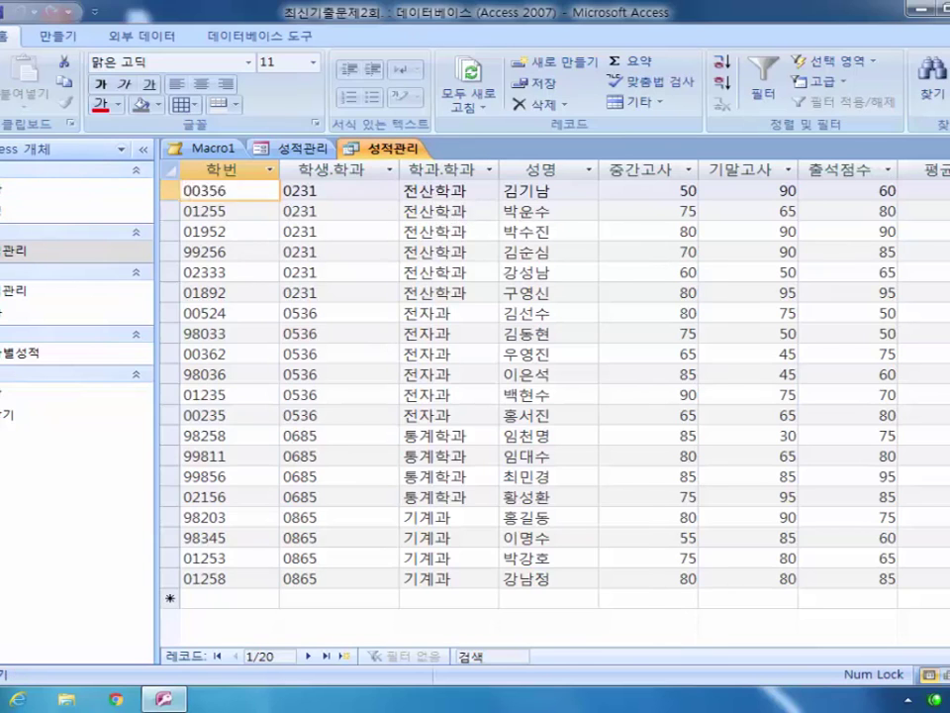
{"action": "key", "text": "ctrl+F4"}
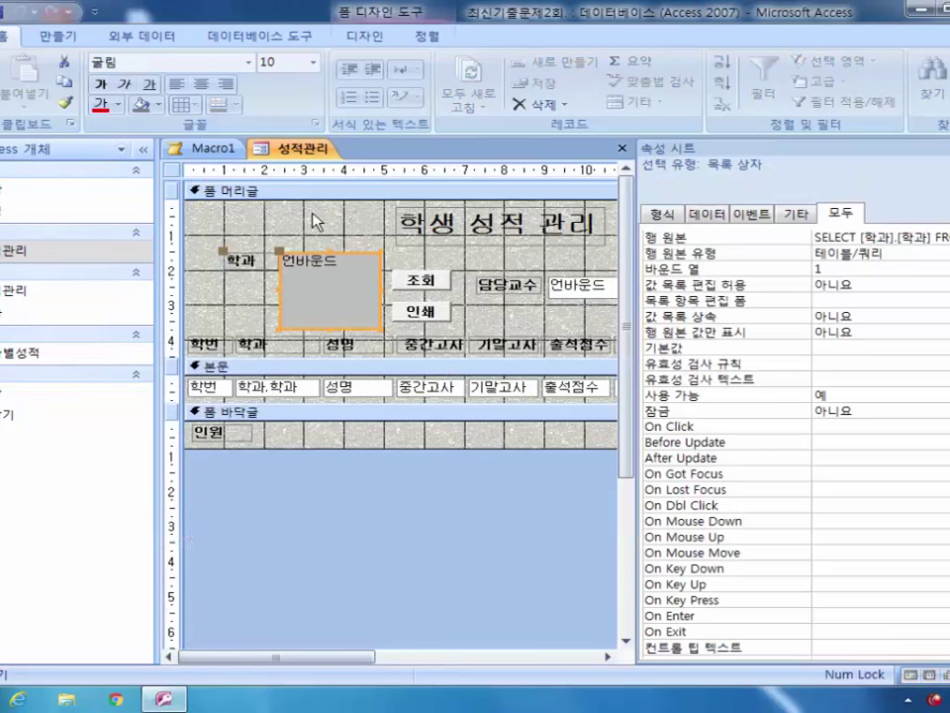
- Start the ApplyFilter action's Where condition in the expression builder with the 성적관리 form's lst학과 control
{"action": "left_click", "coordinate": [211, 151]}
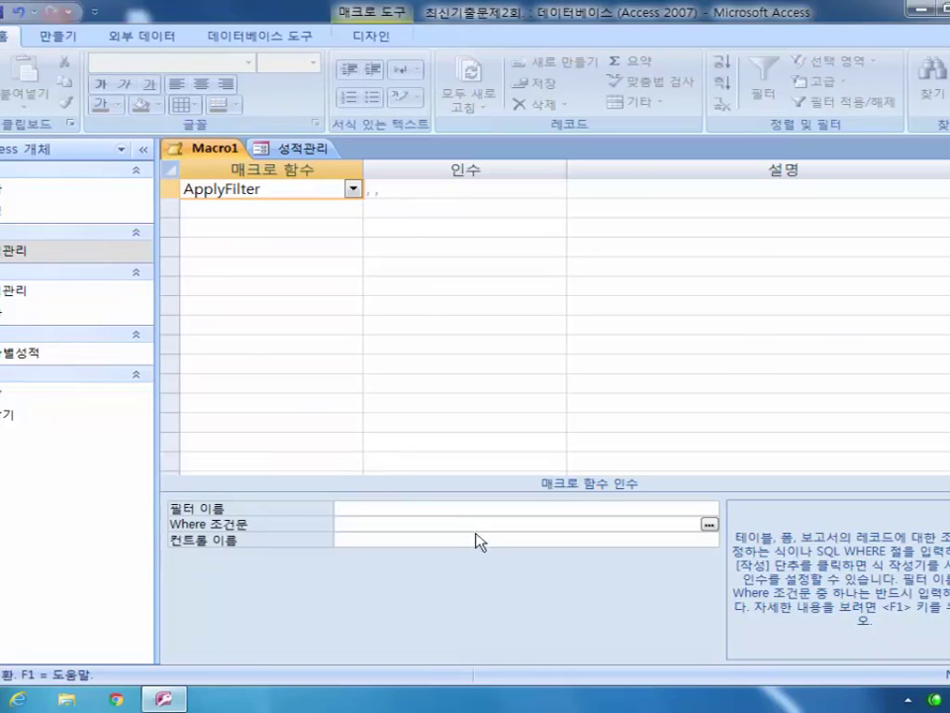
{"action": "left_click", "coordinate": [707, 524]}
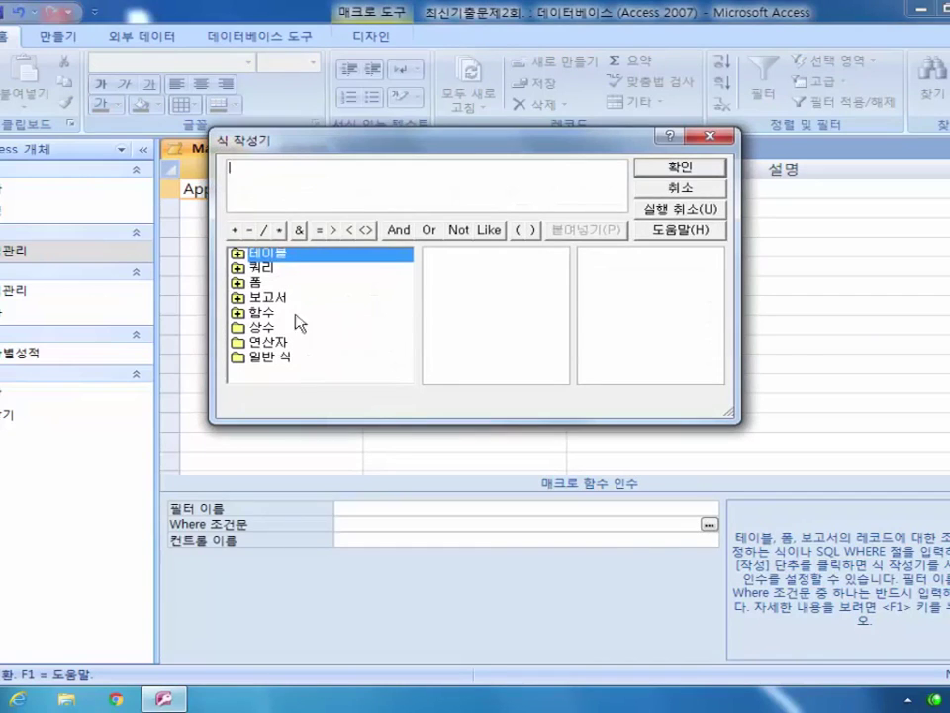
{"action": "double_click", "coordinate": [253, 283]}
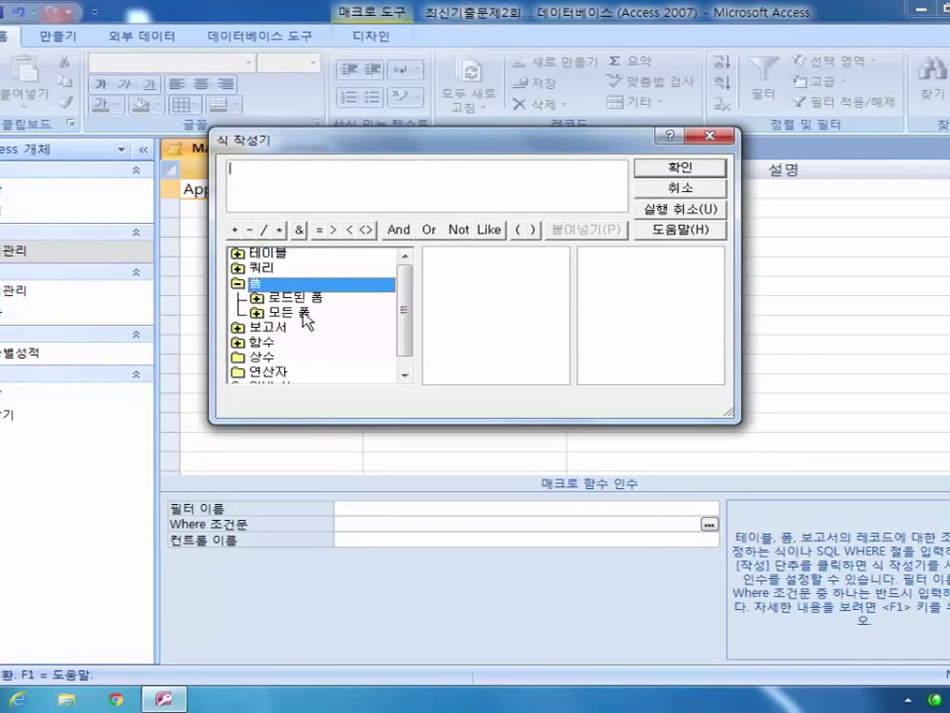
{"action": "double_click", "coordinate": [304, 314]}
{"action": "left_click", "coordinate": [326, 330]}
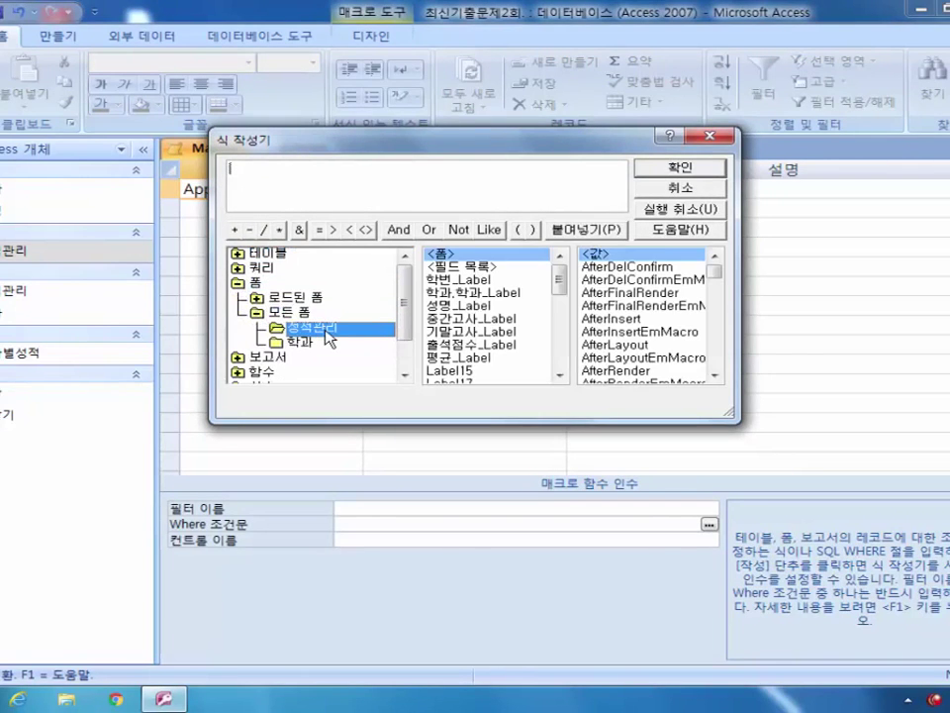
{"action": "left_click_drag", "start_coordinate": [561, 286], "coordinate": [562, 329]}
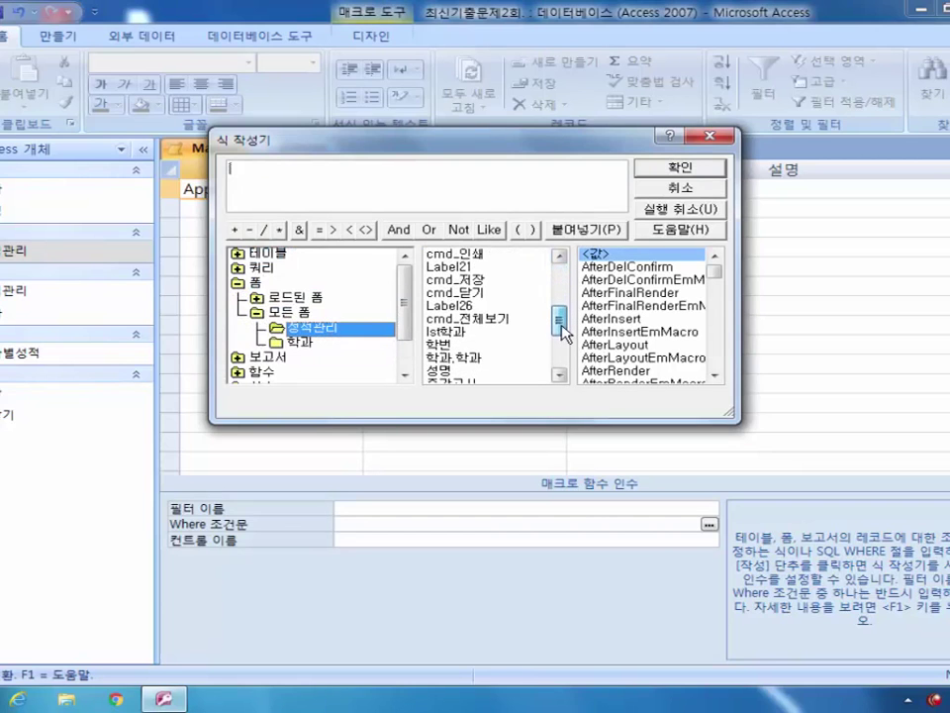
{"action": "double_click", "coordinate": [462, 334]}
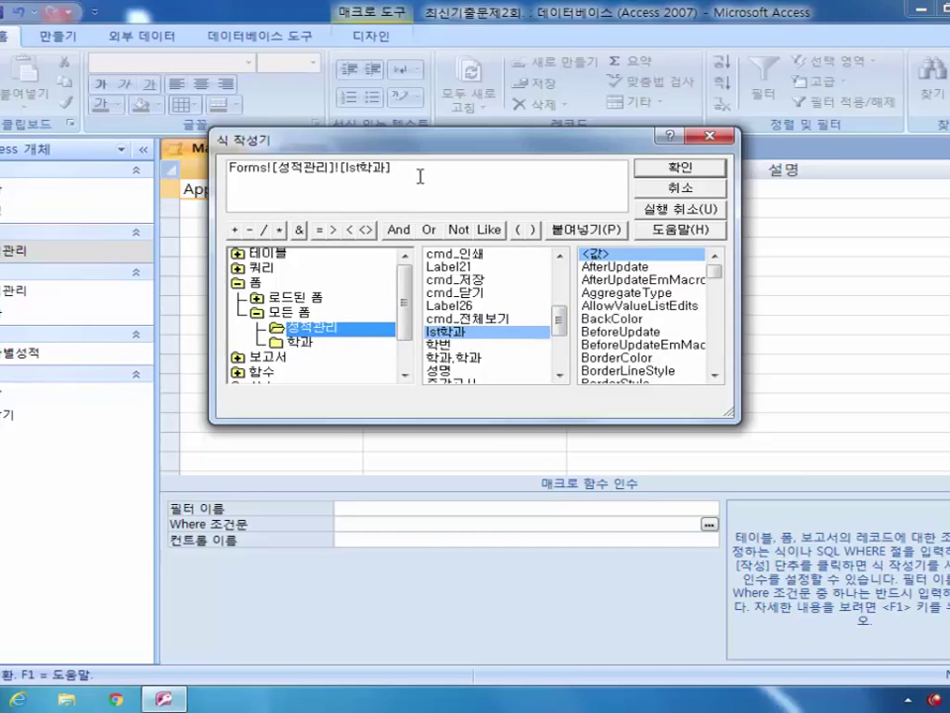
- Complete the Where condition by equating lst학과 to the 학과.학과 field of the 성적관리 query, and accept the expression
{"action": "type", "text": "="}
{"action": "left_click", "coordinate": [238, 255]}
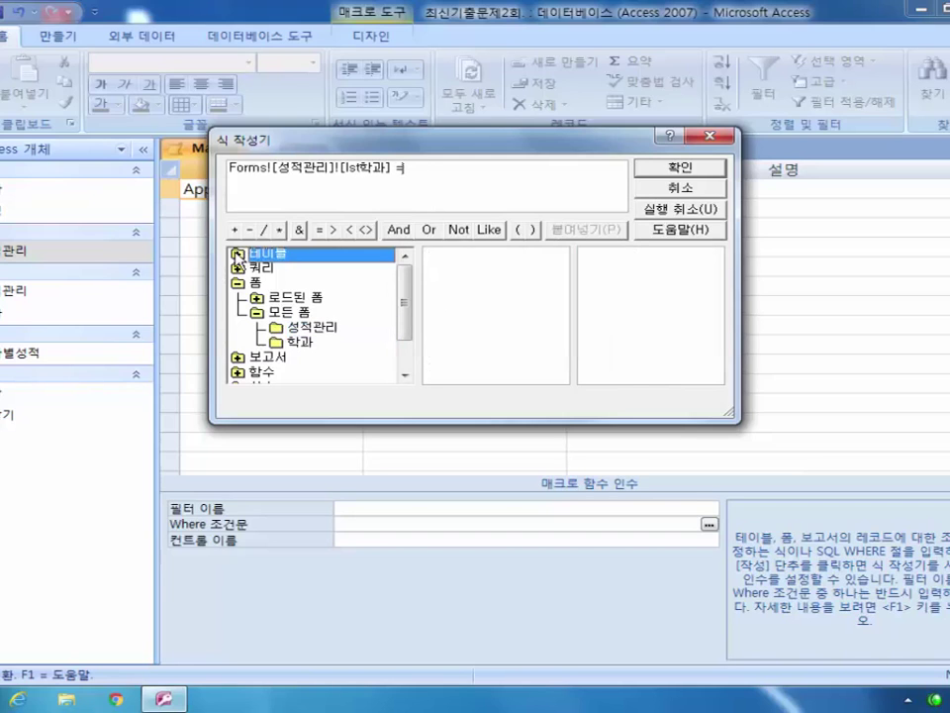
{"action": "double_click", "coordinate": [261, 267]}
{"action": "left_click", "coordinate": [292, 283]}
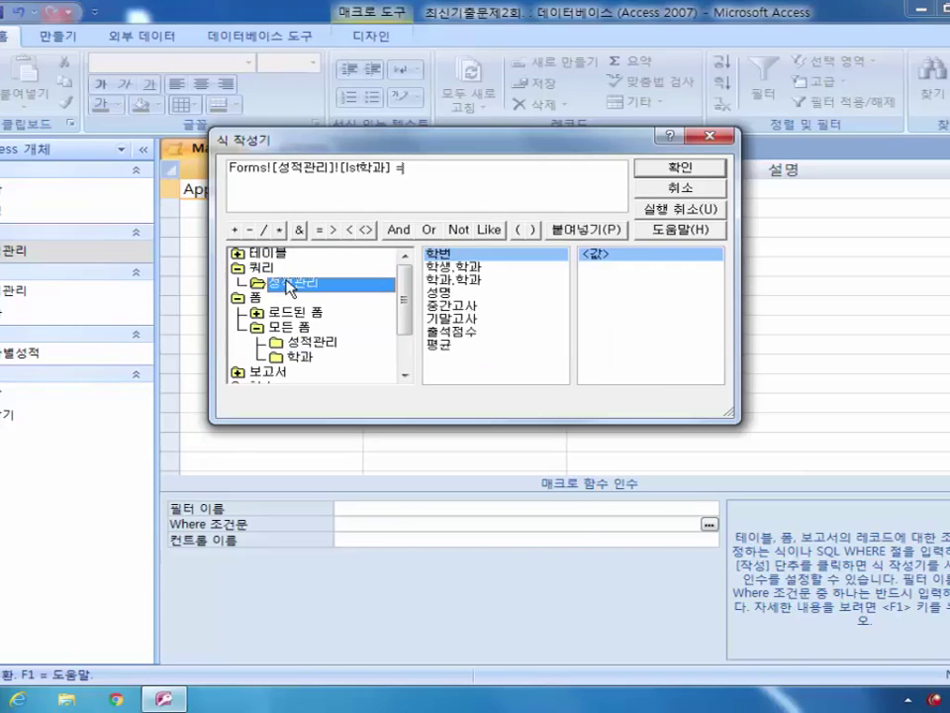
{"action": "double_click", "coordinate": [473, 280]}
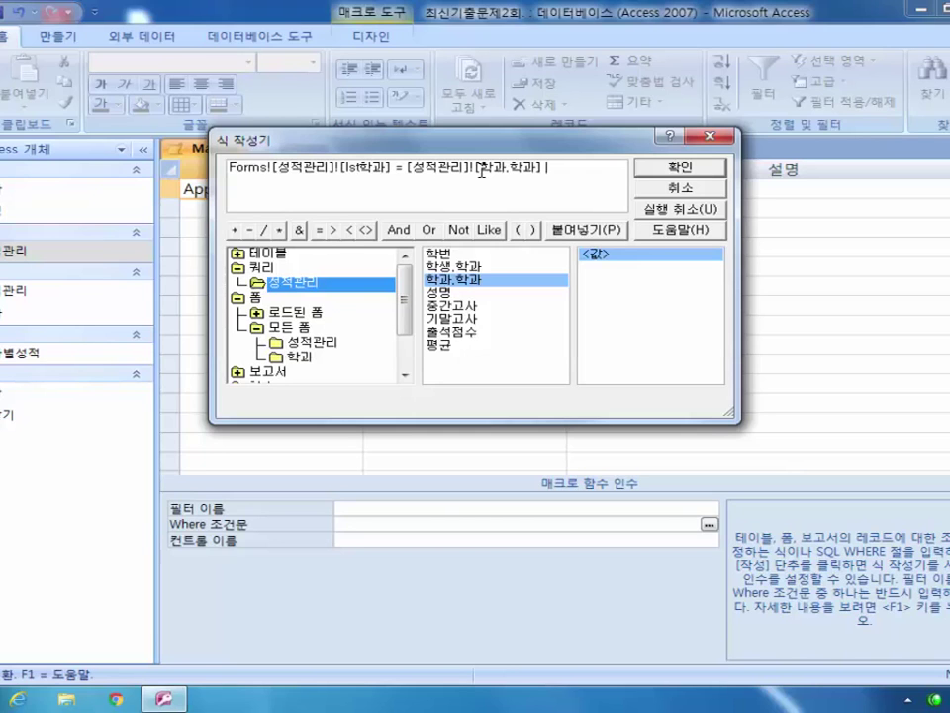
{"action": "left_click", "coordinate": [680, 171]}
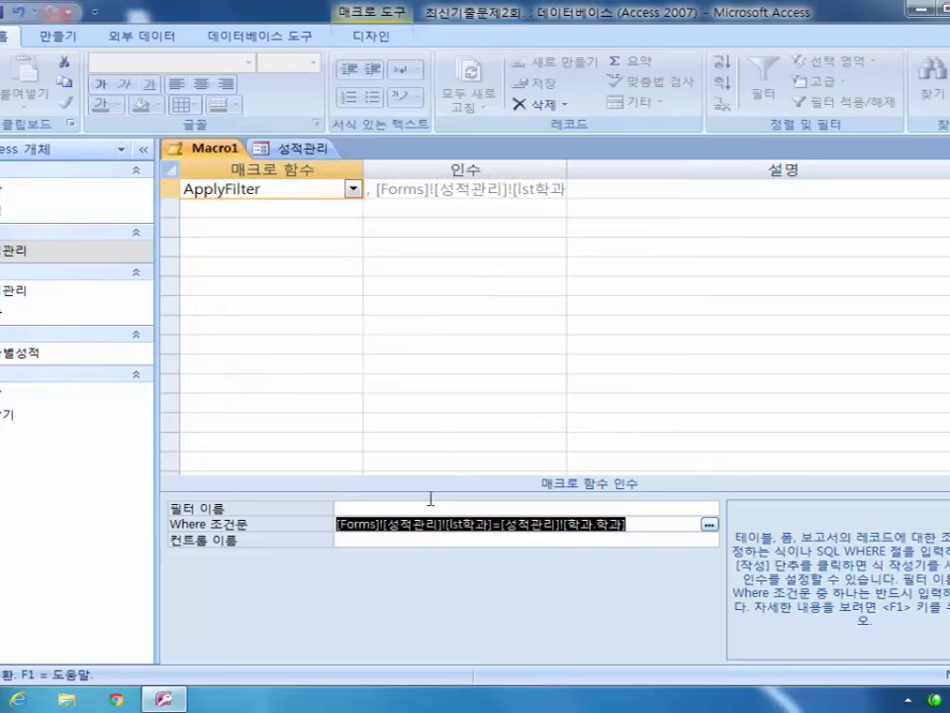
- Close the ApplyFilter macro and save it under the name 조회
{"action": "key", "text": "ctrl+F4"}
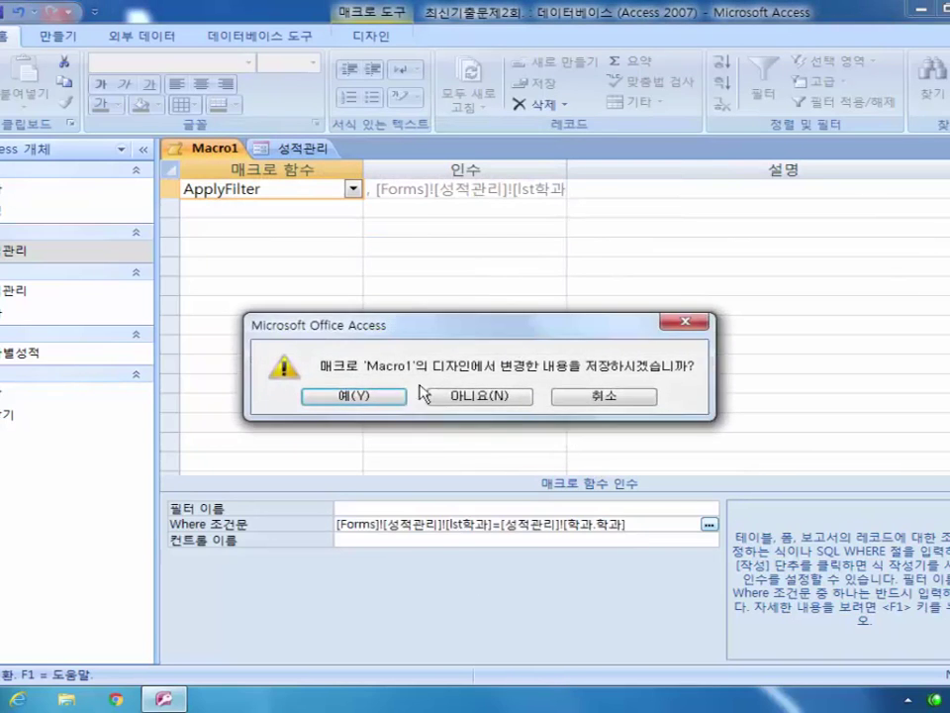
{"action": "key", "text": "Return"}
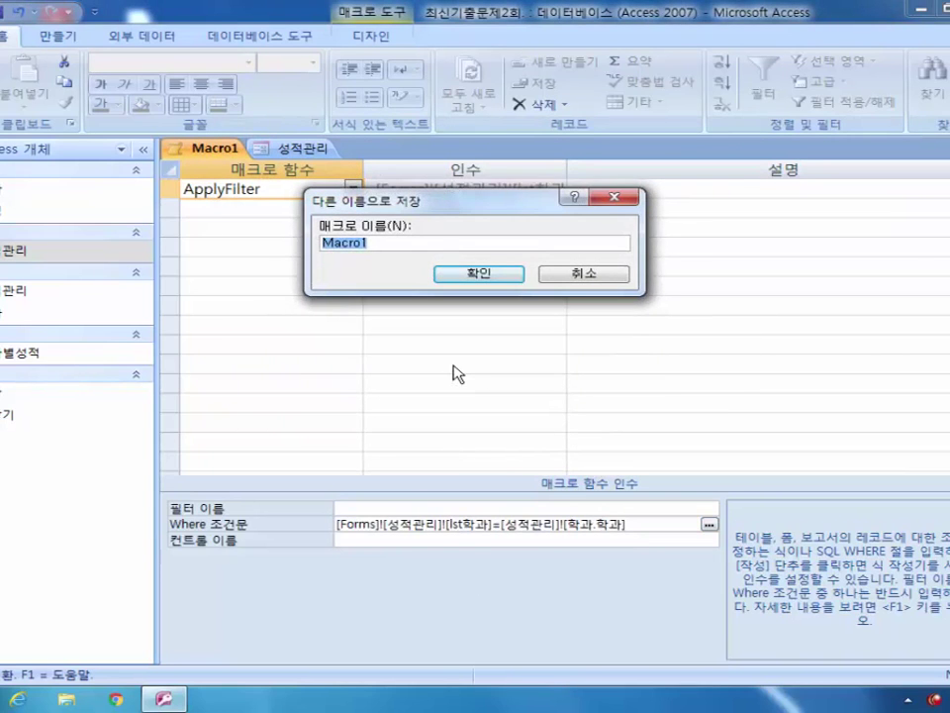
{"action": "type", "text": "조회"}
{"action": "key", "text": "Return"}
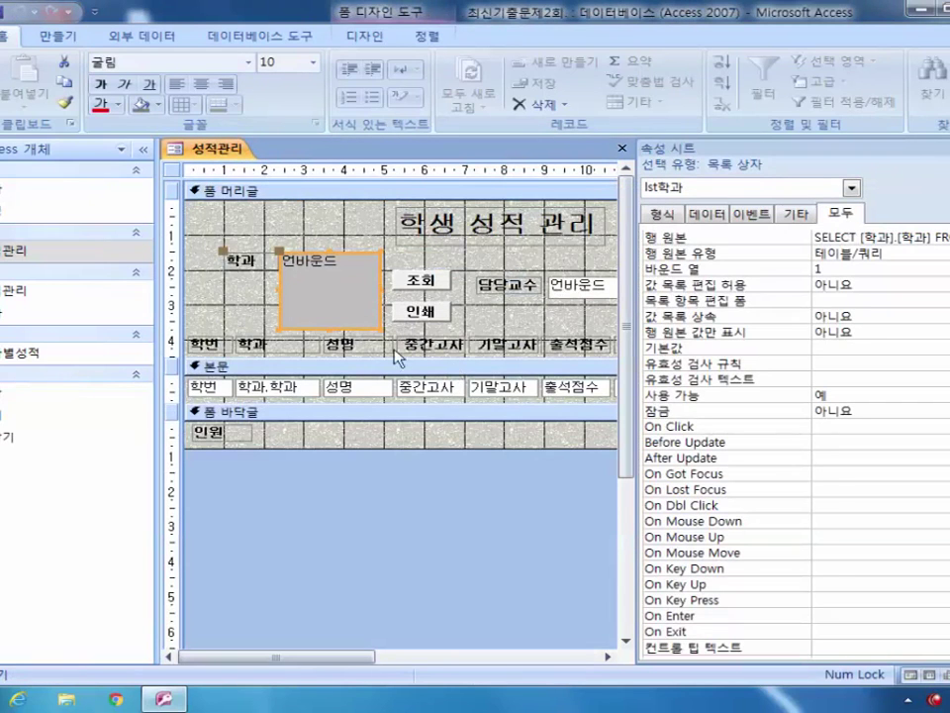
- Assign the 조회 macro to the On Click event of the 조회 button on the 성적관리 form
{"action": "left_click", "coordinate": [432, 281]}
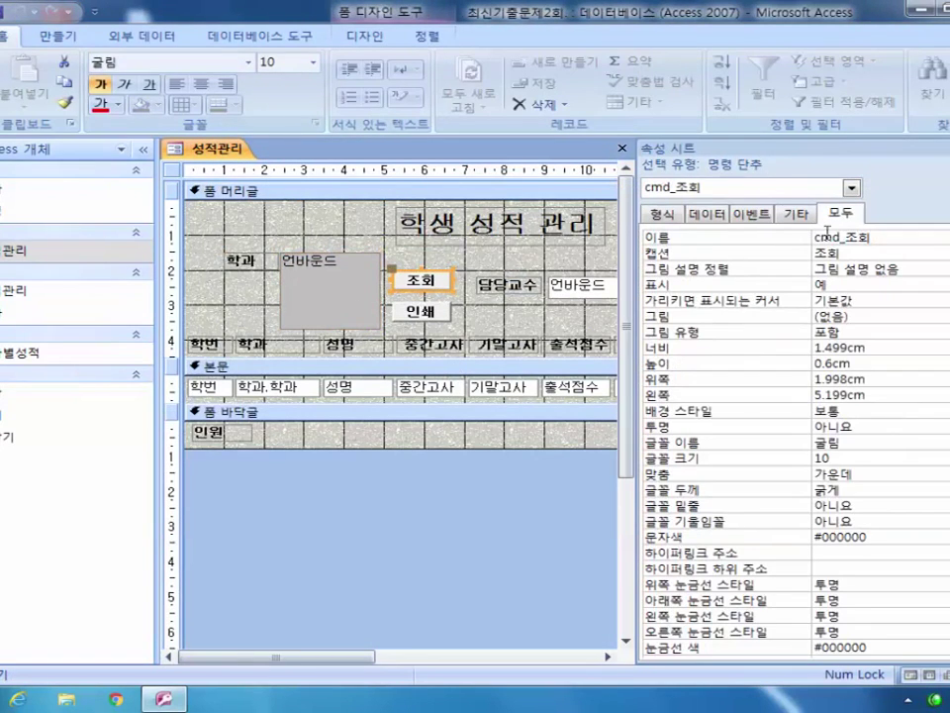
{"action": "left_click", "coordinate": [751, 213]}
{"action": "left_click", "coordinate": [876, 237]}
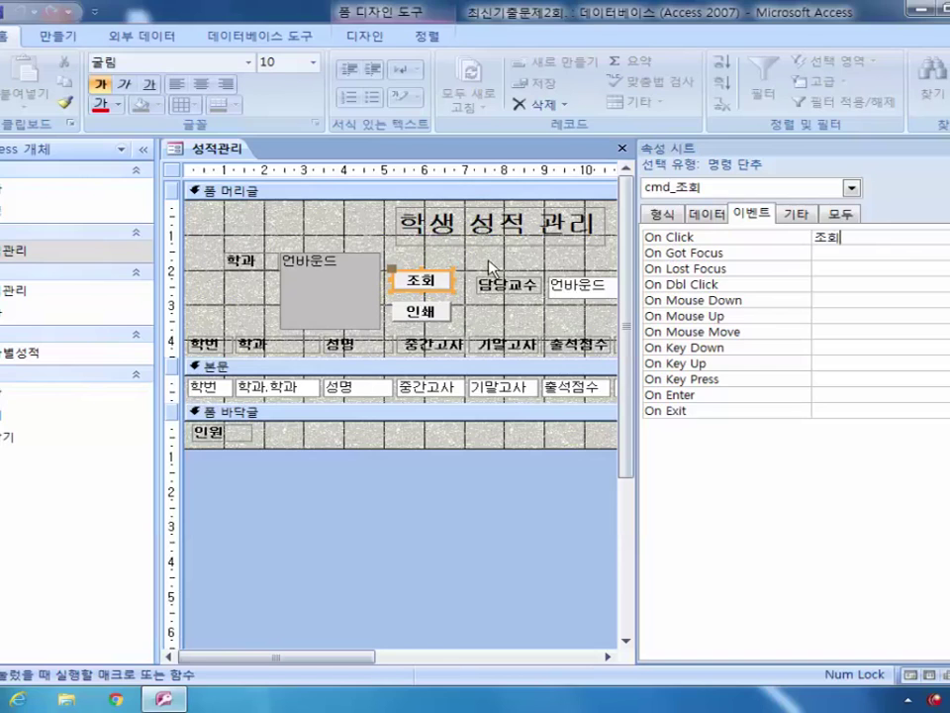
- Start a new embedded macro for the On Click event of the 인쇄 button using the macro builder
{"action": "left_click", "coordinate": [433, 311]}
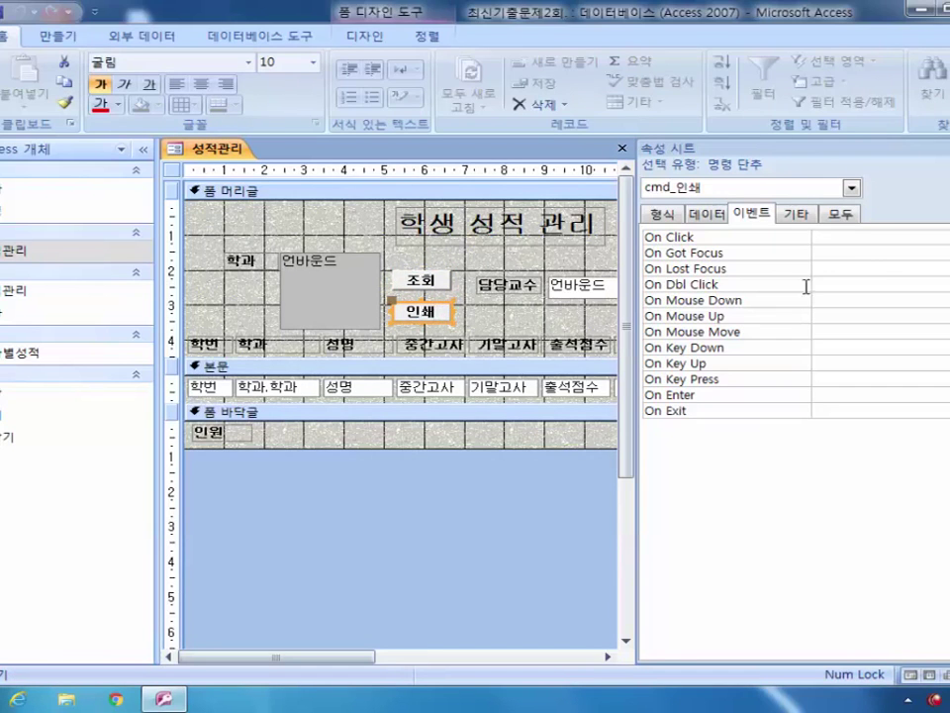
{"action": "left_click", "coordinate": [876, 236]}
{"action": "left_click", "coordinate": [940, 237]}
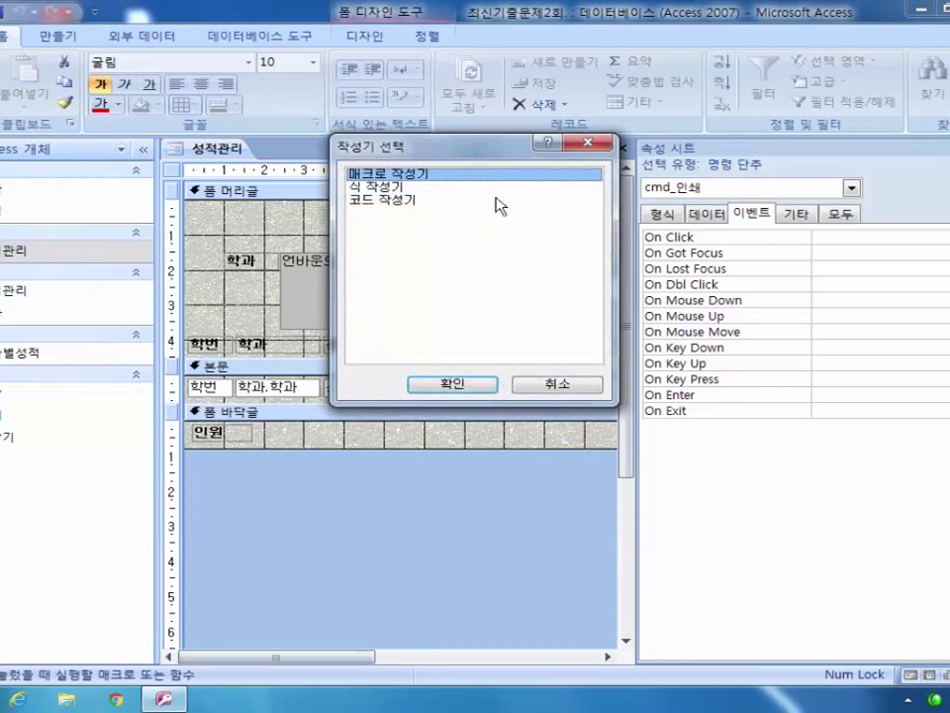
{"action": "left_click", "coordinate": [455, 379]}
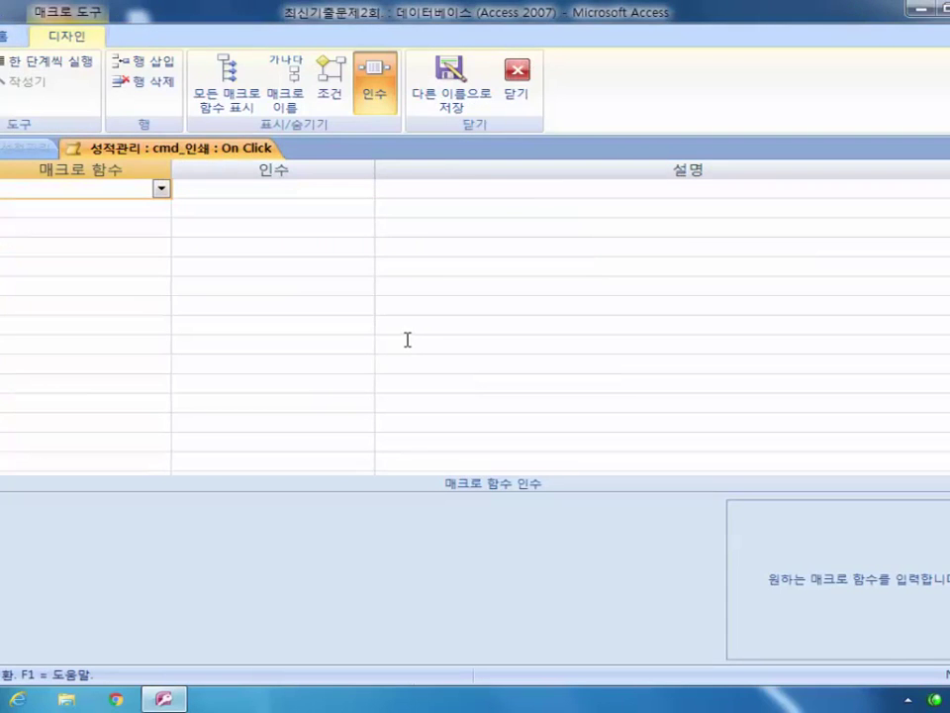